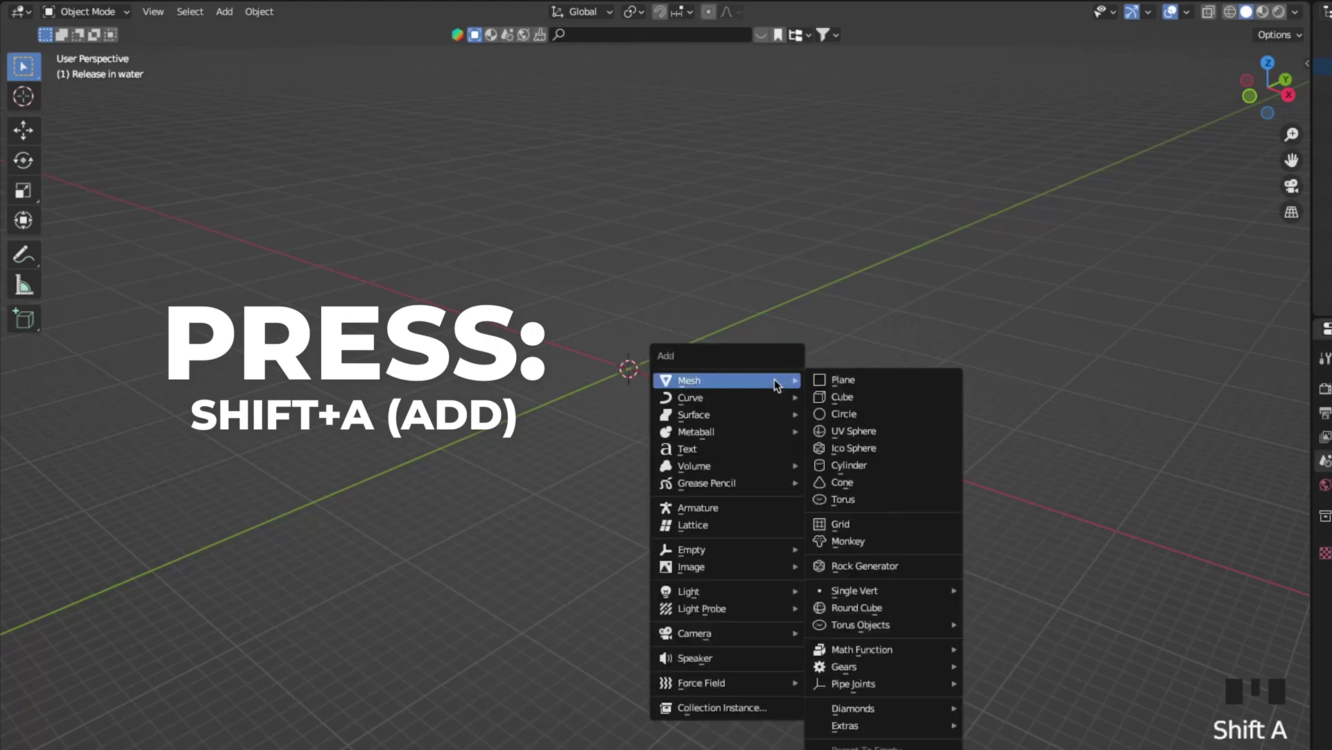
Step: Add a cube scaled 10× and stretched to 1.5× height along Z
{"action": "left_click", "coordinate": [841, 397]}
{"action": "type", "text": "s"}
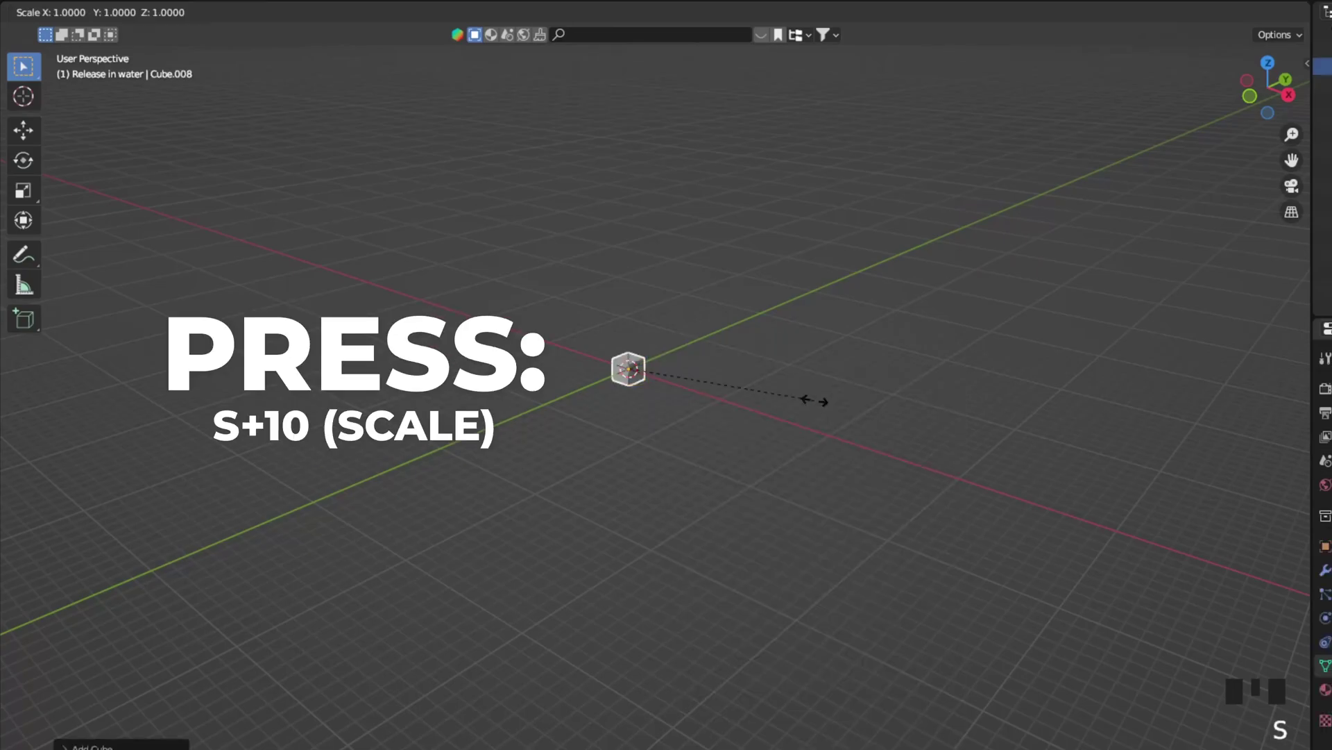
{"action": "type", "text": "10"}
{"action": "key", "text": "Return"}
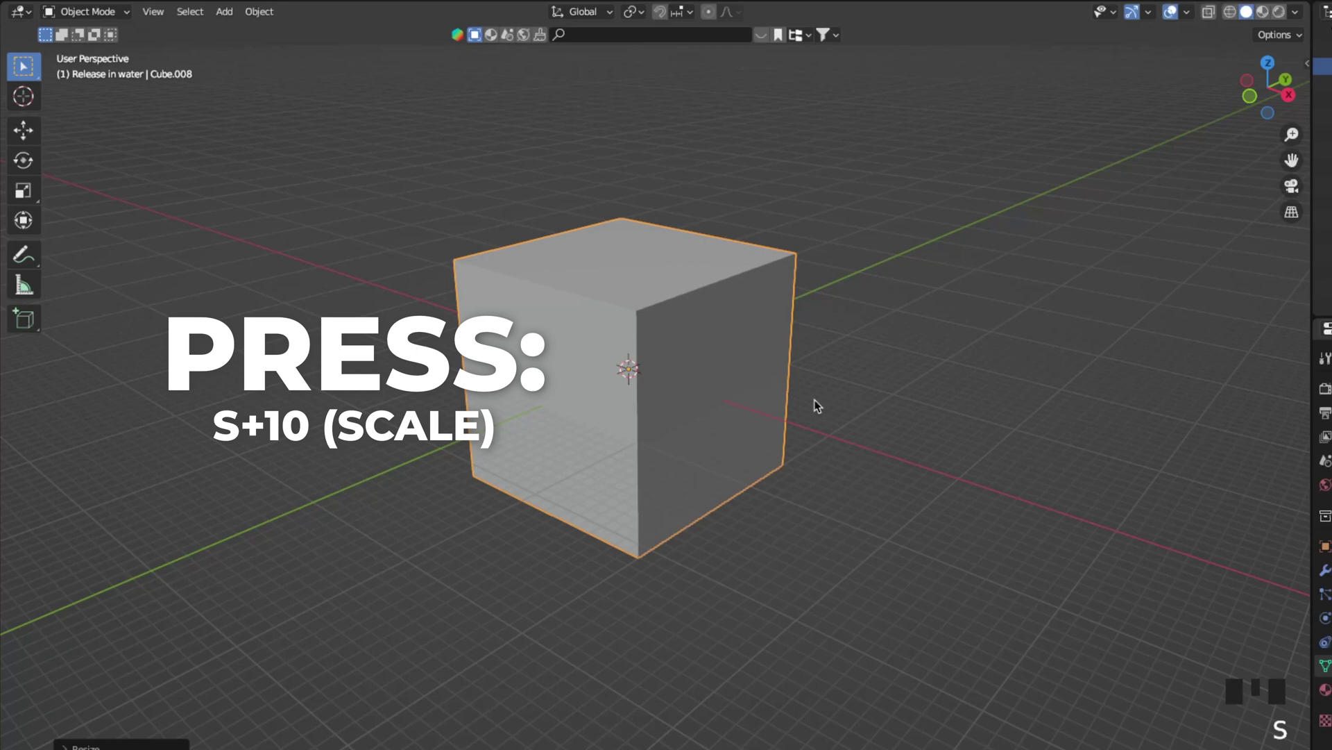
{"action": "type", "text": "sz1.5"}
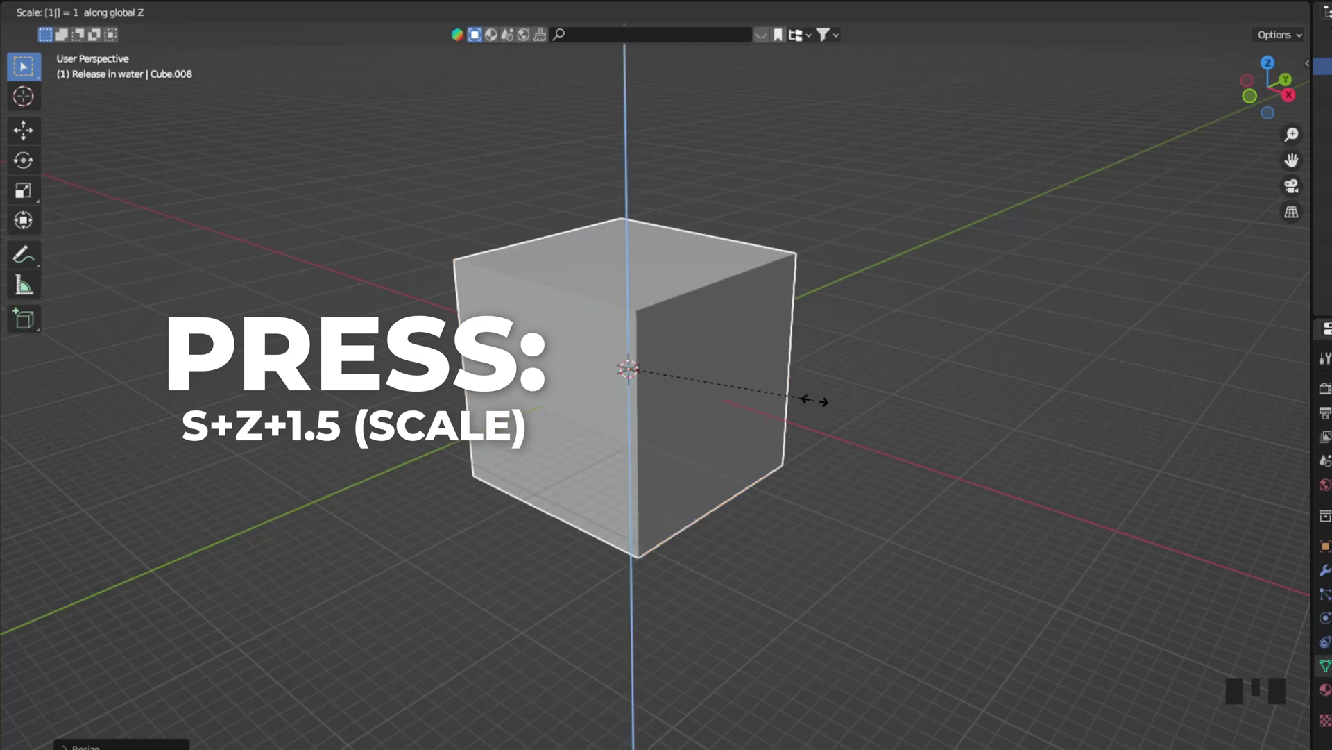
{"action": "key", "text": "Return"}
Step: Add a second cube scaled 10× and flattened to 0.5× height along Z
{"action": "key", "text": "shift+a"}
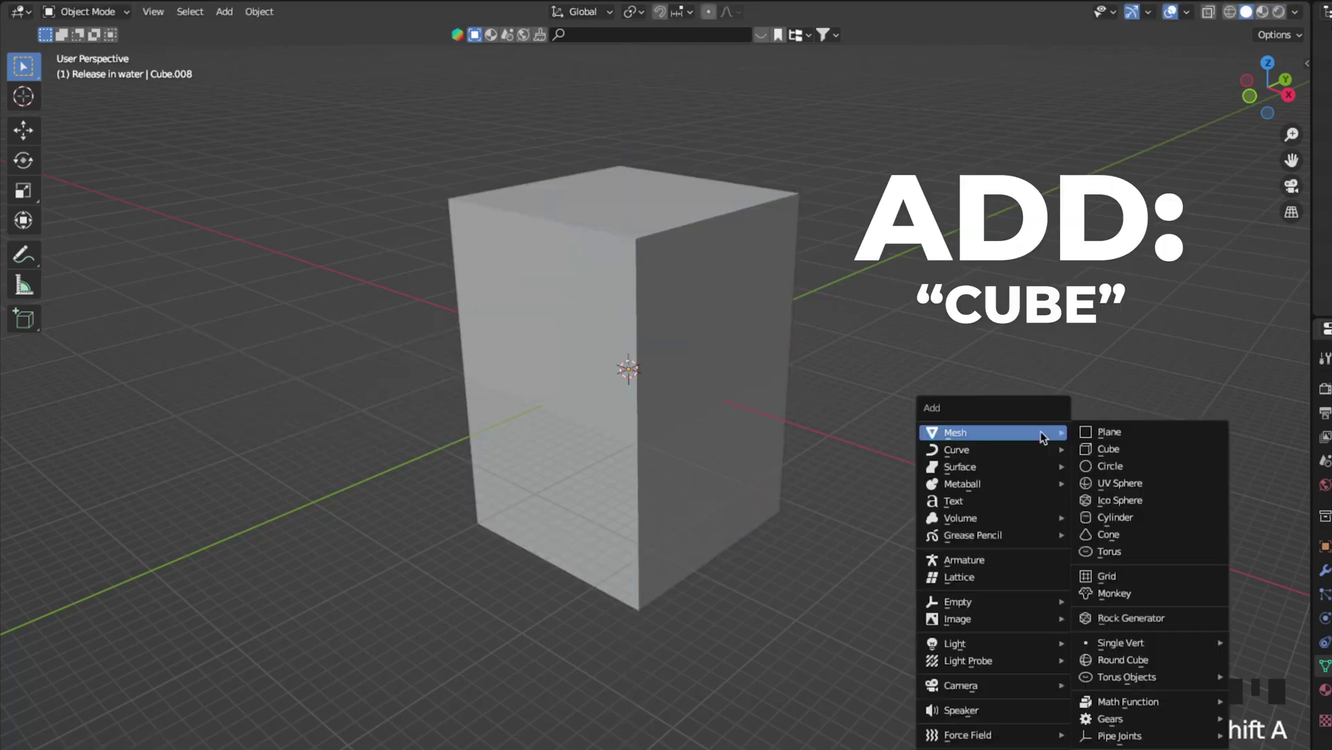
{"action": "left_click", "coordinate": [1104, 452]}
{"action": "type", "text": "s10"}
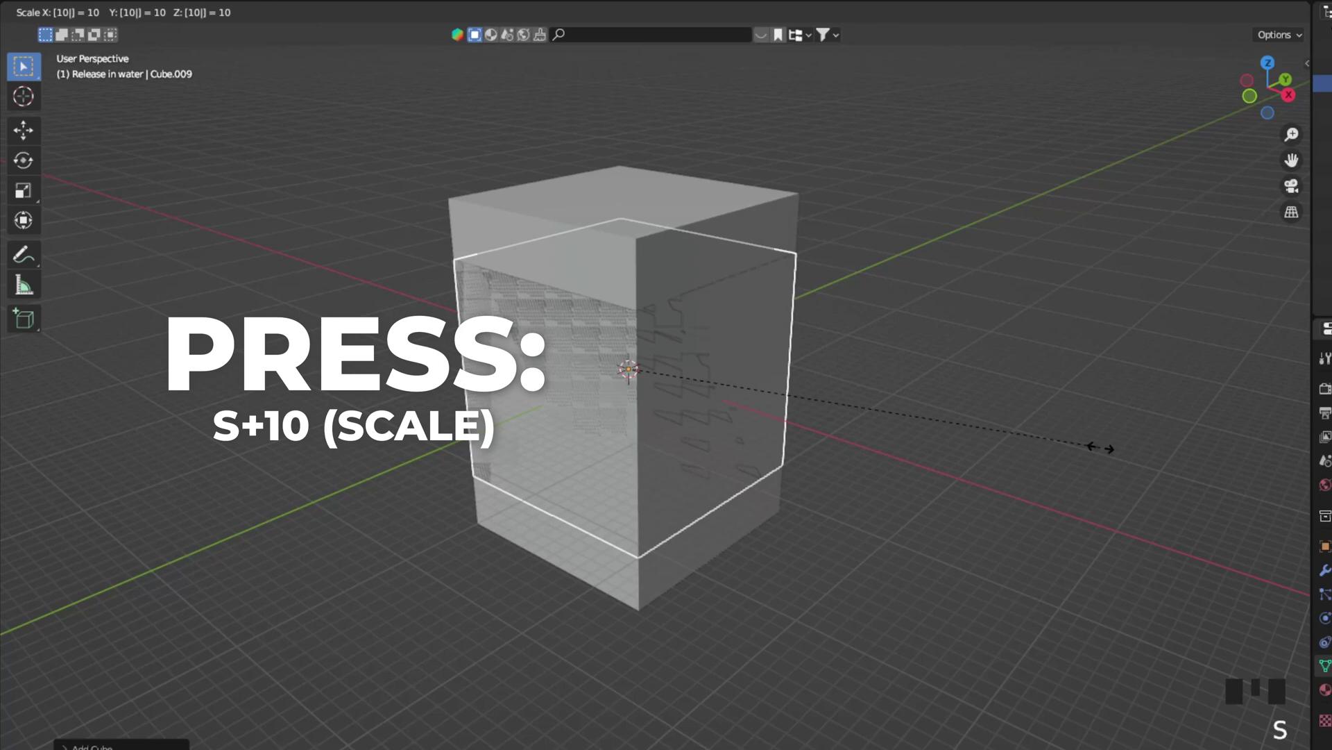
{"action": "key", "text": "Return"}
{"action": "type", "text": "sz0.5"}
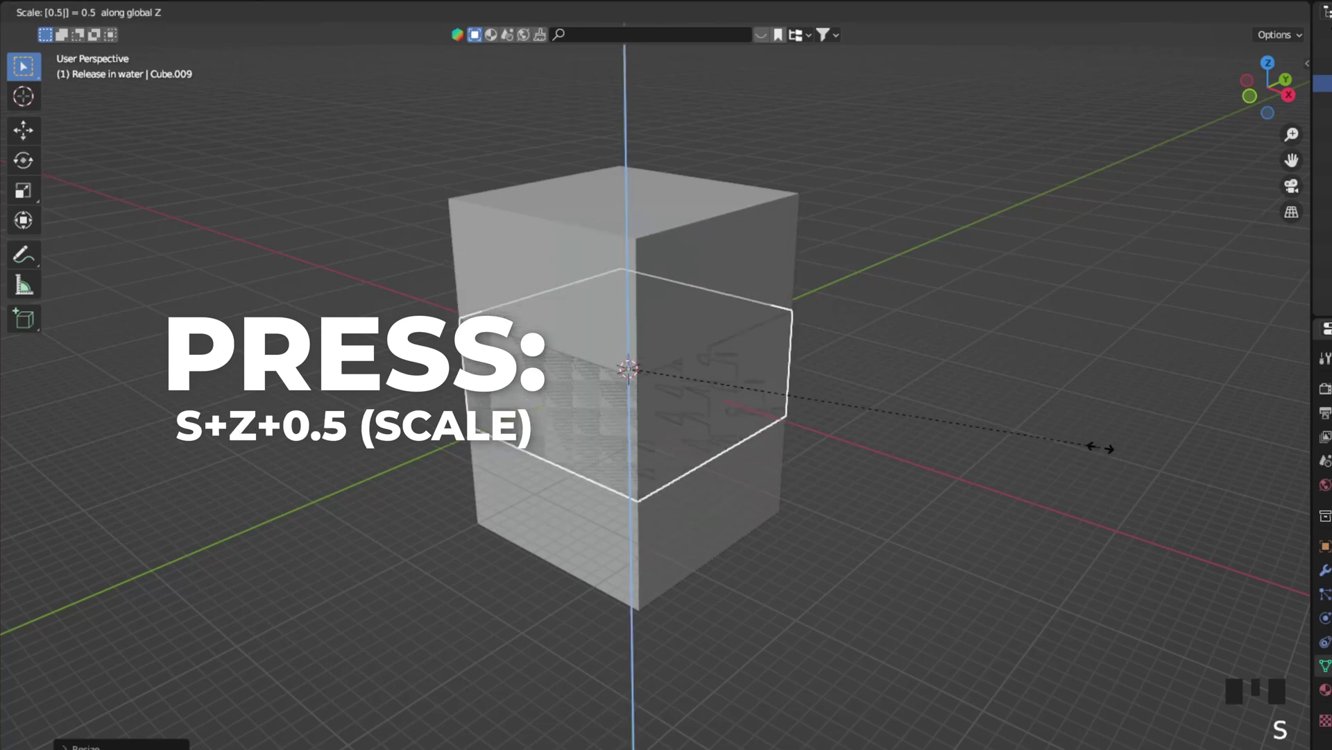
{"action": "key", "text": "Return"}
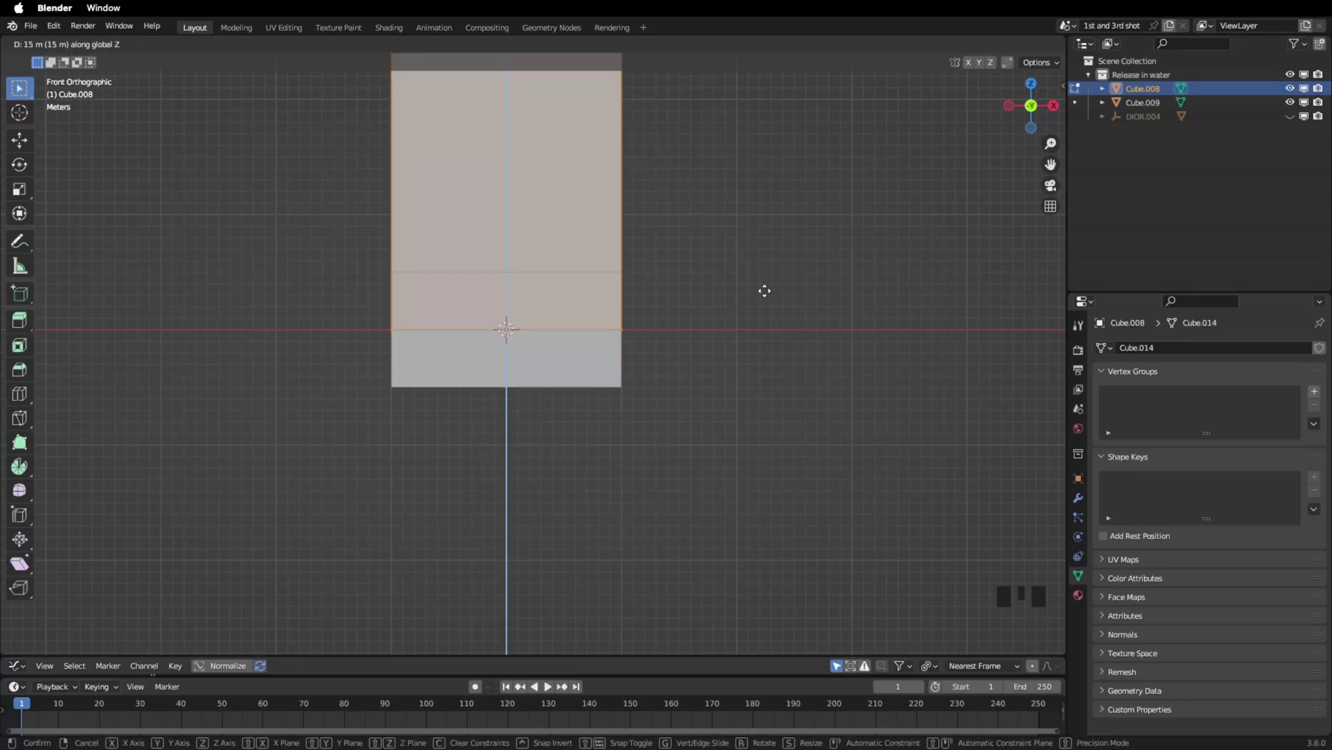
Step: Finish raising the flat box's mesh, return to Object Mode and deselect all
{"action": "left_click", "coordinate": [765, 289]}
{"action": "key", "text": "Tab"}
{"action": "key", "text": "Tab"}
{"action": "key", "text": "Tab"}
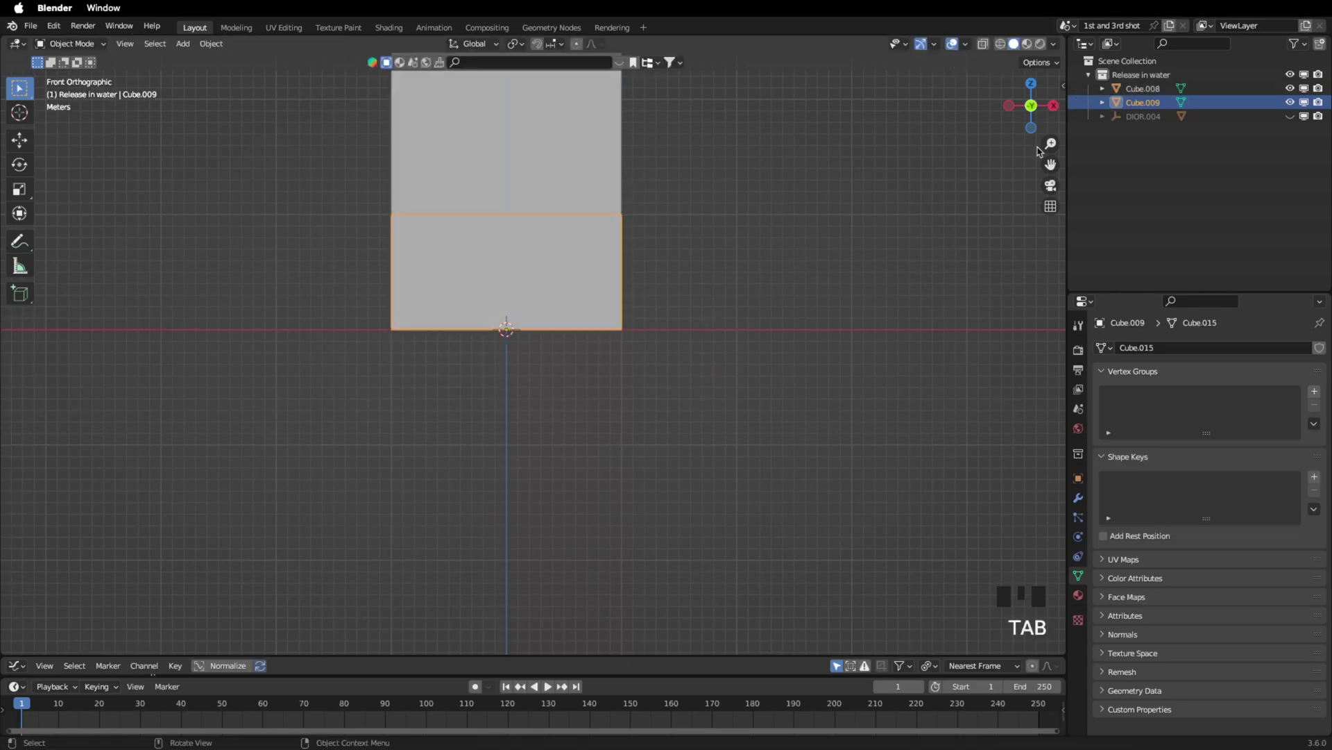
{"action": "left_click", "coordinate": [812, 348]}
Step: Rename the tall box DOMAIN and the flat box POOL
{"action": "left_click", "coordinate": [495, 264]}
{"action": "key", "text": "F2"}
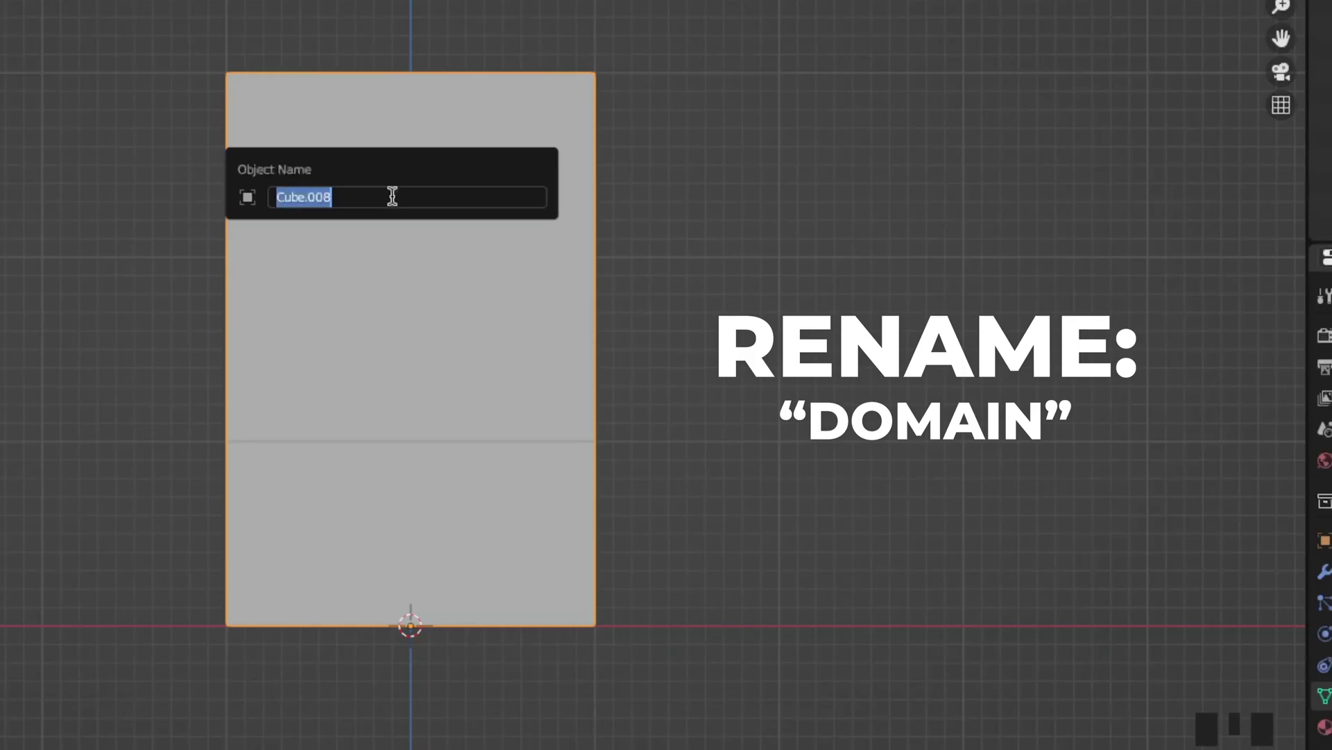
{"action": "type", "text": "D"}
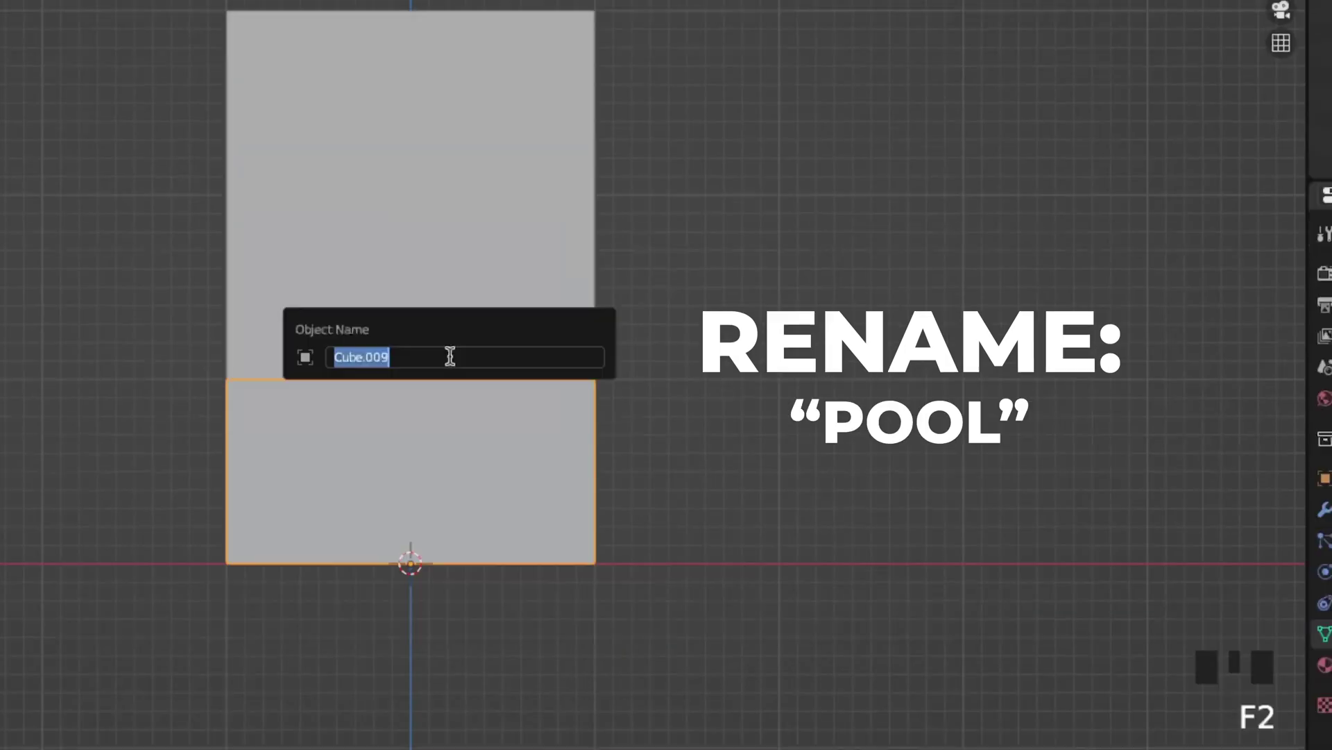
{"action": "key", "text": "BackSpace"}
{"action": "type", "text": "POO"}
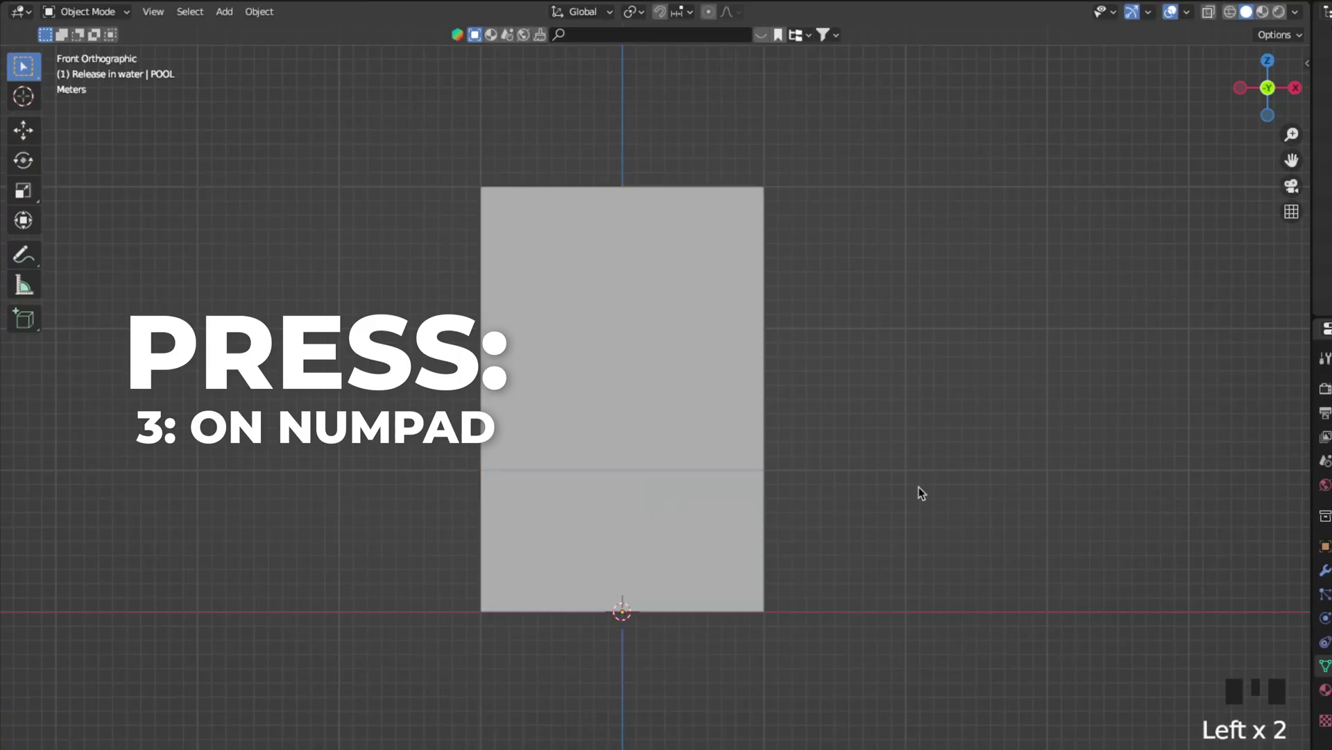
Step: Switch to the right orthographic view and open the Input preferences
{"action": "key", "text": "KP_3"}
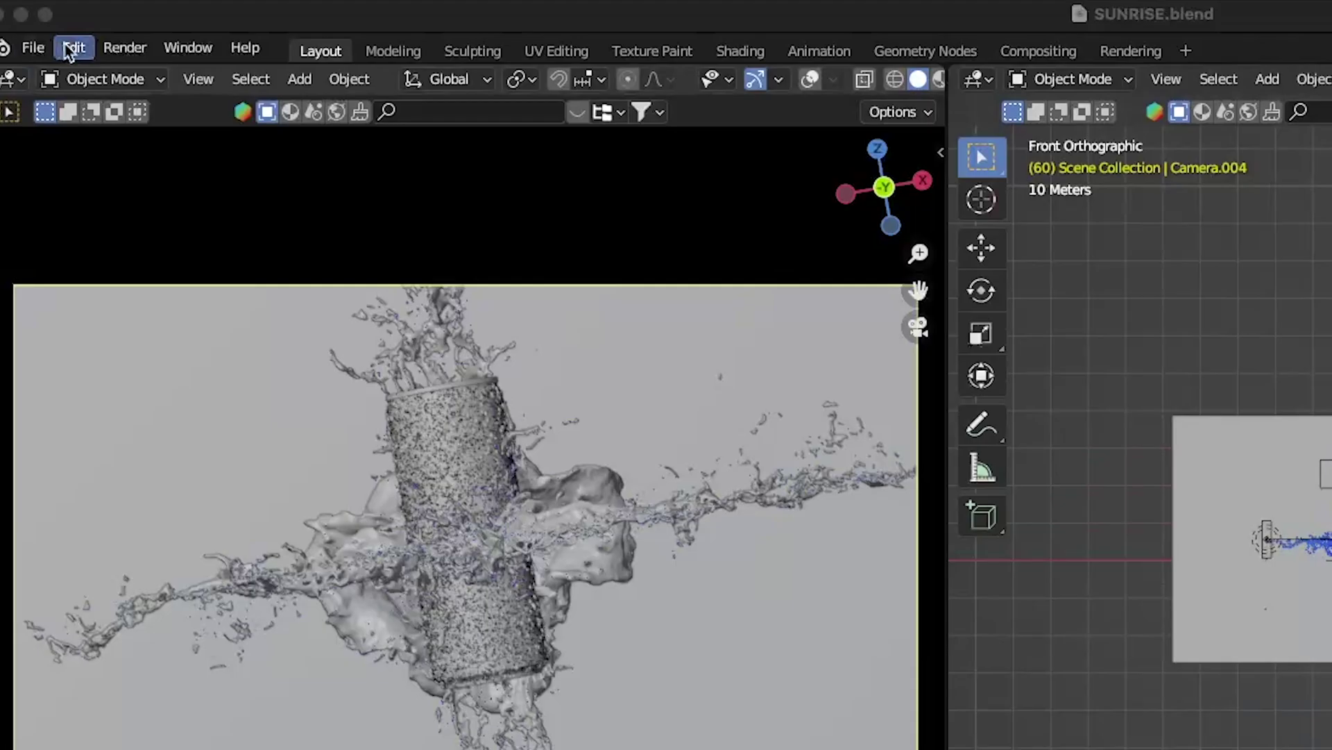
{"action": "left_click", "coordinate": [69, 49]}
{"action": "left_click", "coordinate": [138, 417]}
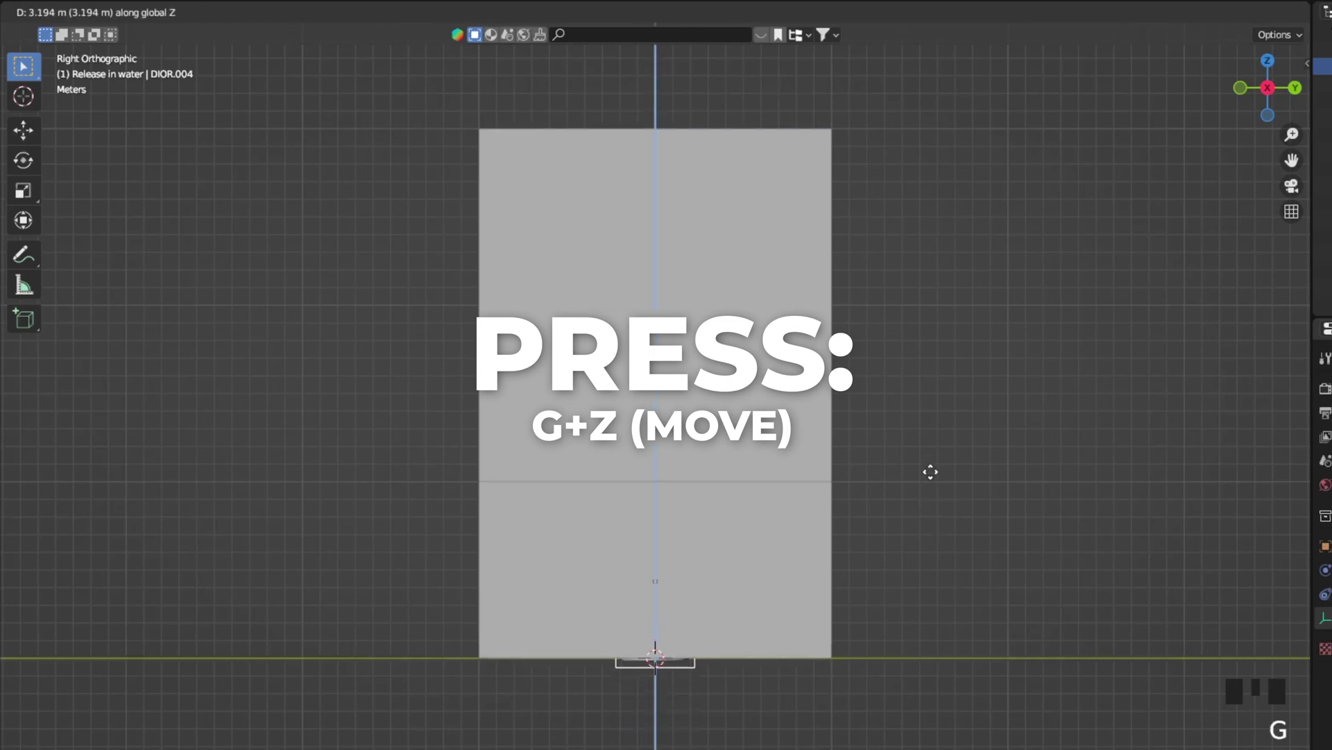
Step: Finish moving the bottle vertically and switch the viewport to wireframe shading
{"action": "left_click", "coordinate": [934, 451]}
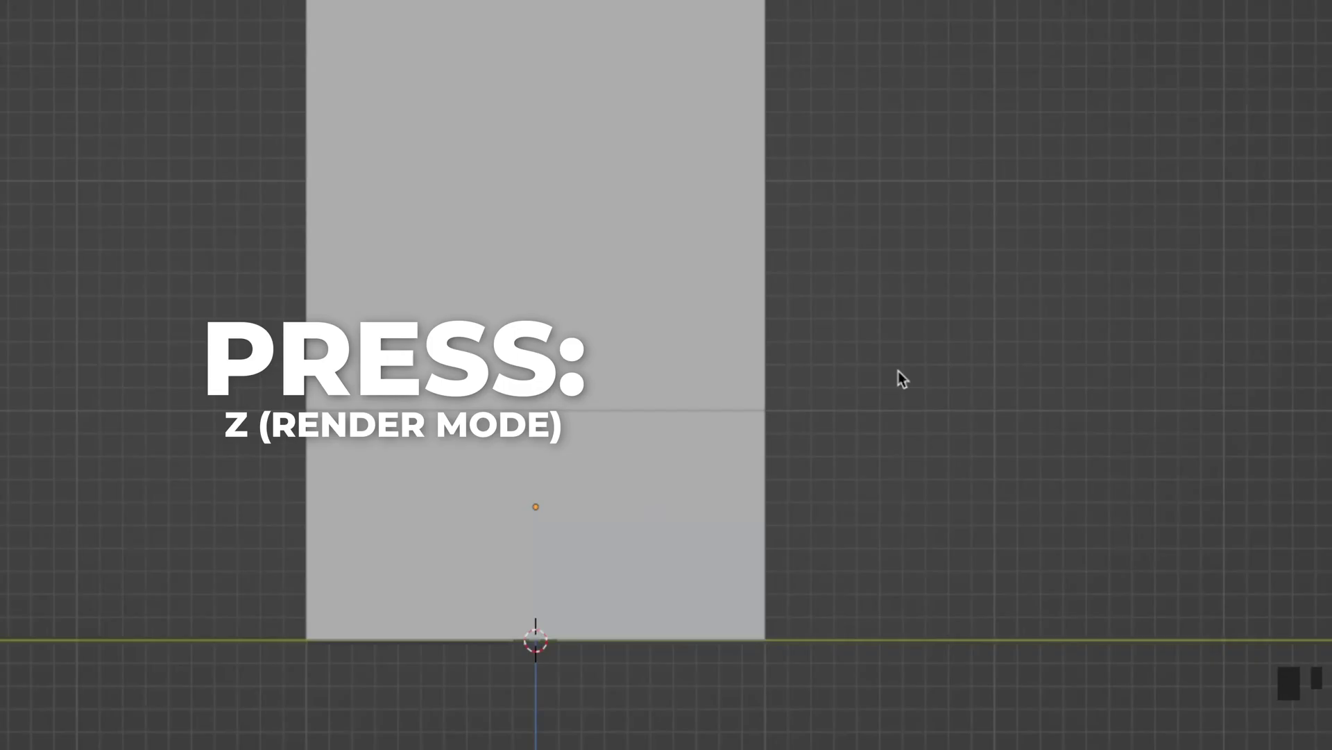
{"action": "key", "text": "z"}
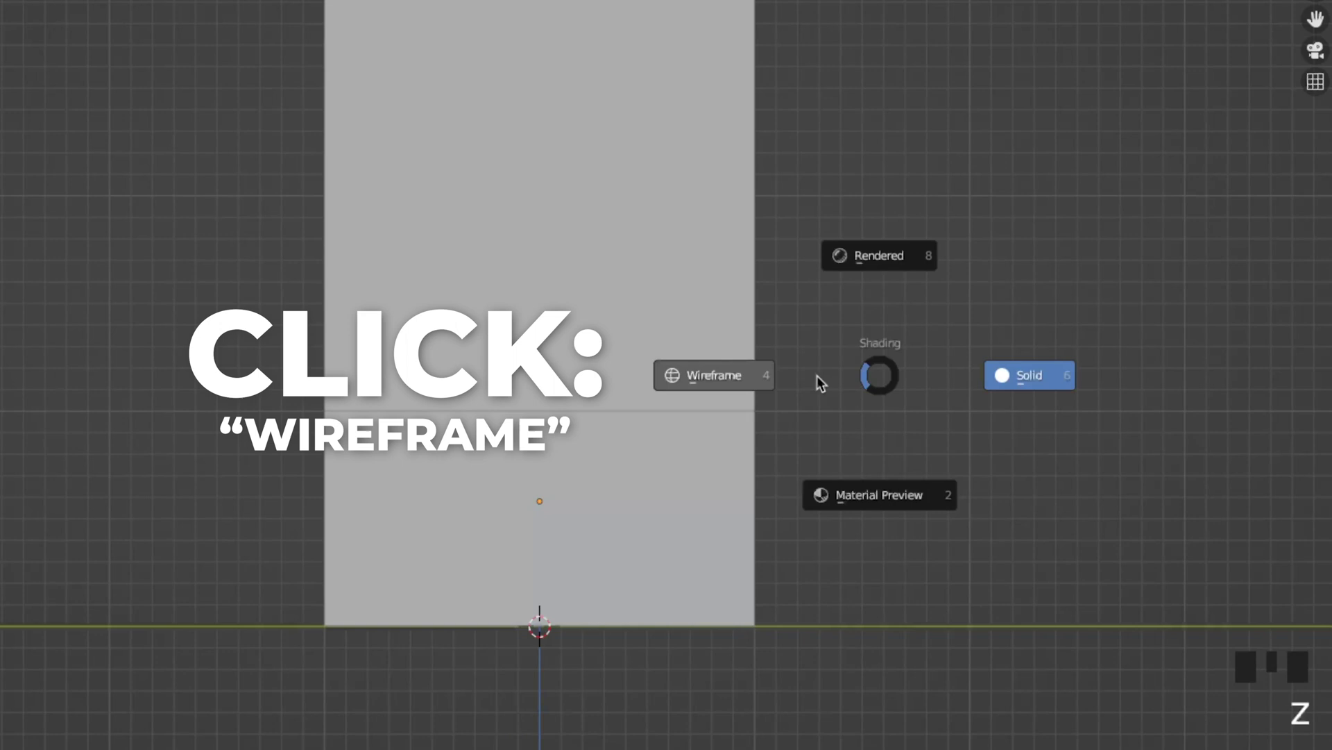
{"action": "left_click", "coordinate": [831, 375]}
Step: Tilt the bottle about −78° and lower it to Z 4.6886 m inside the domain
{"action": "key", "text": "r"}
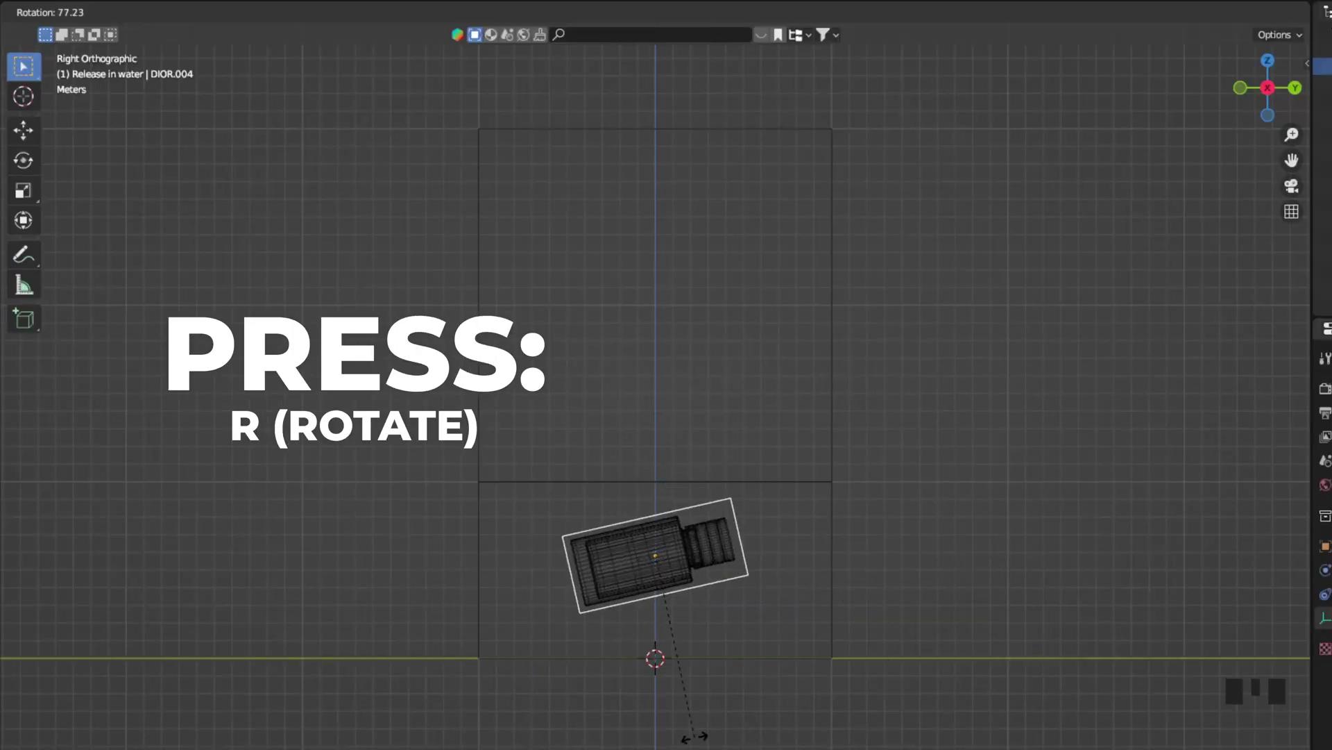
{"action": "left_click", "coordinate": [694, 737]}
{"action": "key", "text": "g"}
{"action": "key", "text": "z"}
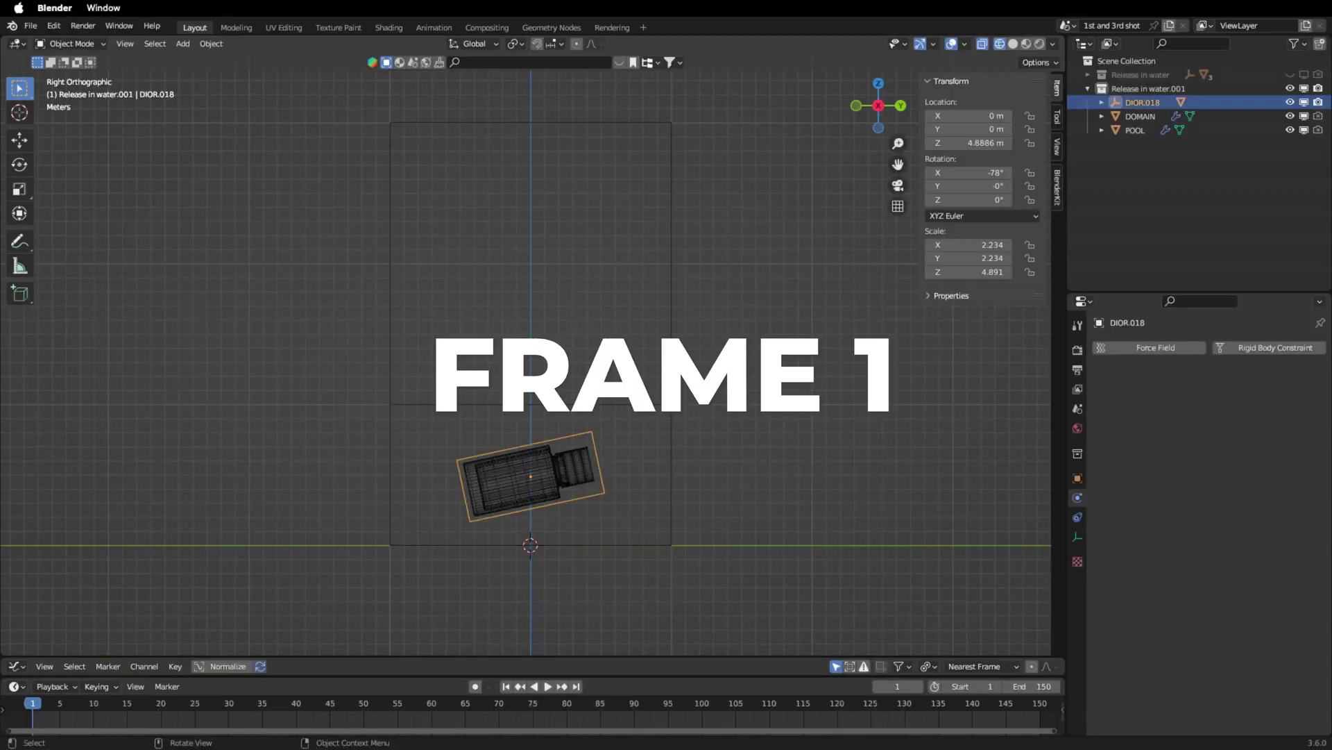
Step: Keyframe the bottle's location and rotation at frame 1, then raise it to about 16 m
{"action": "key", "text": "i"}
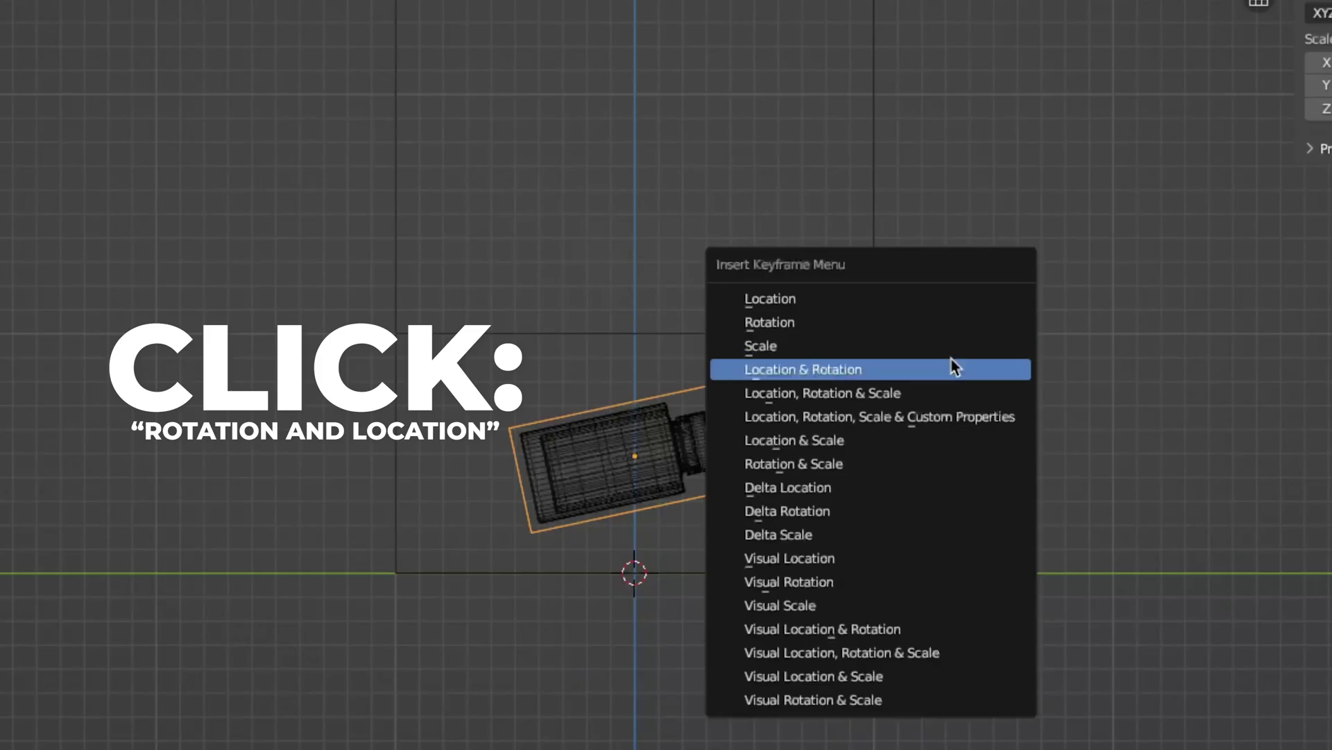
{"action": "left_click", "coordinate": [957, 368]}
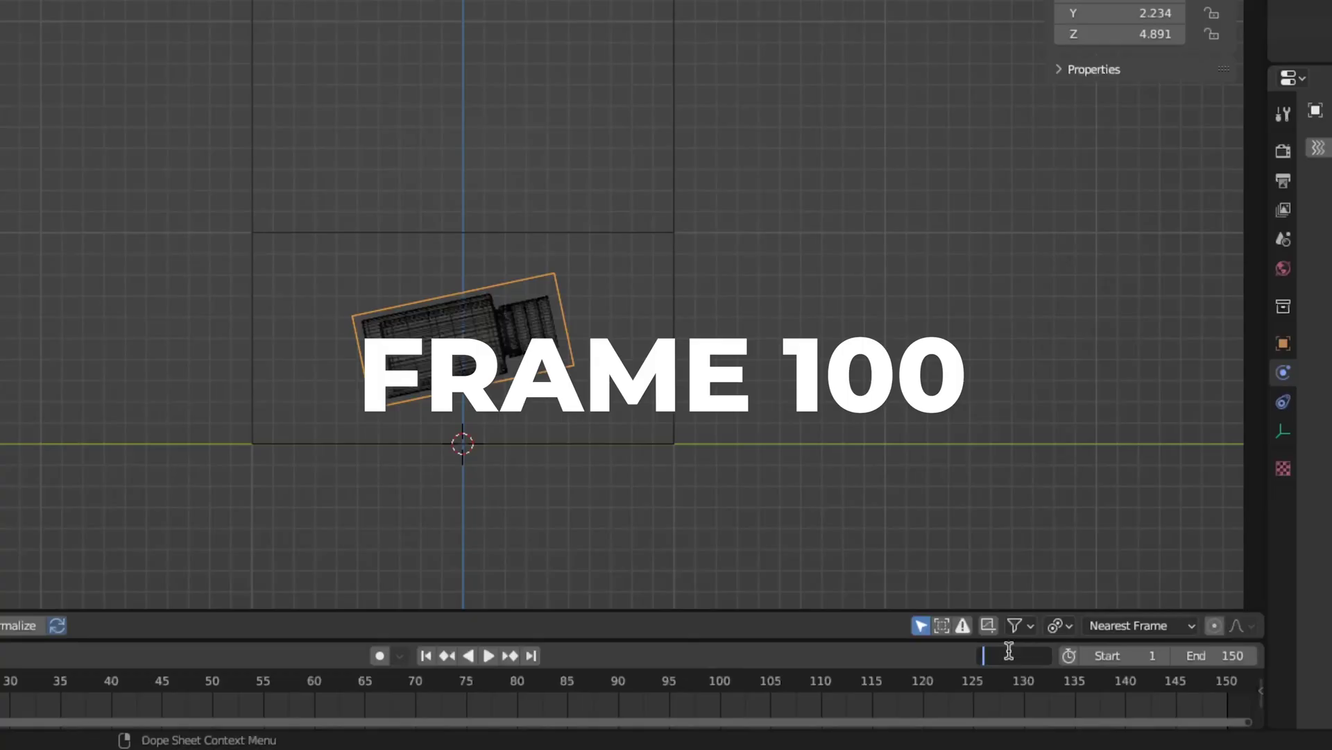
{"action": "key", "text": "g"}
{"action": "key", "text": "z"}
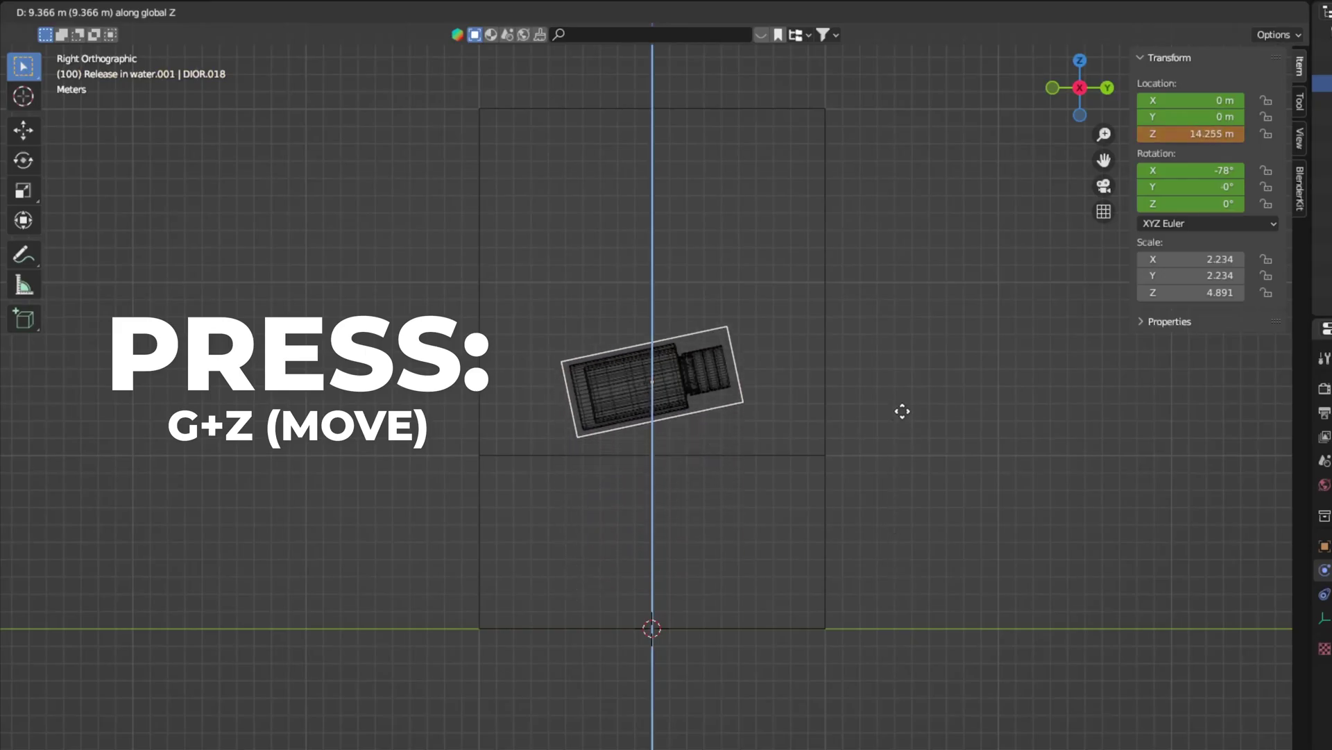
{"action": "left_click", "coordinate": [904, 376]}
Step: Tilt the bottle to −85.089° and keyframe it at frame 100
{"action": "key", "text": "r"}
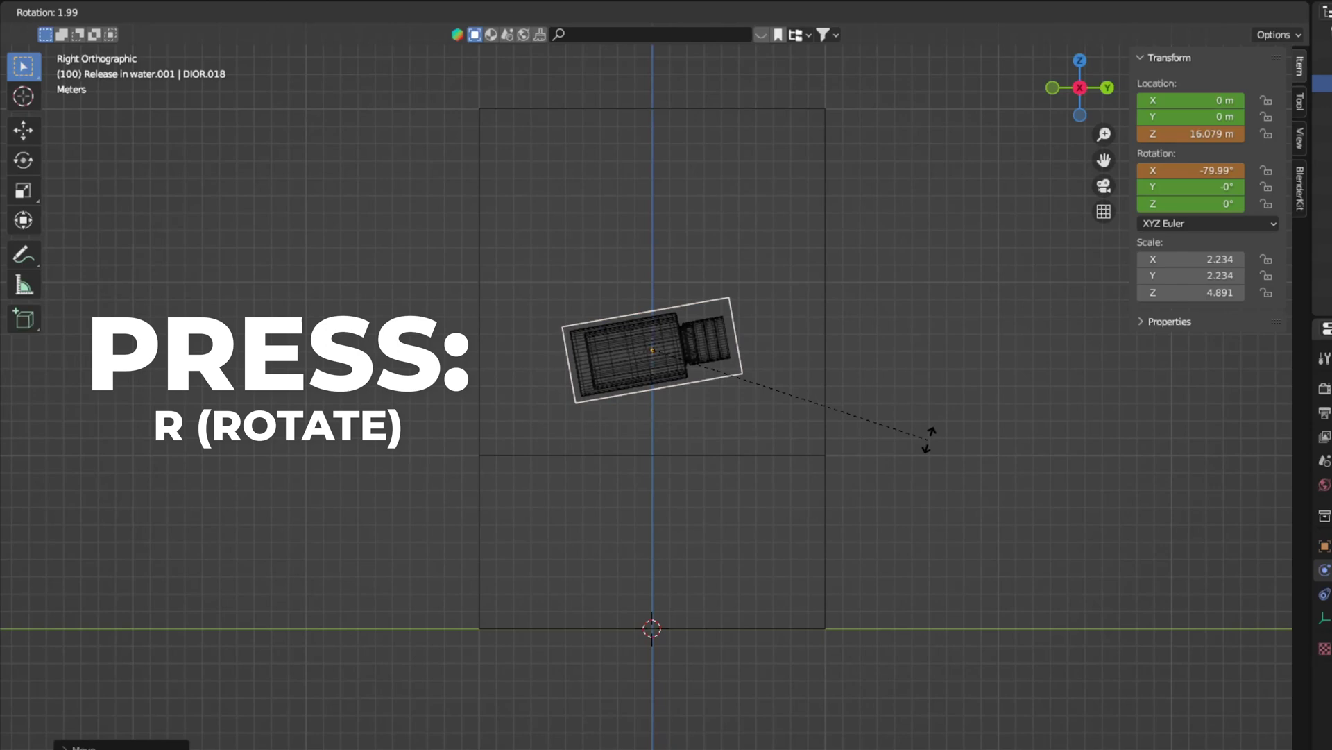
{"action": "left_click", "coordinate": [929, 469]}
{"action": "key", "text": "i"}
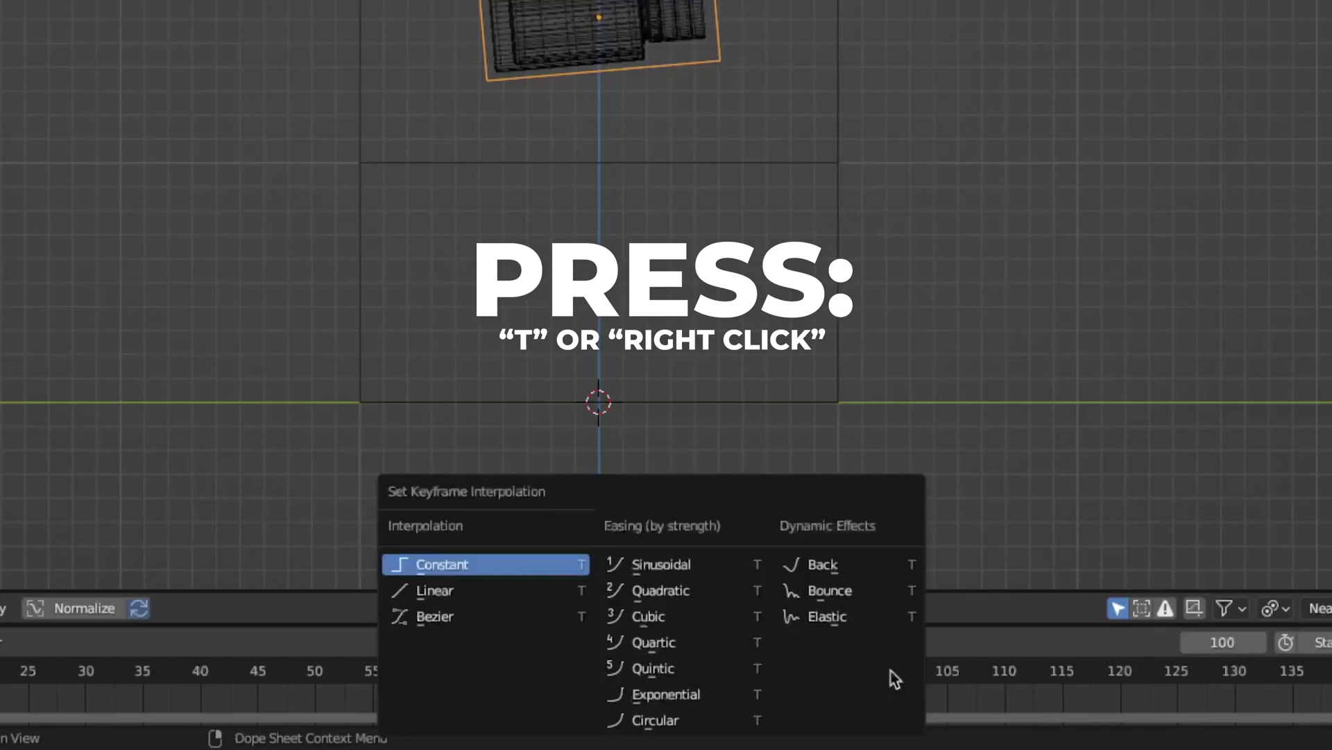
Step: Set the keyframes to Cubic interpolation with Ease Out easing
{"action": "left_click", "coordinate": [724, 615]}
{"action": "key", "text": "ctrl+e"}
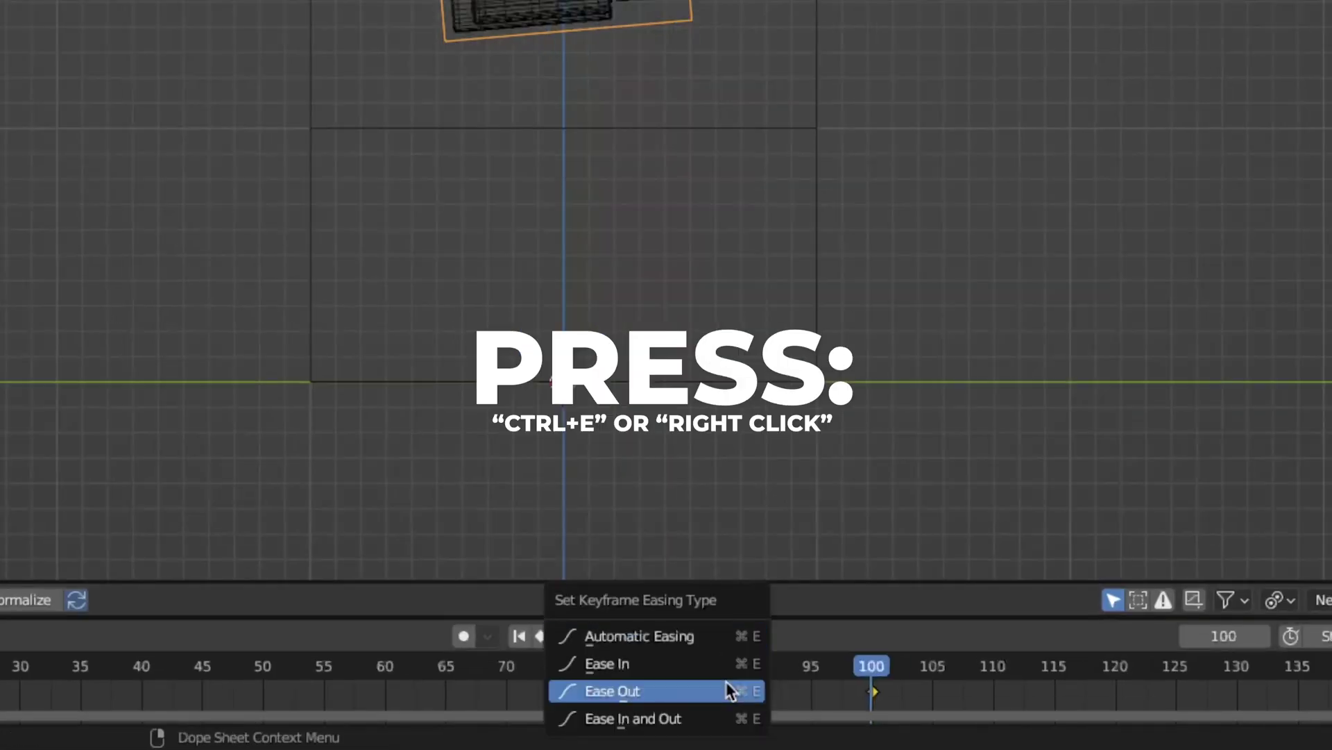
{"action": "left_click", "coordinate": [726, 683]}
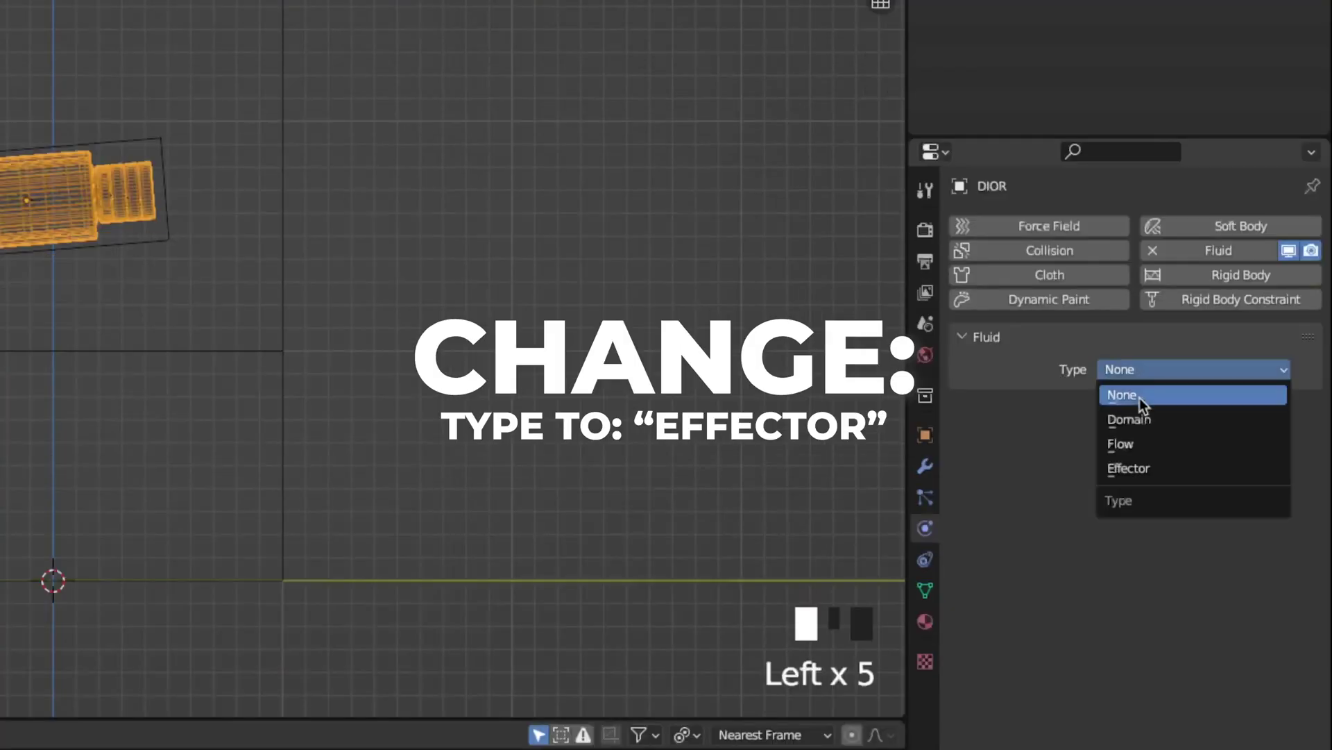
Step: Make the bottle a fluid Effector and the POOL box a Liquid-type fluid Flow
{"action": "left_click", "coordinate": [1141, 579]}
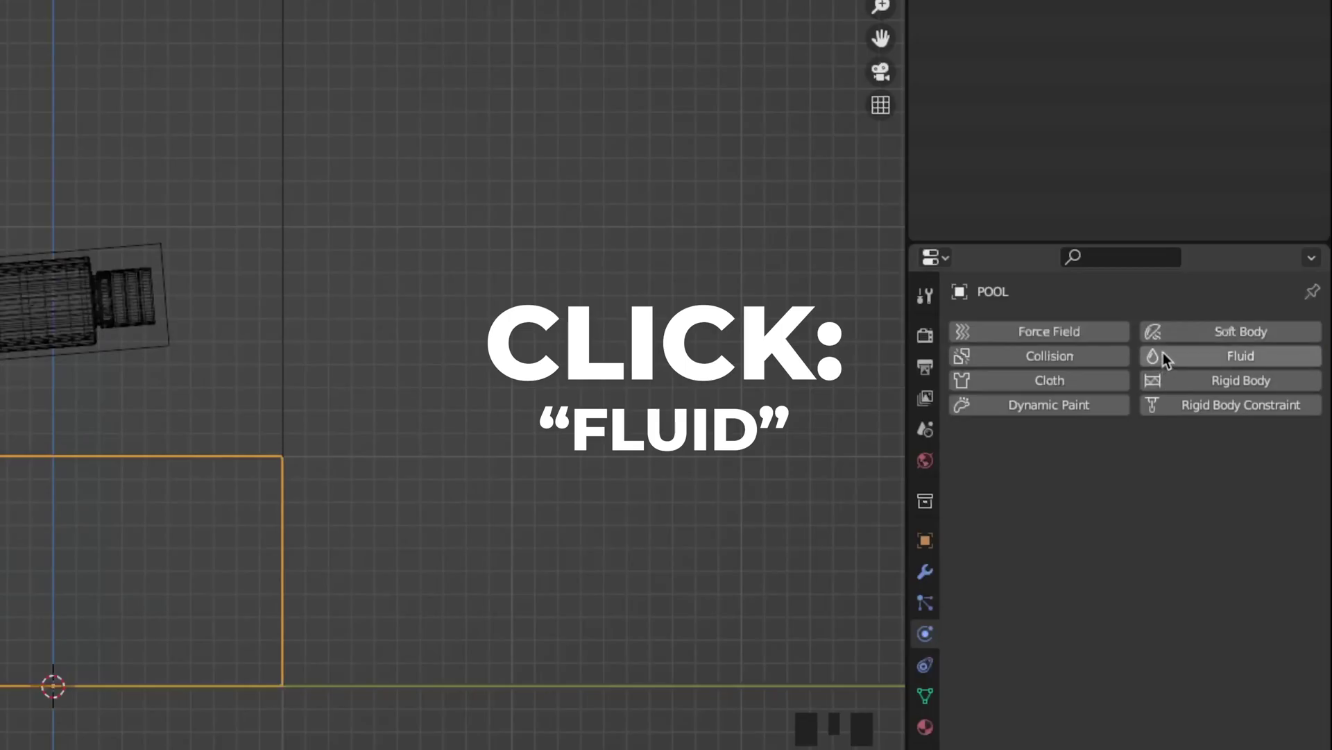
{"action": "left_click", "coordinate": [1163, 353]}
{"action": "left_click", "coordinate": [1123, 366]}
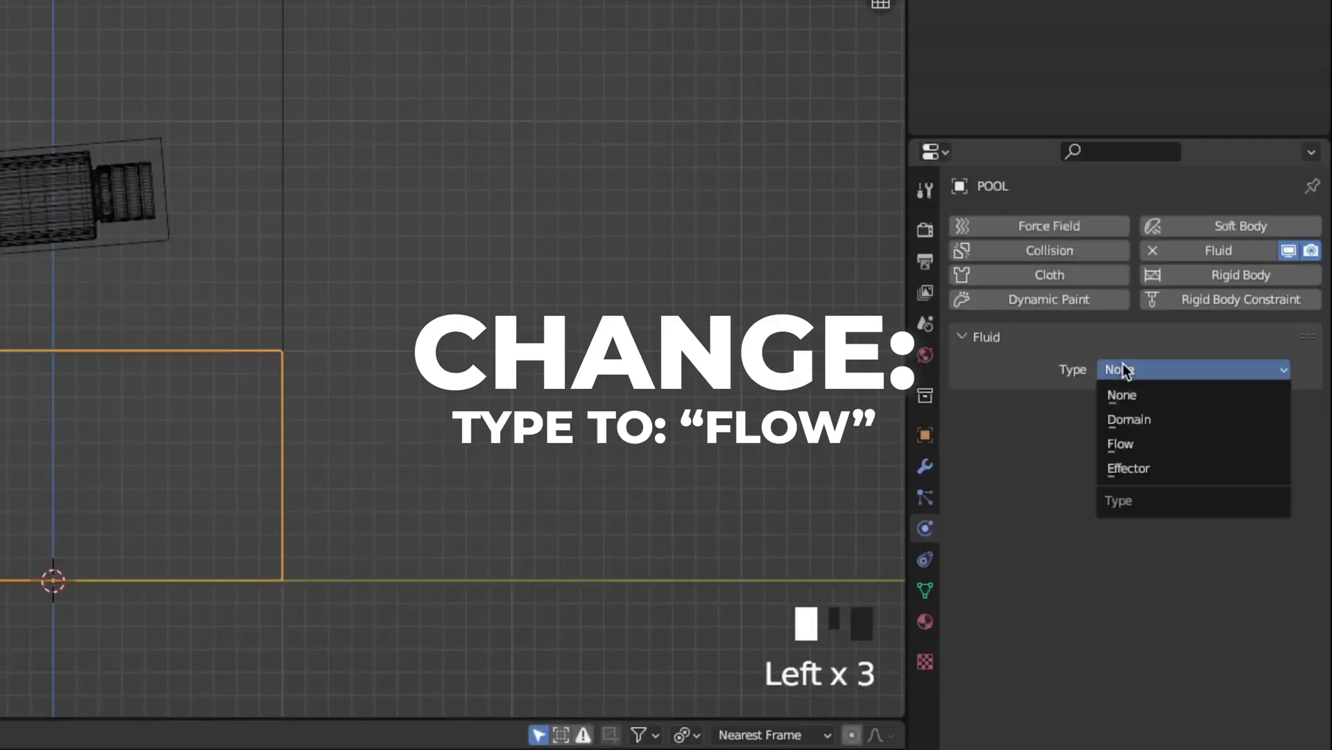
{"action": "left_click", "coordinate": [1134, 443]}
{"action": "left_click", "coordinate": [1134, 440]}
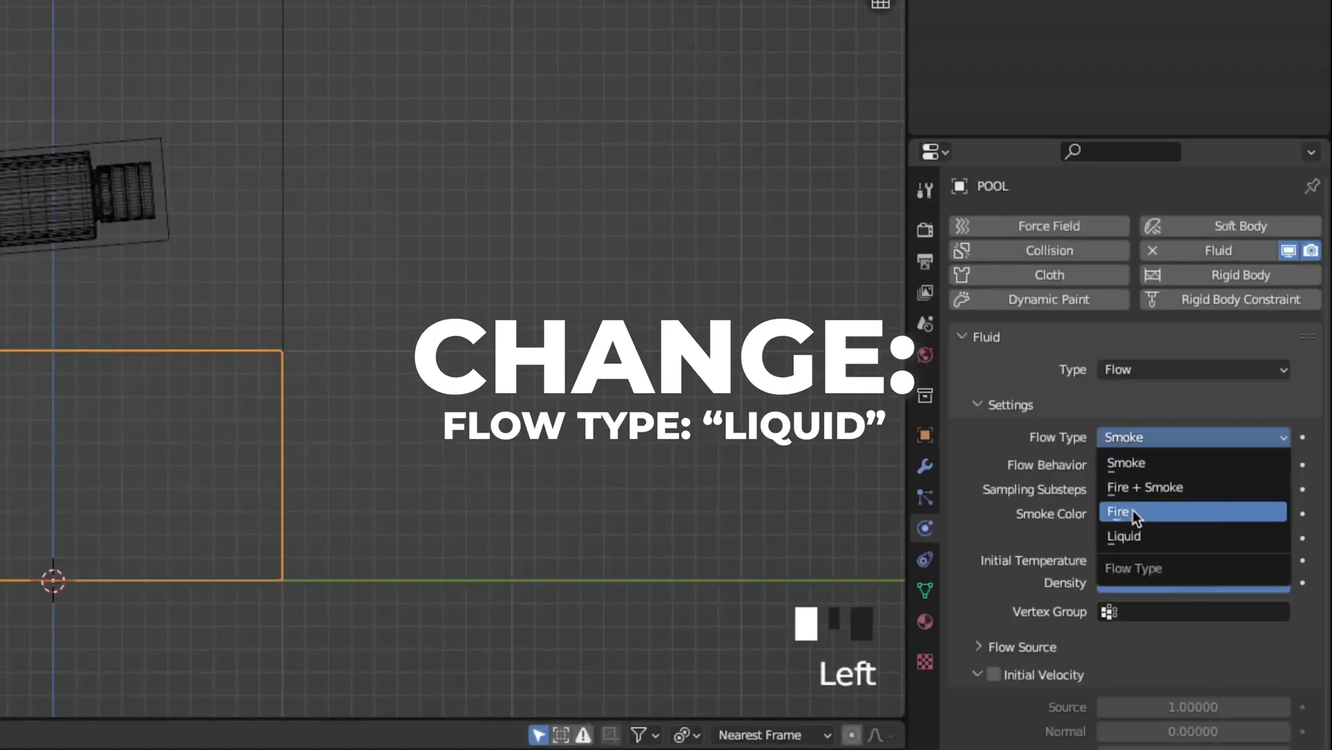
{"action": "left_click", "coordinate": [1133, 535]}
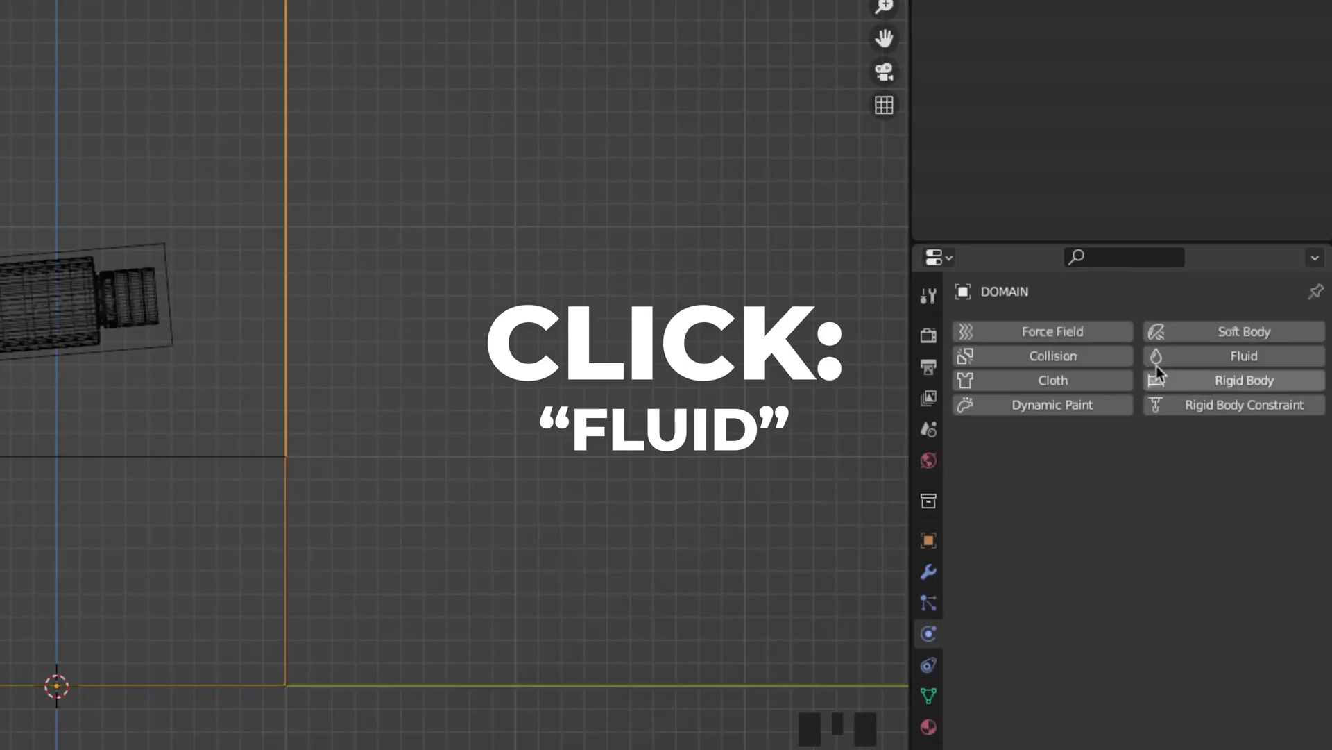
Step: Give the DOMAIN cube Fluid physics of type Domain with a Modular cache
{"action": "left_click", "coordinate": [1172, 360]}
{"action": "left_click", "coordinate": [1158, 476]}
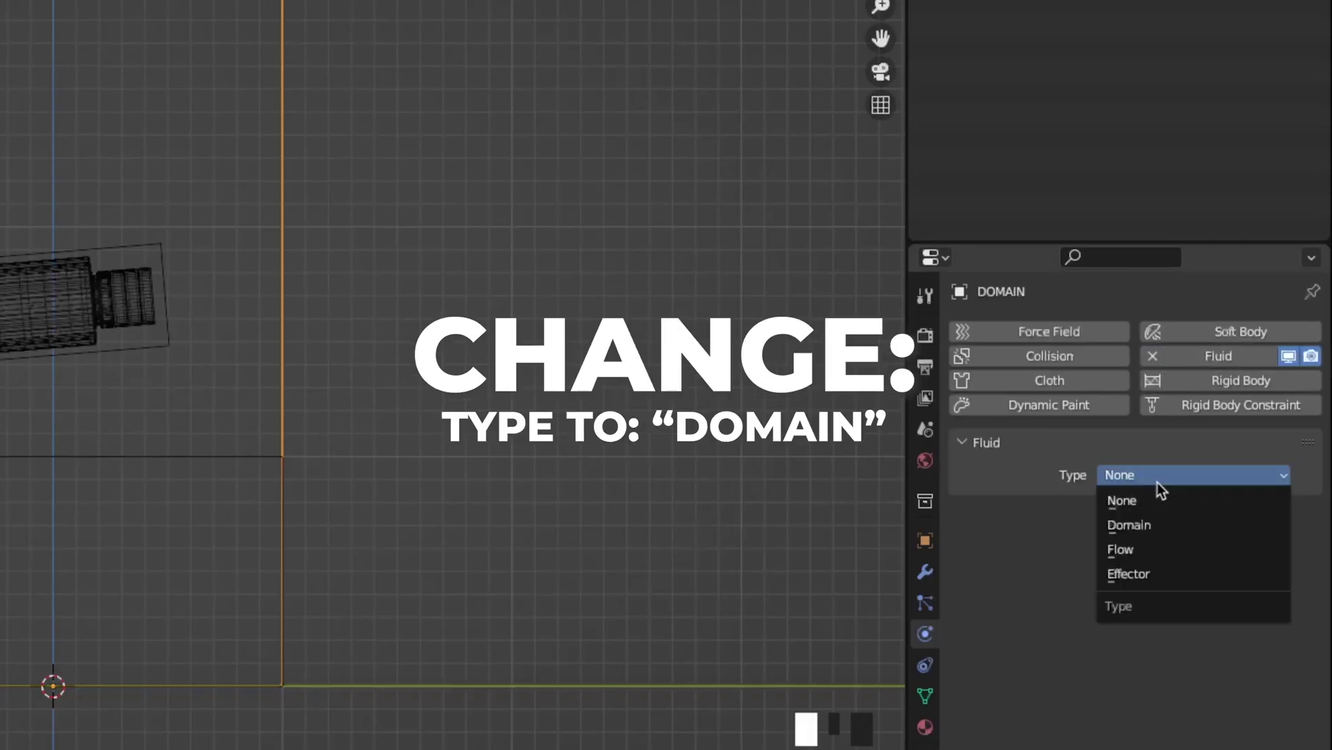
{"action": "left_click", "coordinate": [1155, 525]}
{"action": "left_click", "coordinate": [1152, 542]}
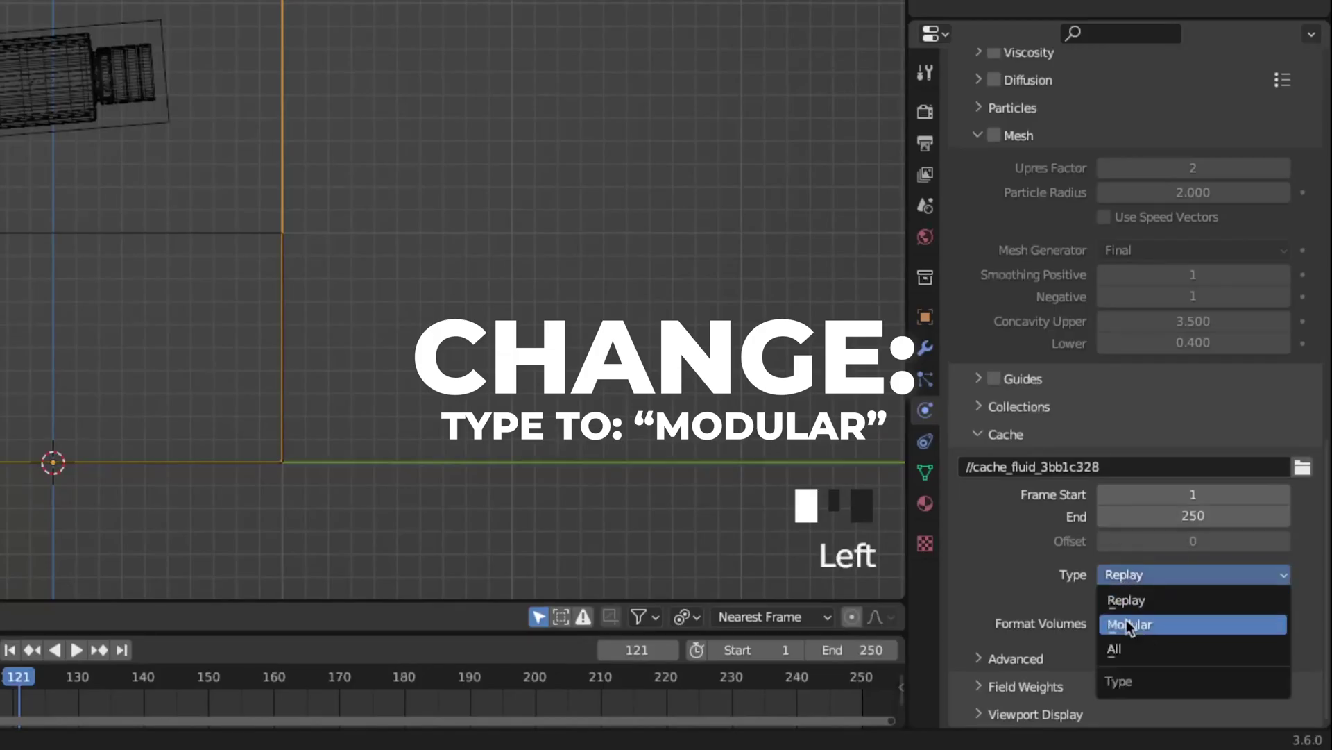
{"action": "left_click", "coordinate": [1129, 624]}
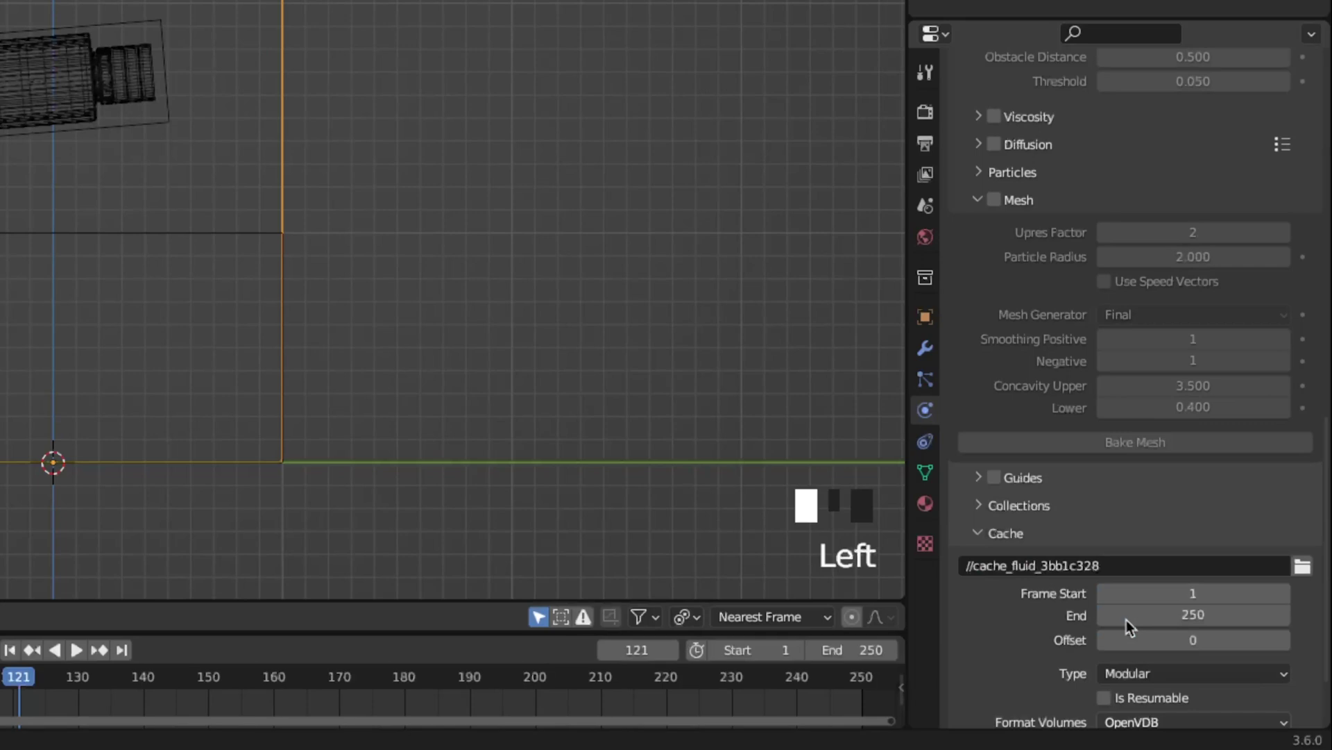
Step: Make the cache resumable, set its end frame to 150, and set the timeline end to 150
{"action": "scroll", "coordinate": [1126, 619], "scroll_direction": "down", "scroll_amount": 3}
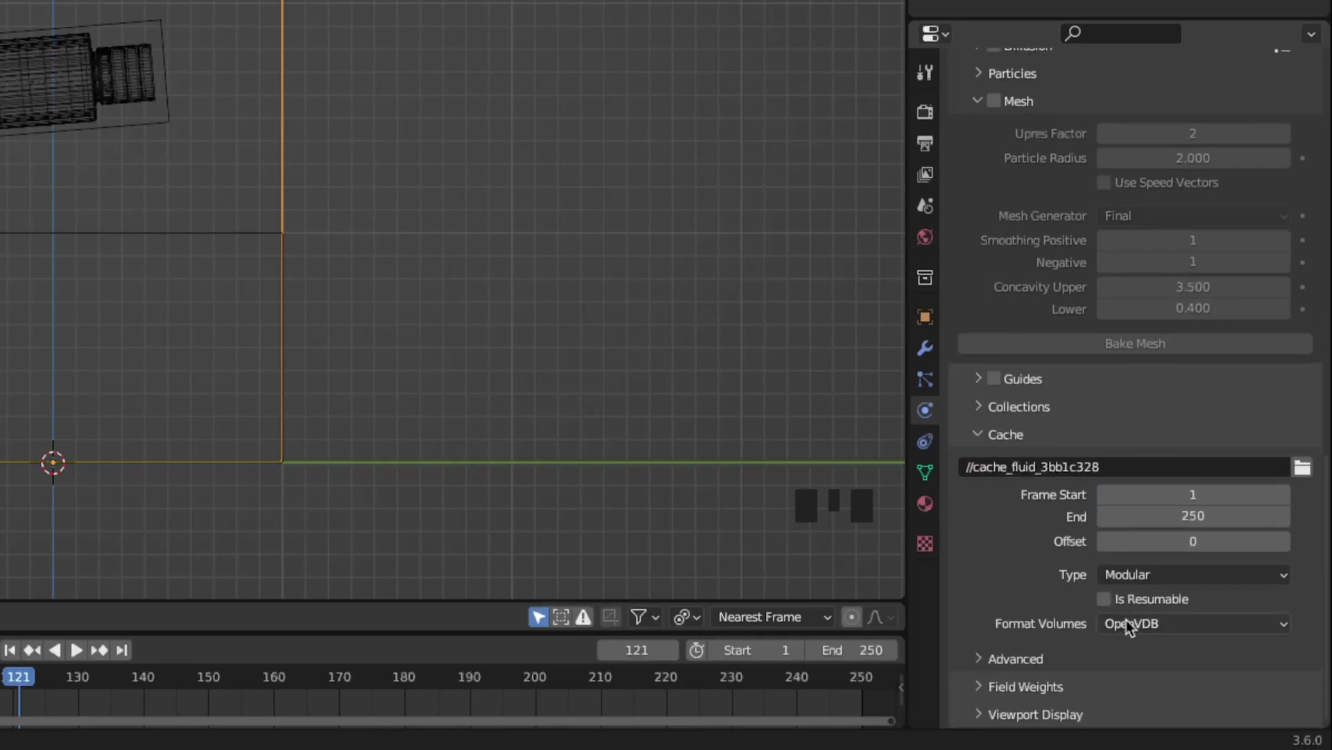
{"action": "left_click", "coordinate": [1104, 599]}
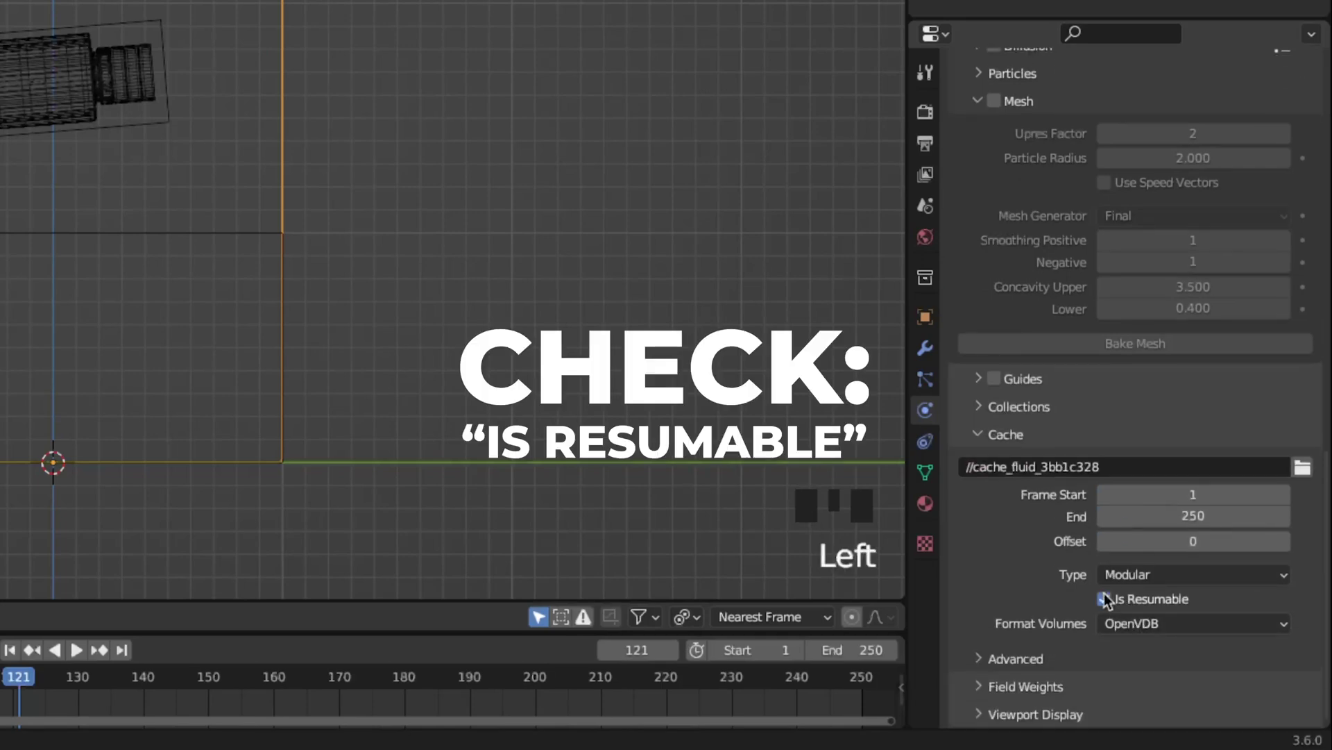
{"action": "left_click", "coordinate": [1236, 517]}
{"action": "type", "text": "1"}
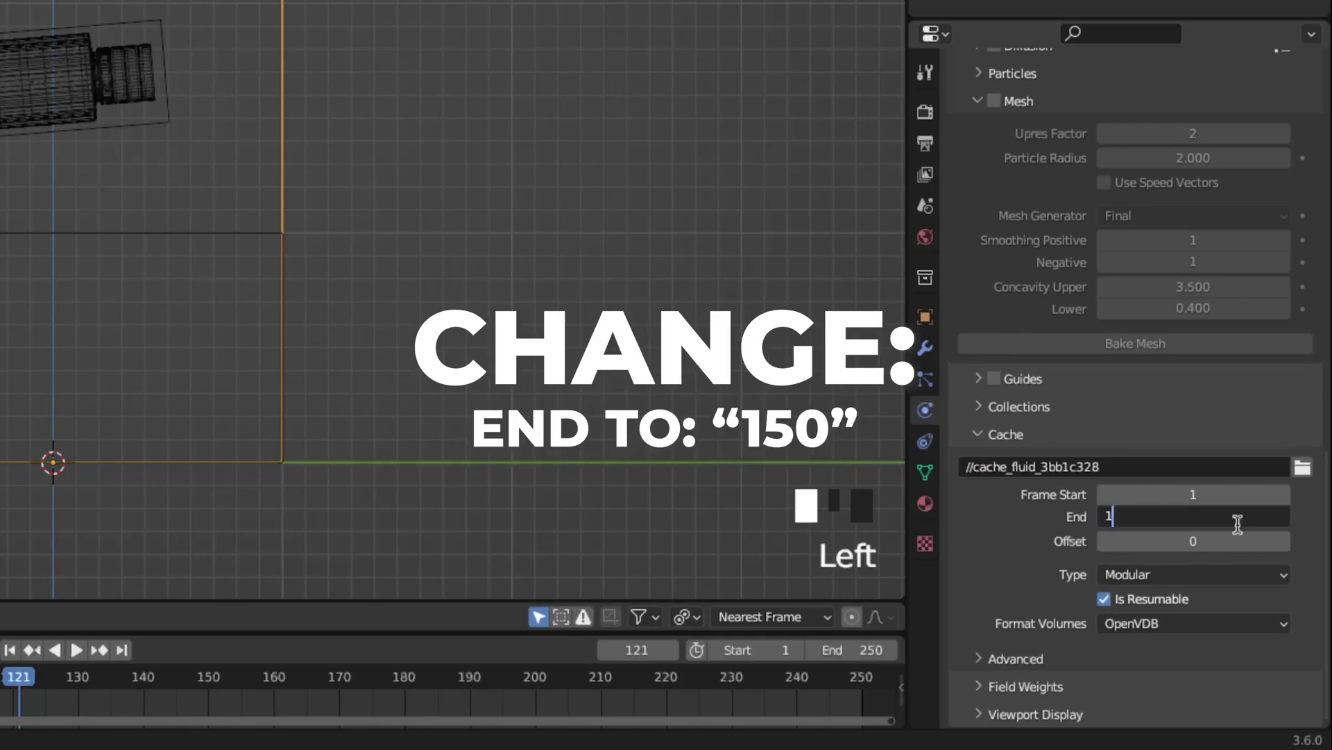
{"action": "type", "text": "50"}
{"action": "key", "text": "Return"}
{"action": "left_click", "coordinate": [842, 651]}
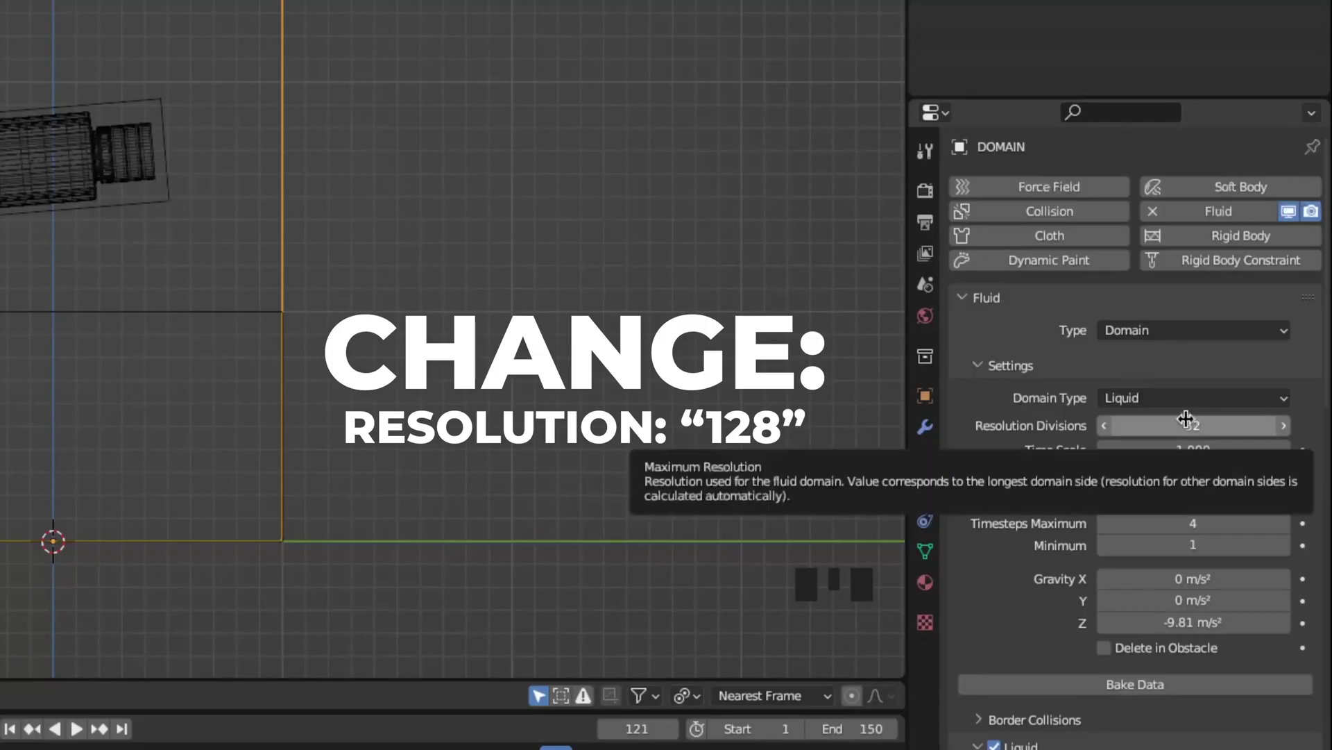
Step: Set Resolution Divisions to 128 and Narrow Band Width to 8, then try 3
{"action": "left_click", "coordinate": [1187, 423]}
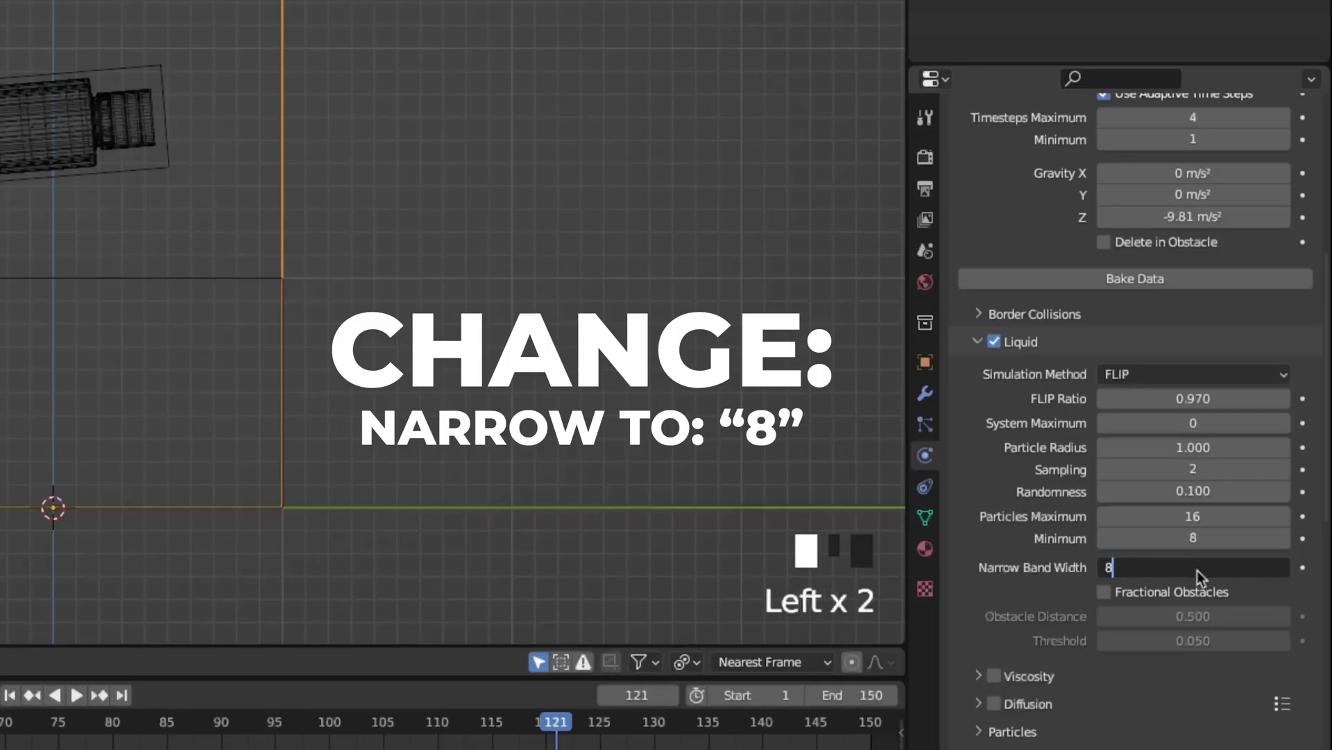
{"action": "key", "text": "Return"}
{"action": "scroll", "coordinate": [1234, 489], "scroll_direction": "down", "scroll_amount": 3}
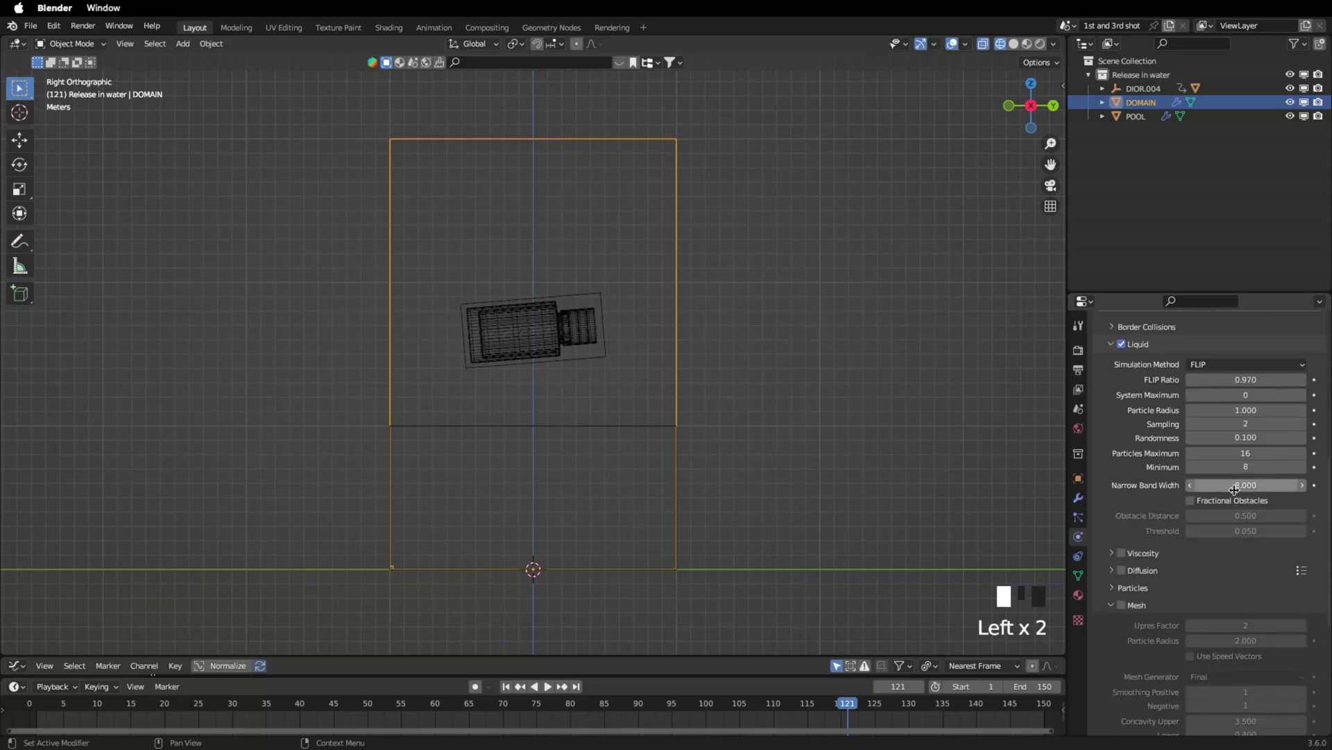
{"action": "left_click", "coordinate": [1234, 489]}
{"action": "type", "text": "3"}
{"action": "key", "text": "Return"}
Step: Preview the simulation, restore Narrow Band Width to 8 and replay it
{"action": "scroll", "coordinate": [1234, 491], "scroll_direction": "up", "scroll_amount": 15}
{"action": "key", "text": "space"}
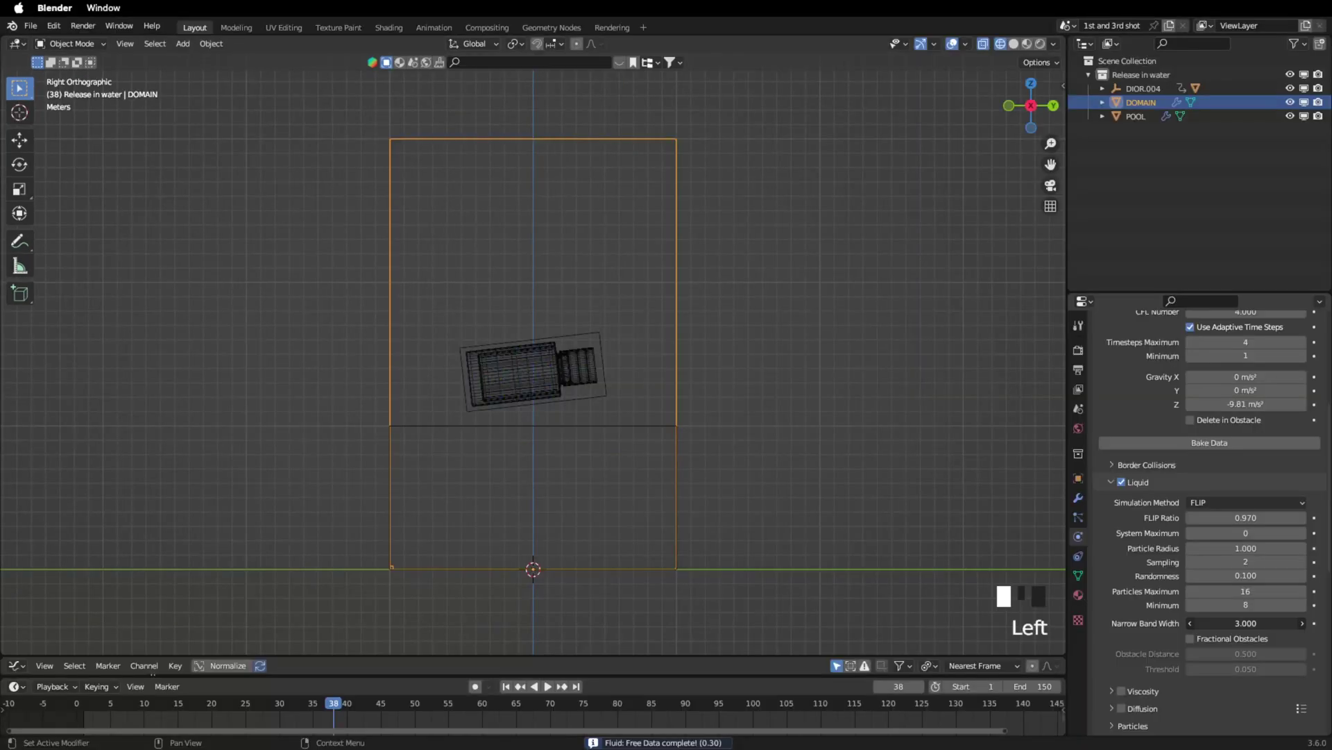
{"action": "left_click", "coordinate": [1258, 620]}
{"action": "type", "text": "8"}
{"action": "key", "text": "Return"}
{"action": "key", "text": "space"}
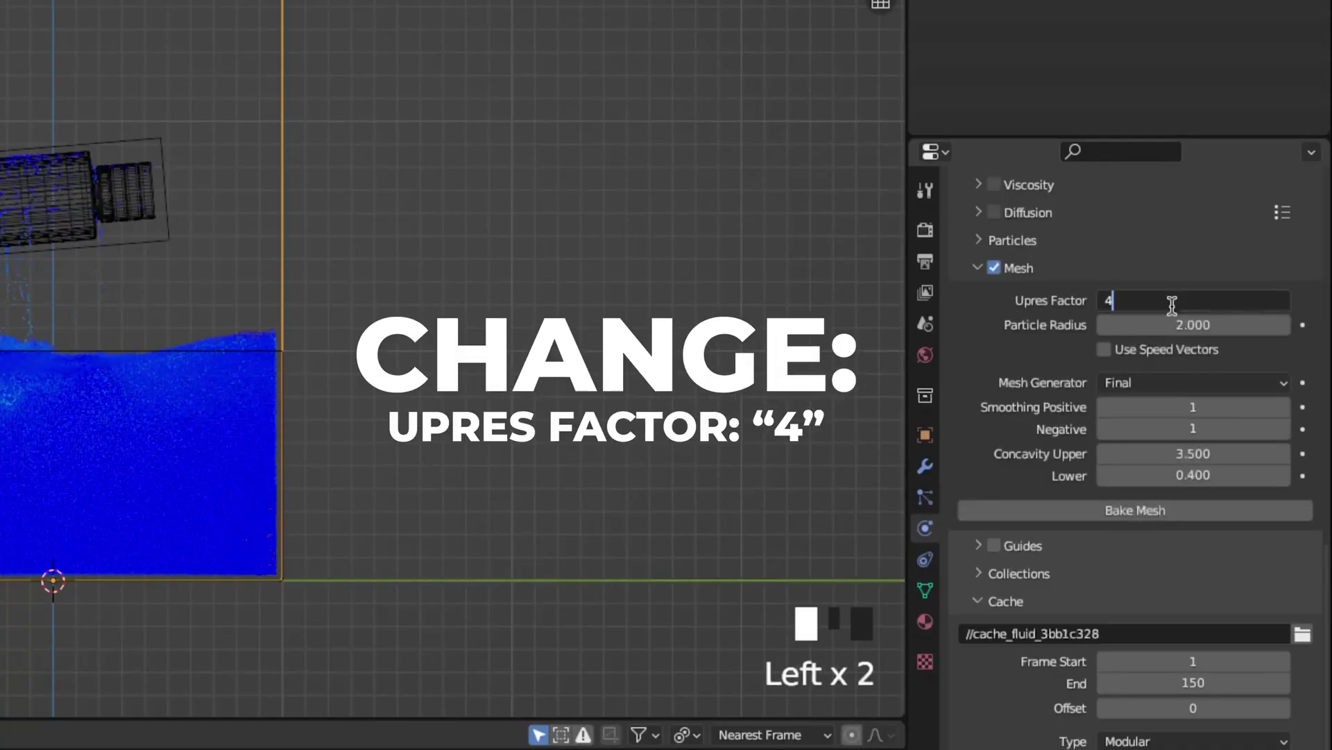
Step: Set the liquid mesh Upres Factor to 4 and bake the mesh
{"action": "key", "text": "Return"}
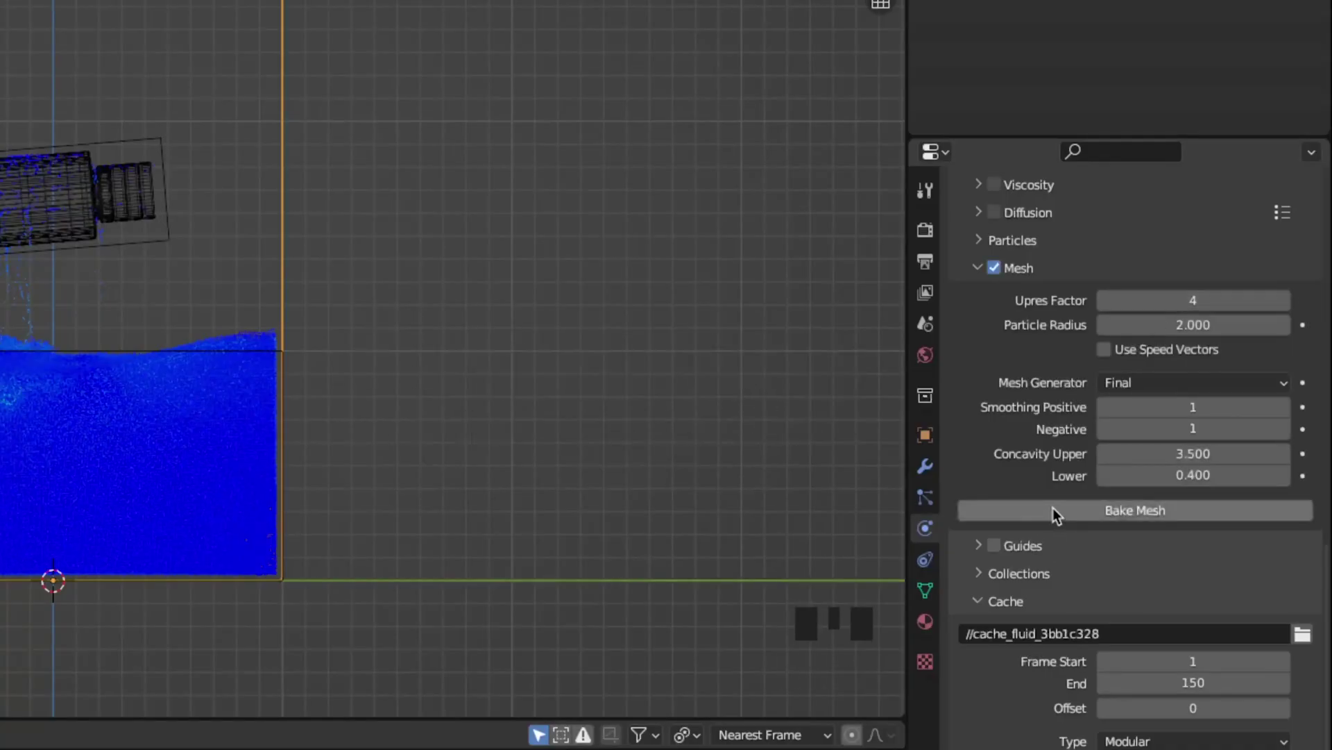
{"action": "left_click", "coordinate": [1052, 510]}
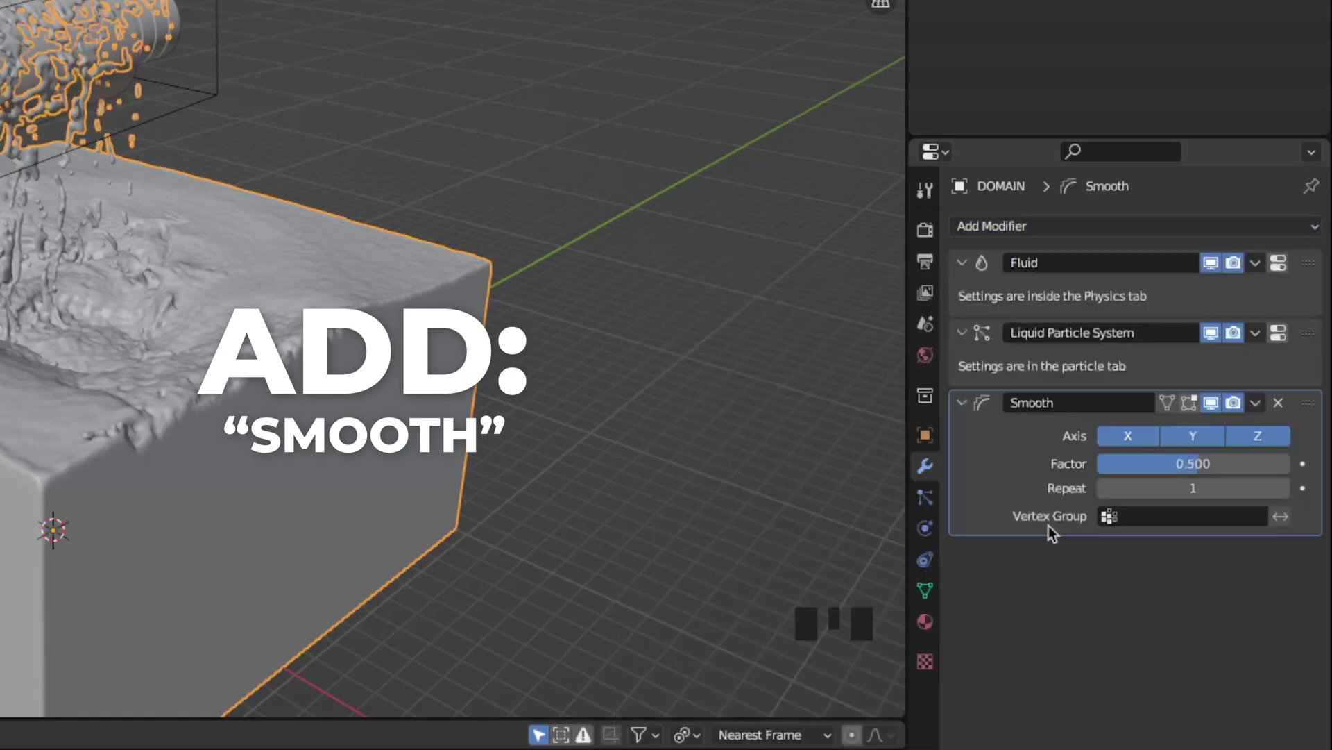
Step: Add a Smooth modifier with Repeat 5 and Factor 1, then play the animation
{"action": "left_click", "coordinate": [1166, 489]}
{"action": "type", "text": "5"}
{"action": "key", "text": "Return"}
{"action": "left_click", "coordinate": [1219, 463]}
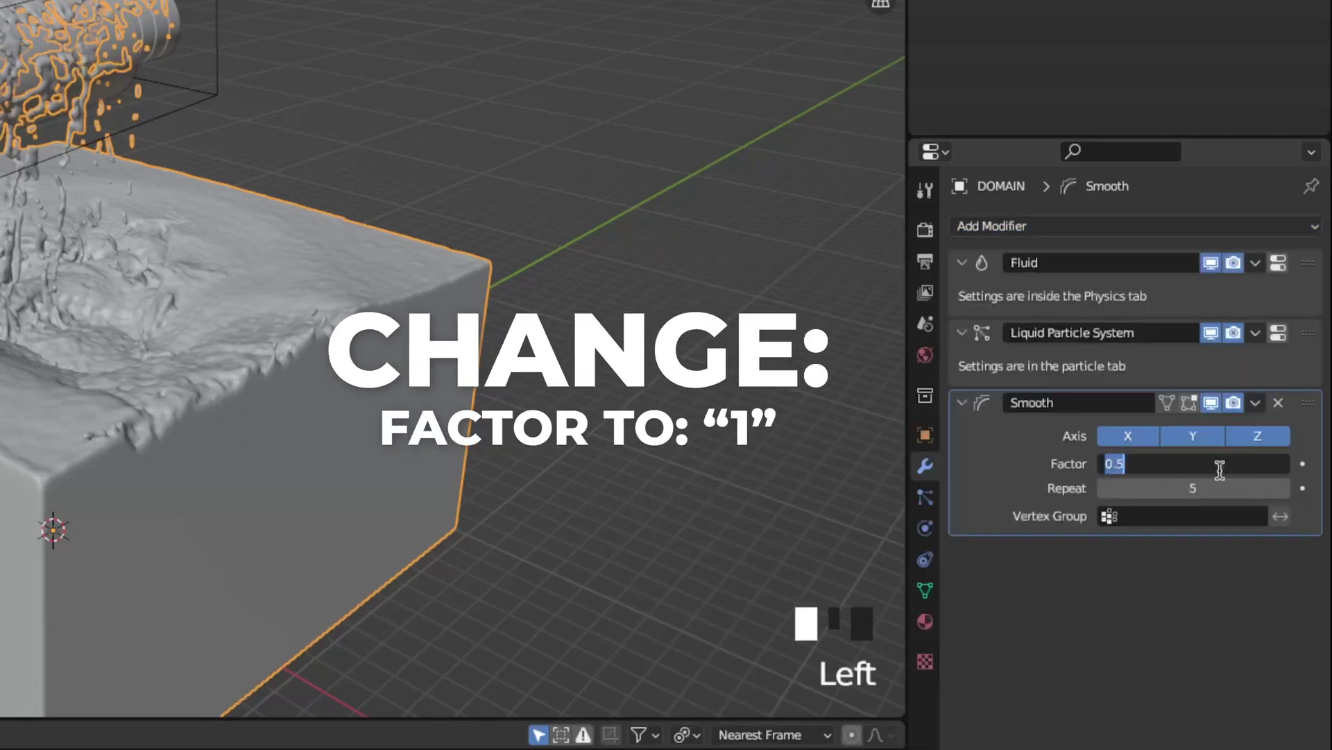
{"action": "type", "text": "1"}
{"action": "key", "text": "Return"}
{"action": "key", "text": "space"}
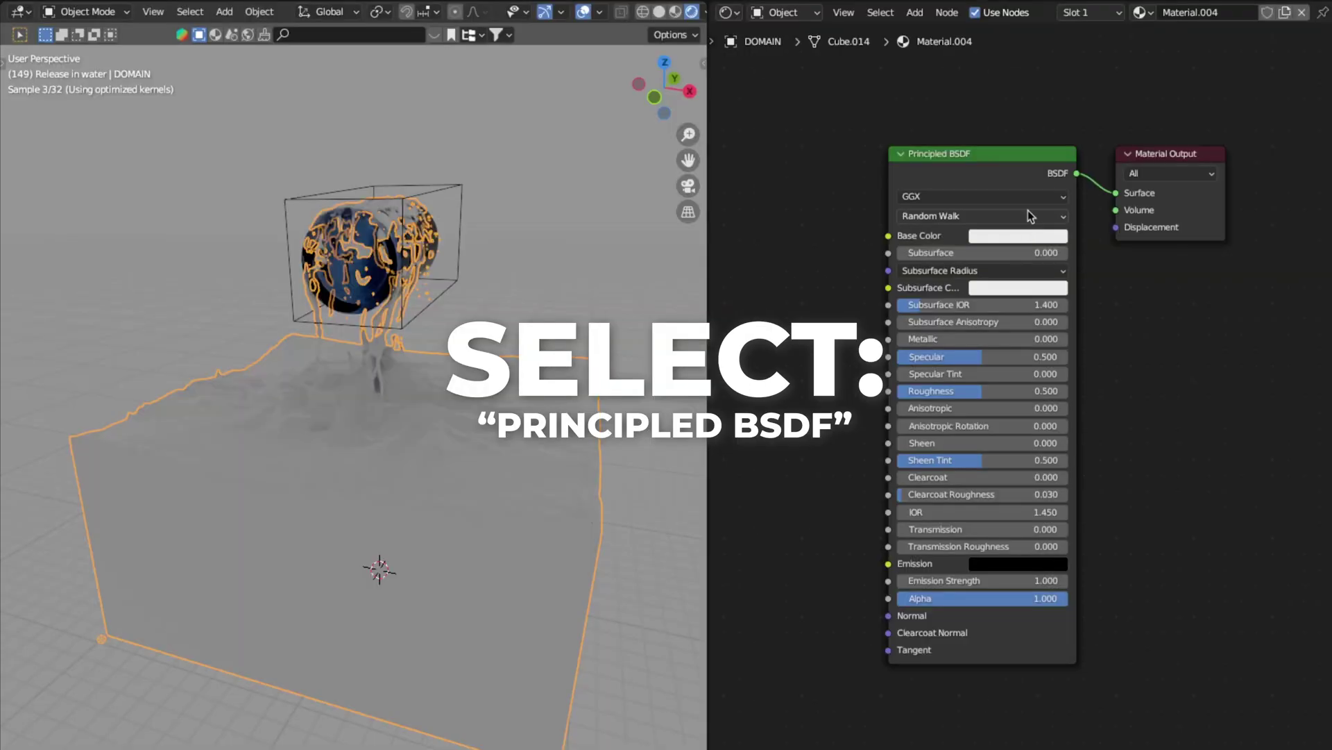
Step: Replace the Principled BSDF with a Glass BSDF connected to the material surface
{"action": "left_click", "coordinate": [984, 158]}
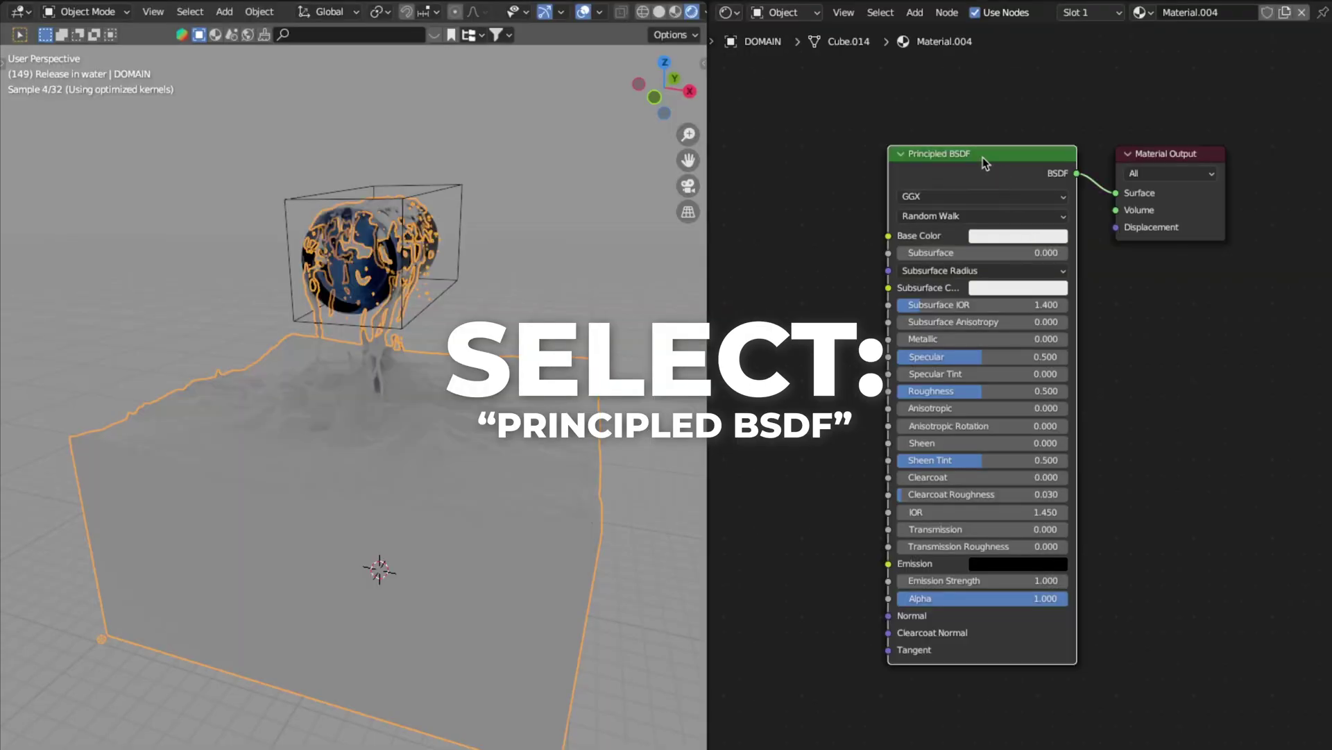
{"action": "key", "text": "x"}
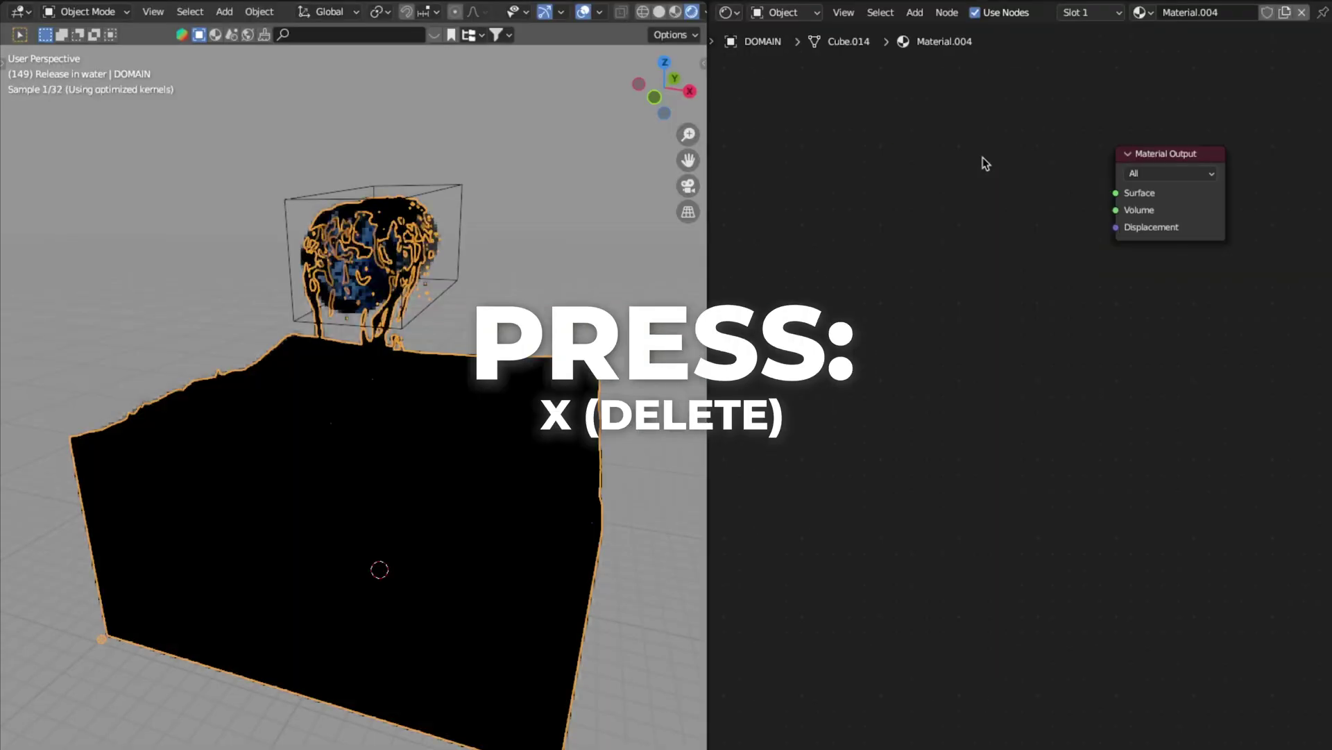
{"action": "key", "text": "shift+a"}
{"action": "type", "text": "glass"}
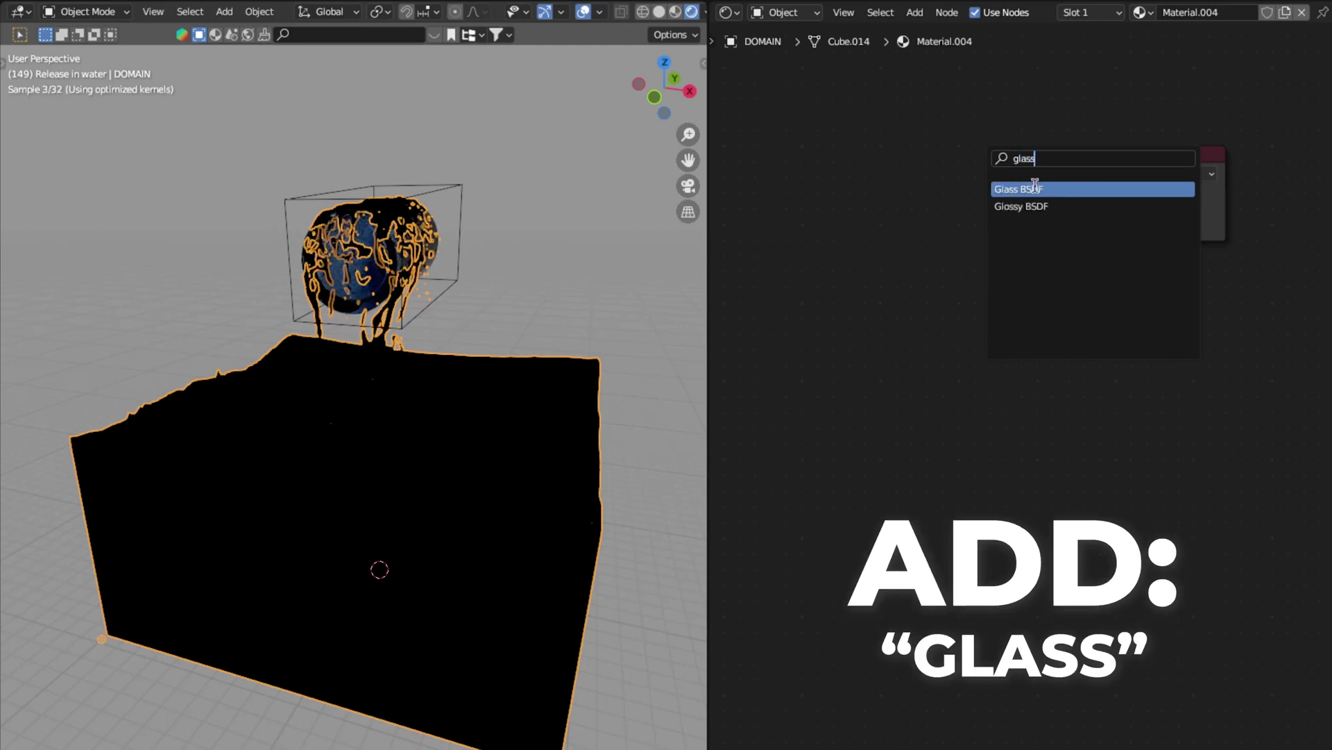
{"action": "left_click", "coordinate": [1035, 185]}
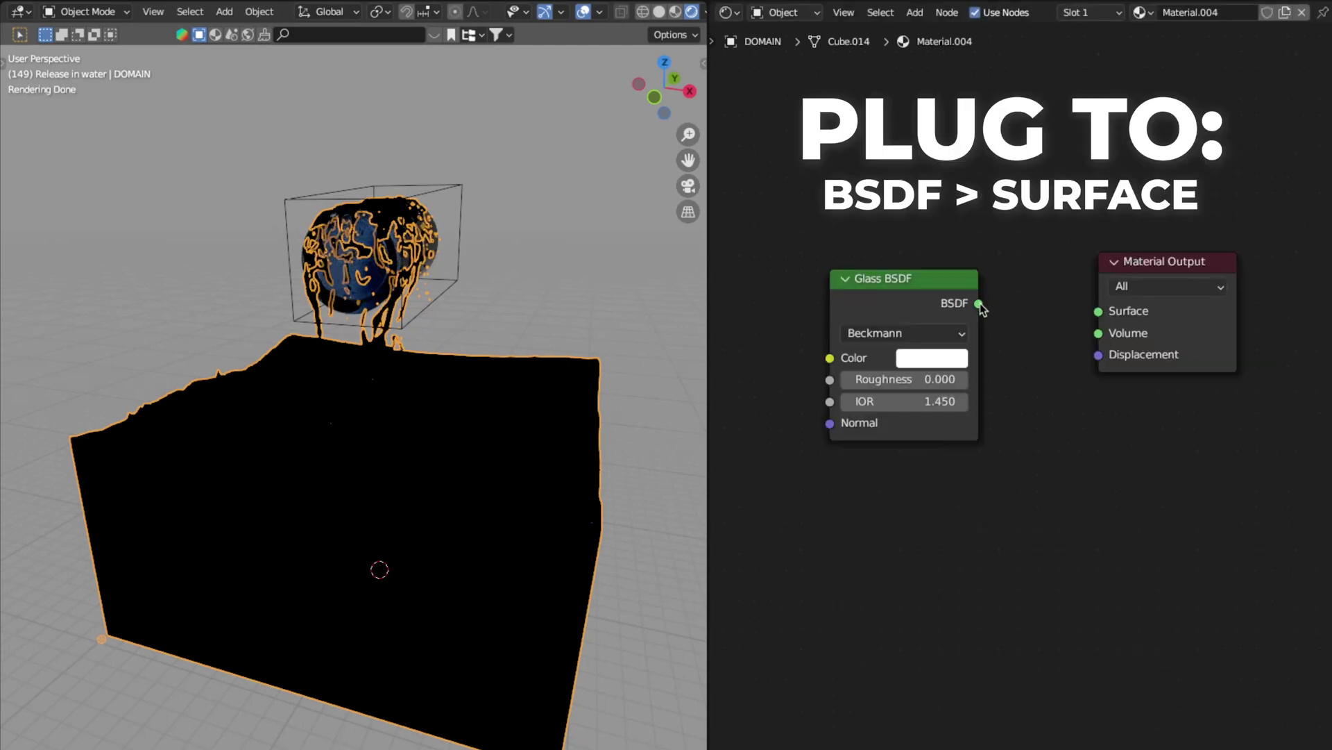
{"action": "left_click_drag", "start_coordinate": [979, 304], "coordinate": [1098, 312]}
Step: Set the Glass BSDF IOR to 1.33 and Roughness to 0.034
{"action": "double_click", "coordinate": [894, 401]}
{"action": "type", "text": "1."}
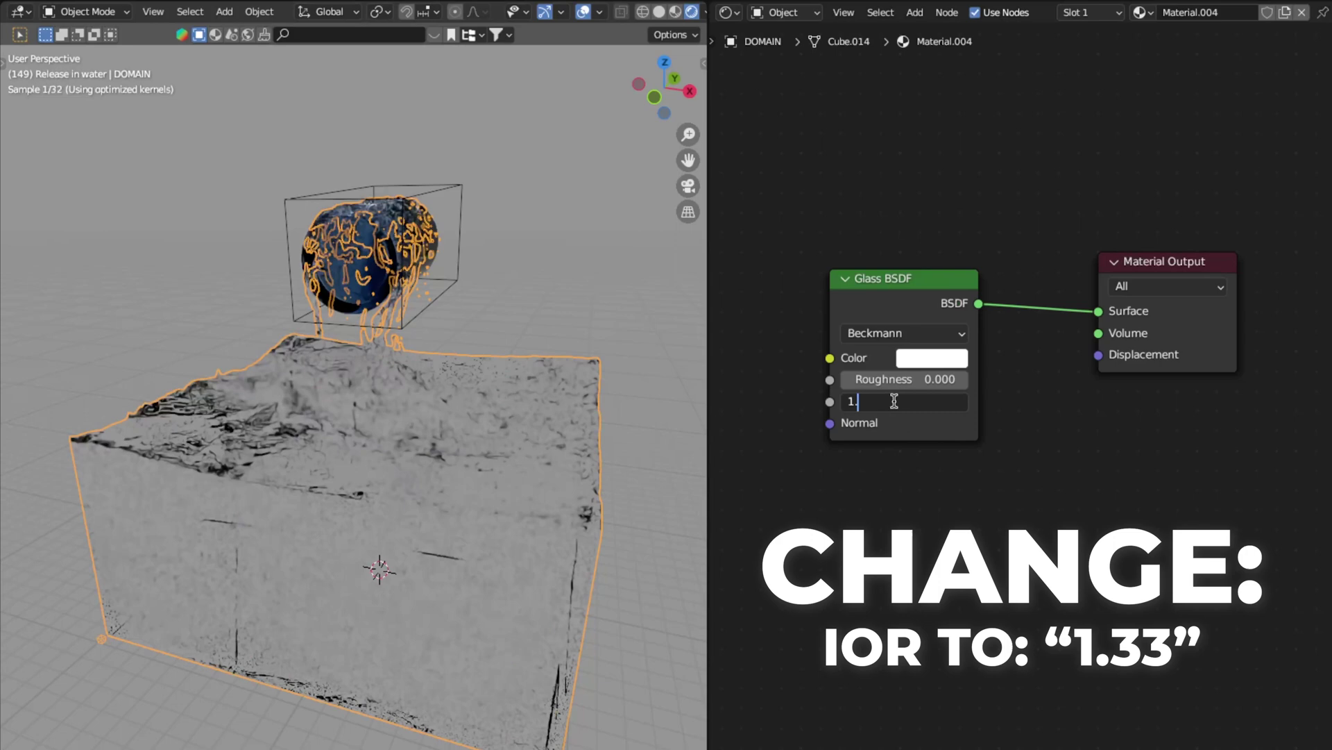
{"action": "type", "text": "33"}
{"action": "key", "text": "Return"}
{"action": "double_click", "coordinate": [892, 379]}
{"action": "type", "text": "0"}
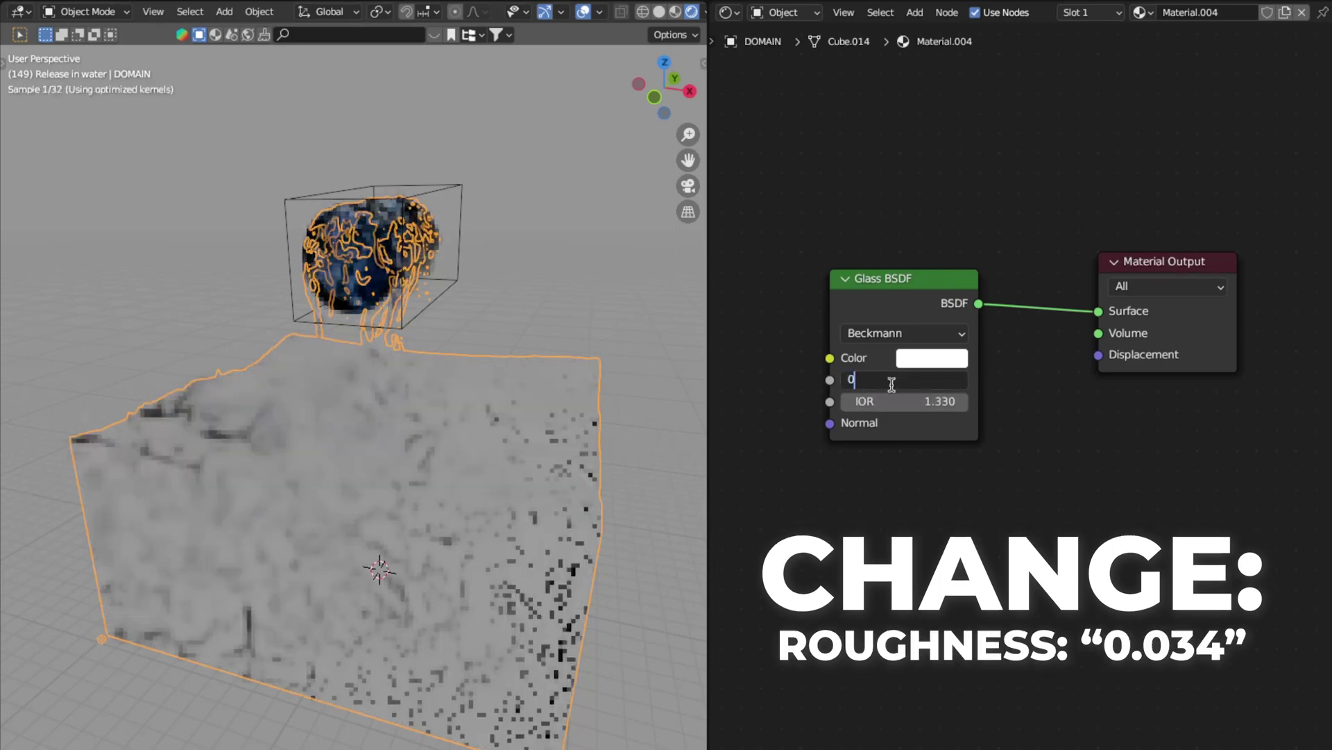
{"action": "type", "text": ".034"}
{"action": "key", "text": "Return"}
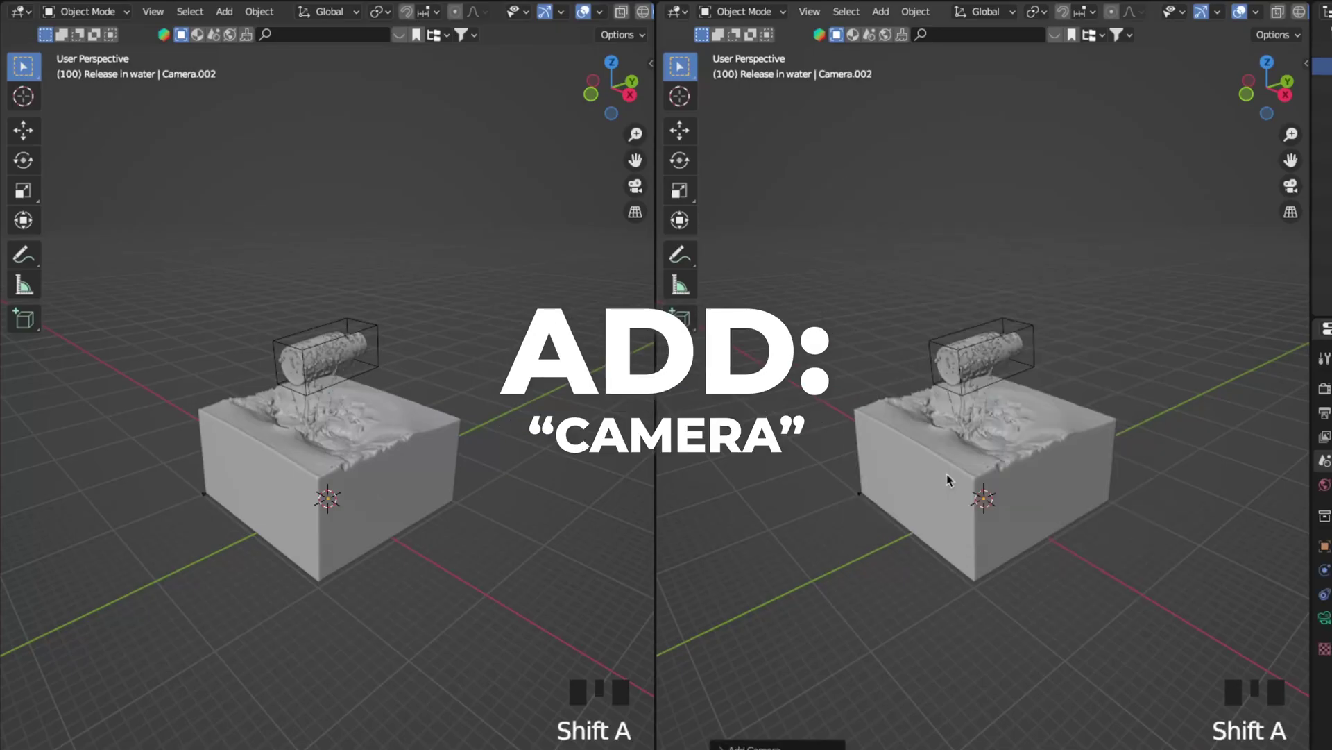
Step: Snap the camera to the current view and set its focal length to 100 mm
{"action": "left_click_drag", "start_coordinate": [1291, 134], "coordinate": [1291, 104]}
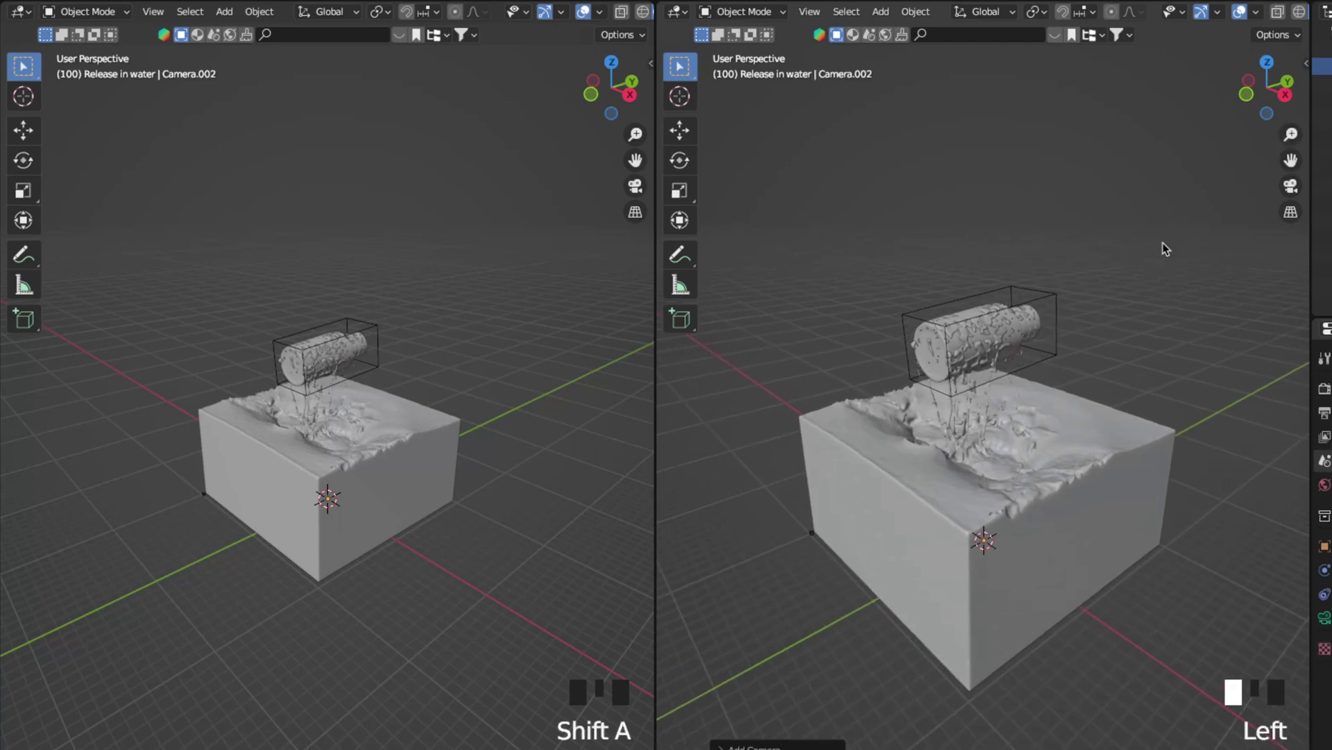
{"action": "key", "text": "ctrl+alt+KP_0"}
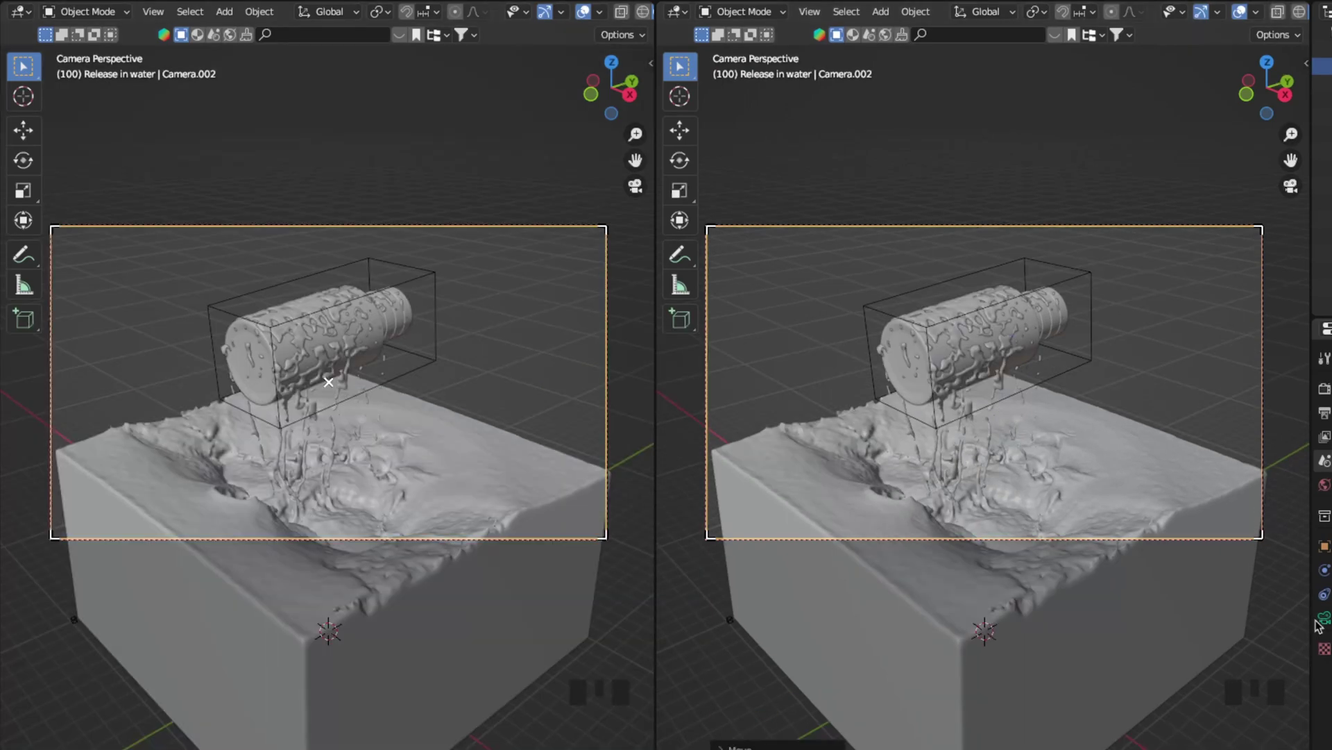
{"action": "left_click", "coordinate": [1324, 617]}
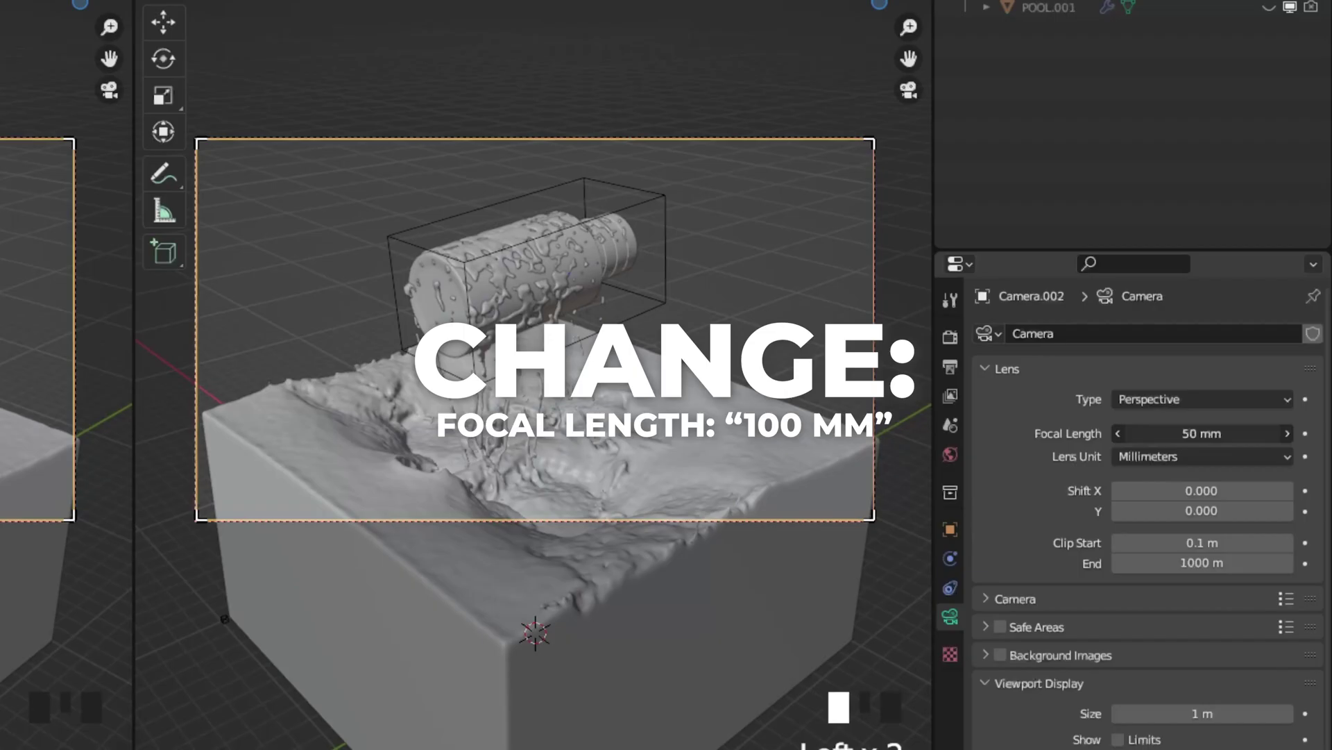
{"action": "left_click", "coordinate": [1181, 427]}
{"action": "key", "text": "BackSpace"}
{"action": "type", "text": "100"}
{"action": "key", "text": "Return"}
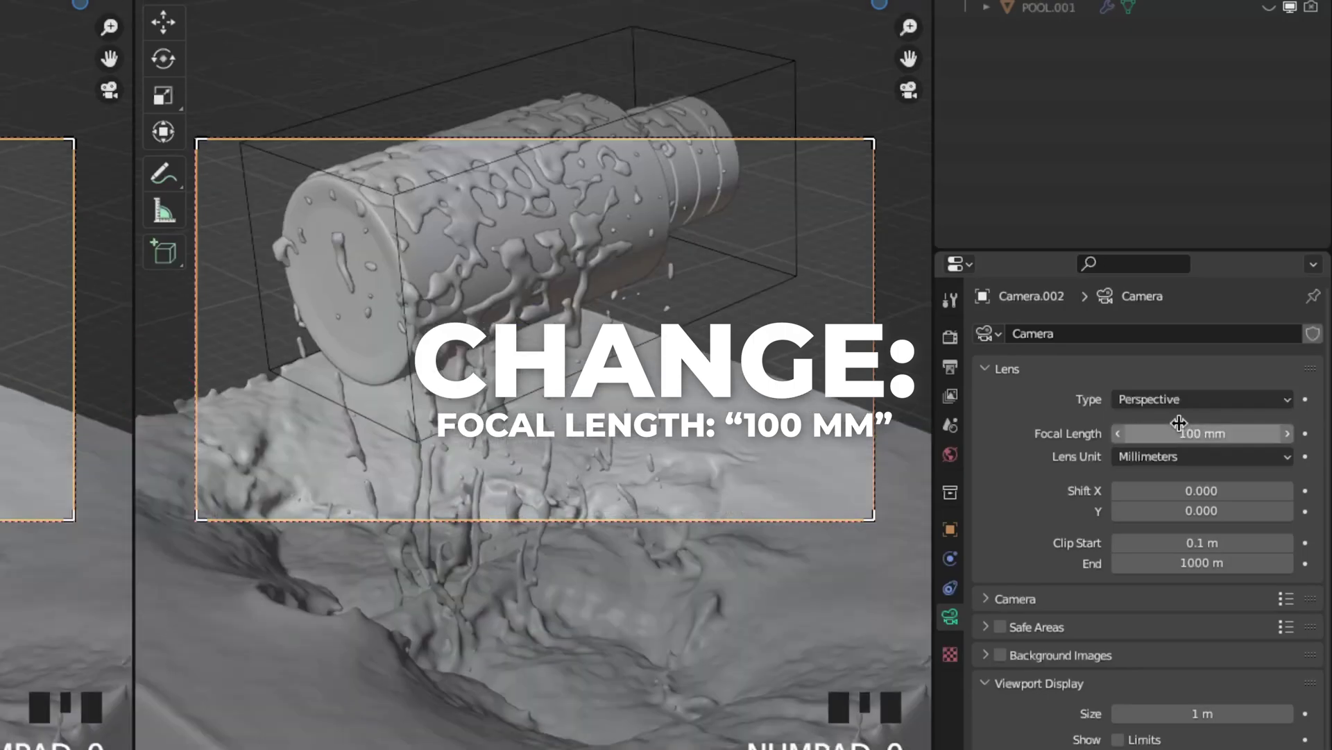
Step: Pull the camera back along its local Z axis and set Passepartout to 1
{"action": "key", "text": "g"}
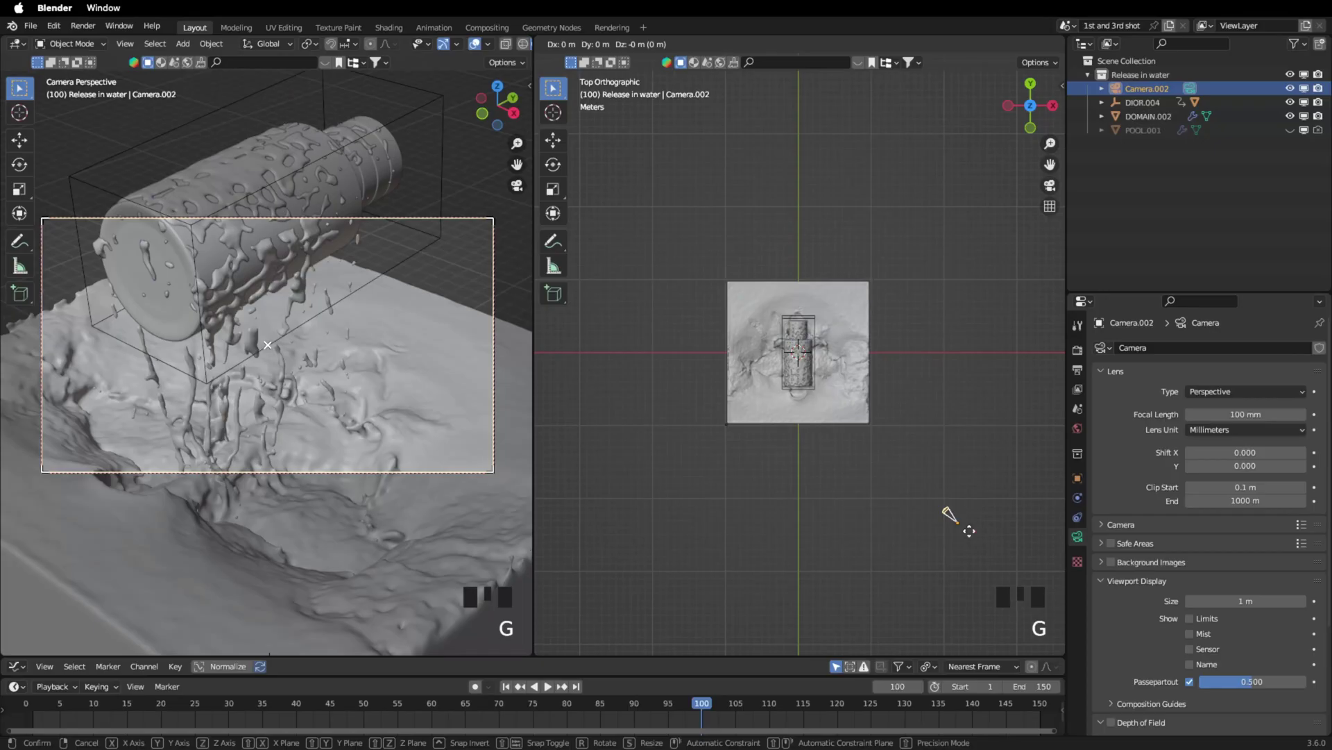
{"action": "key", "text": "z"}
{"action": "key", "text": "z"}
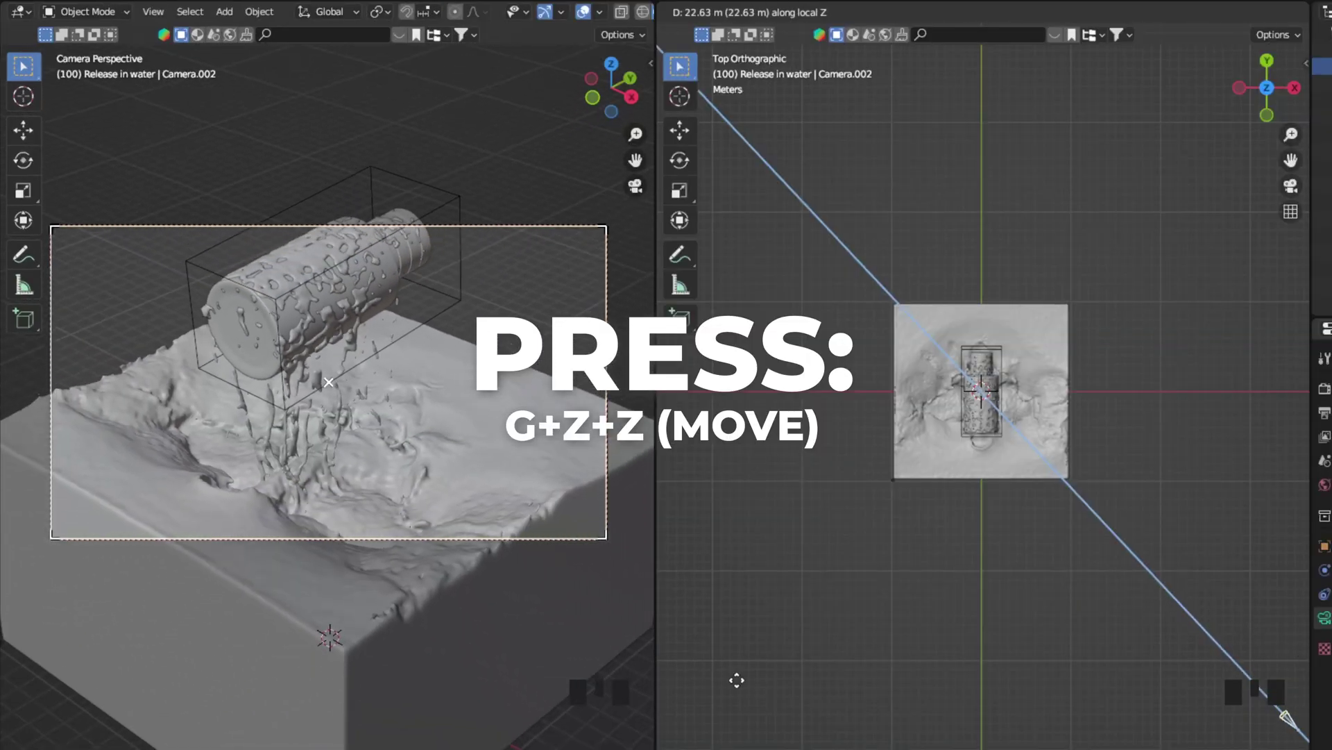
{"action": "key", "text": "g"}
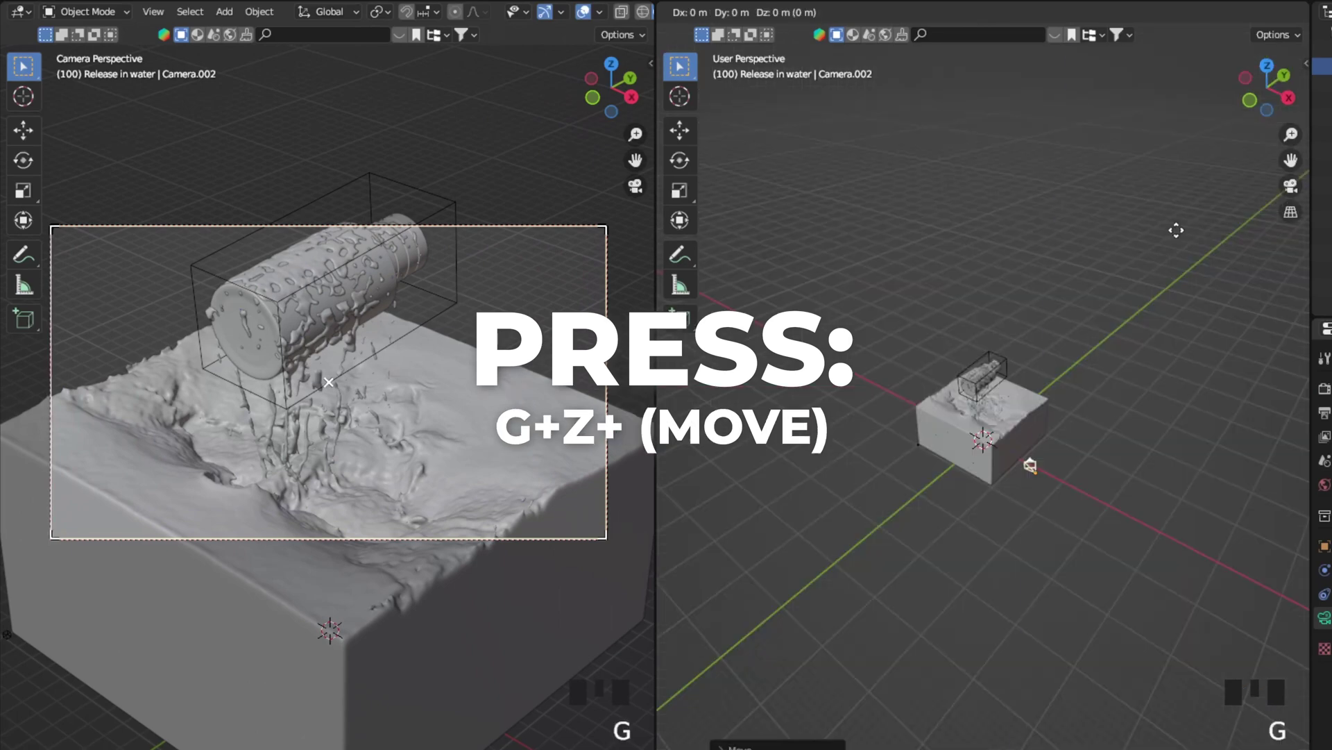
{"action": "key", "text": "z"}
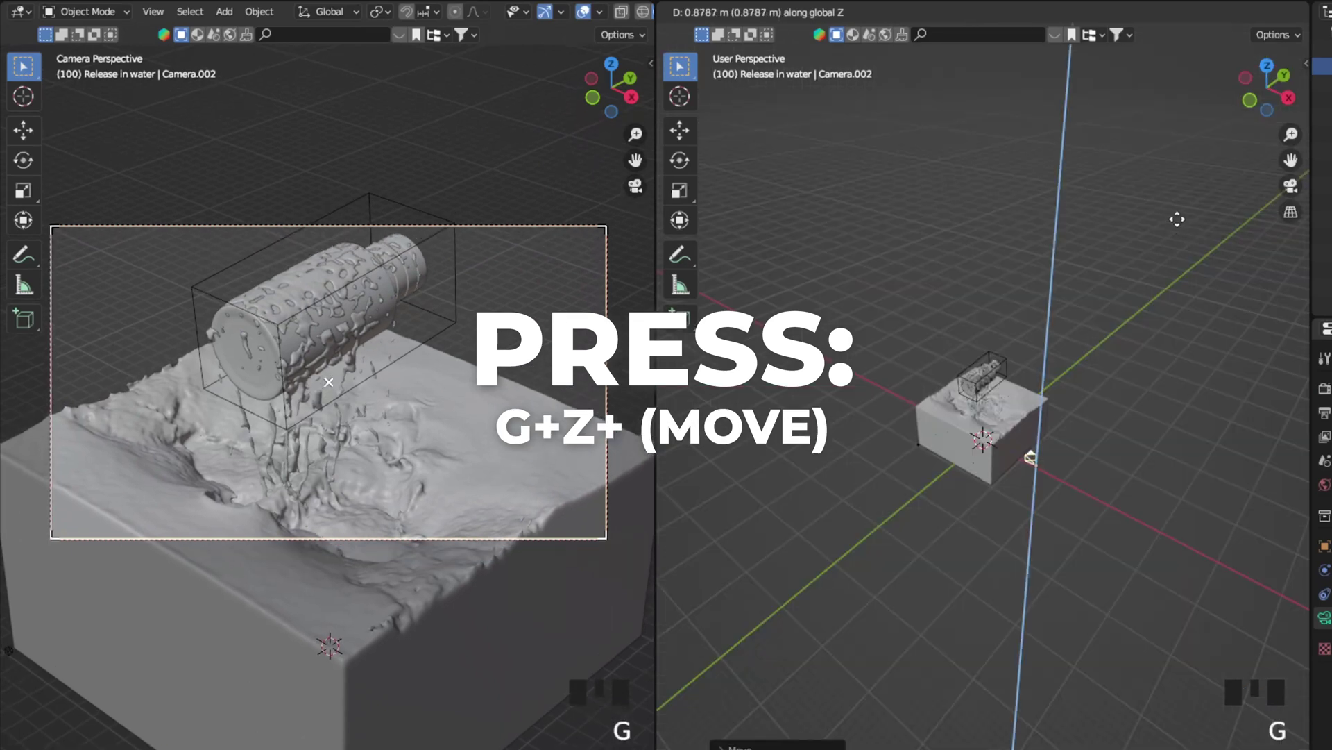
{"action": "key", "text": "z"}
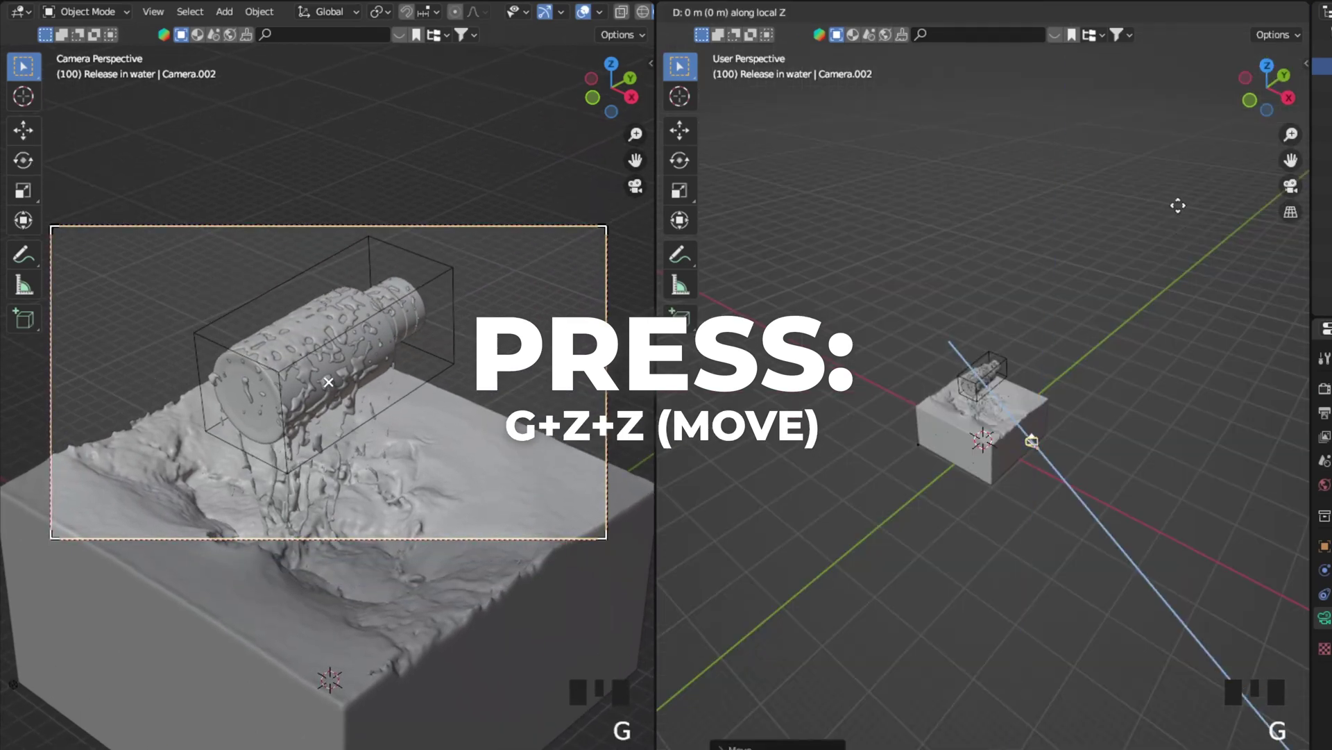
{"action": "left_click", "coordinate": [1198, 238]}
{"action": "double_click", "coordinate": [1193, 459]}
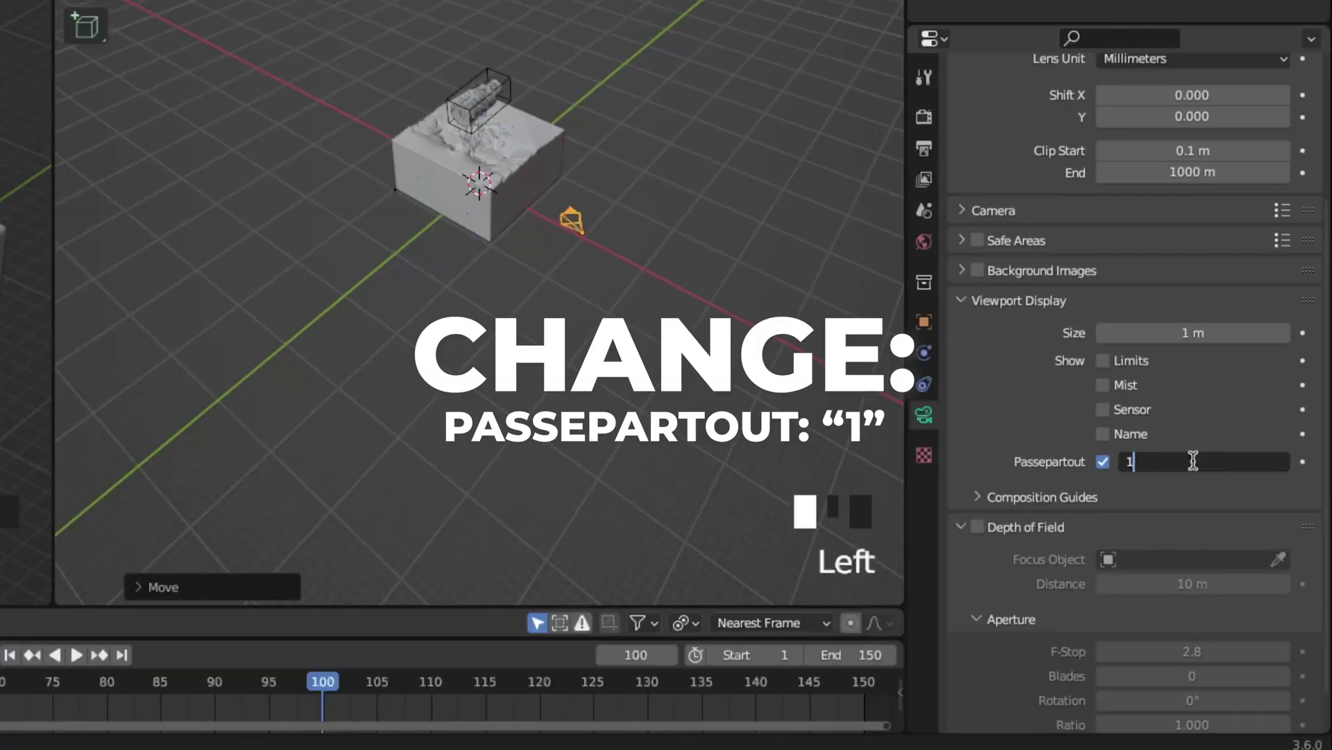
{"action": "key", "text": "Return"}
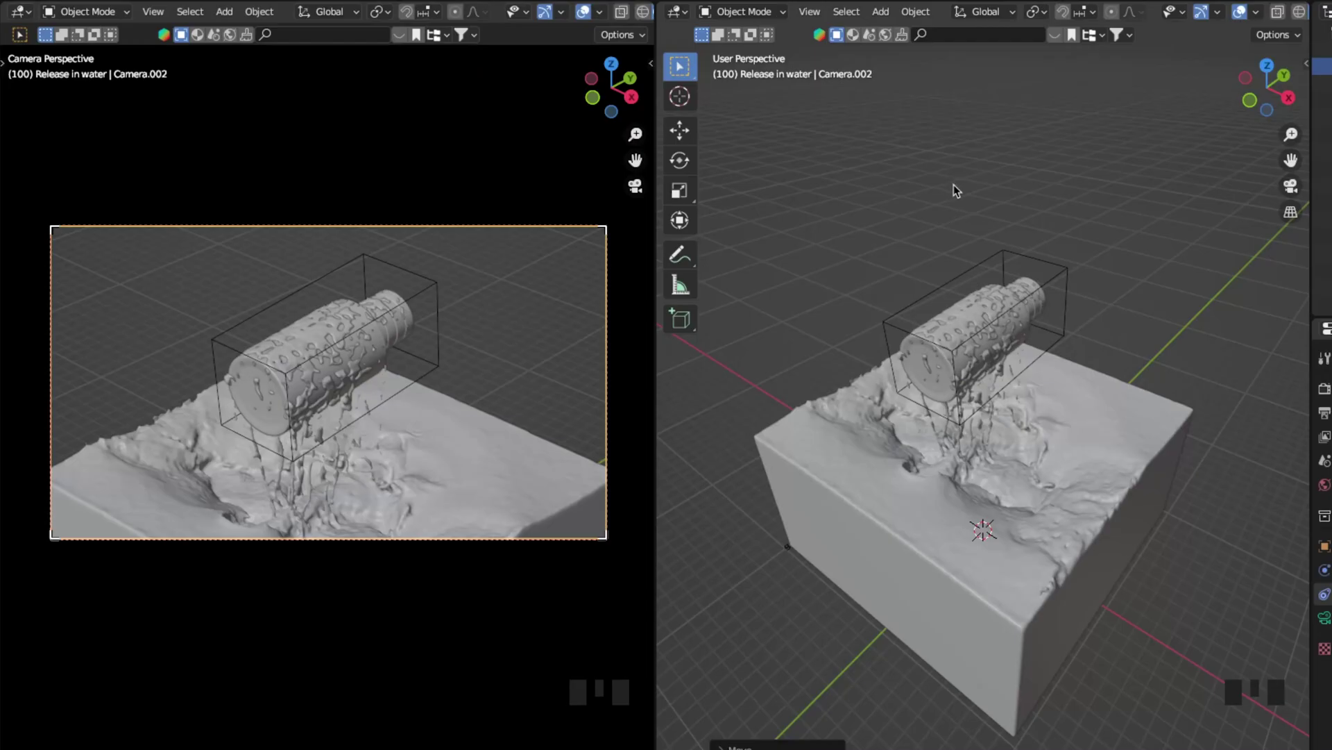
Step: Add a Plain Axes empty and raise it above the bottle
{"action": "left_click", "coordinate": [954, 185]}
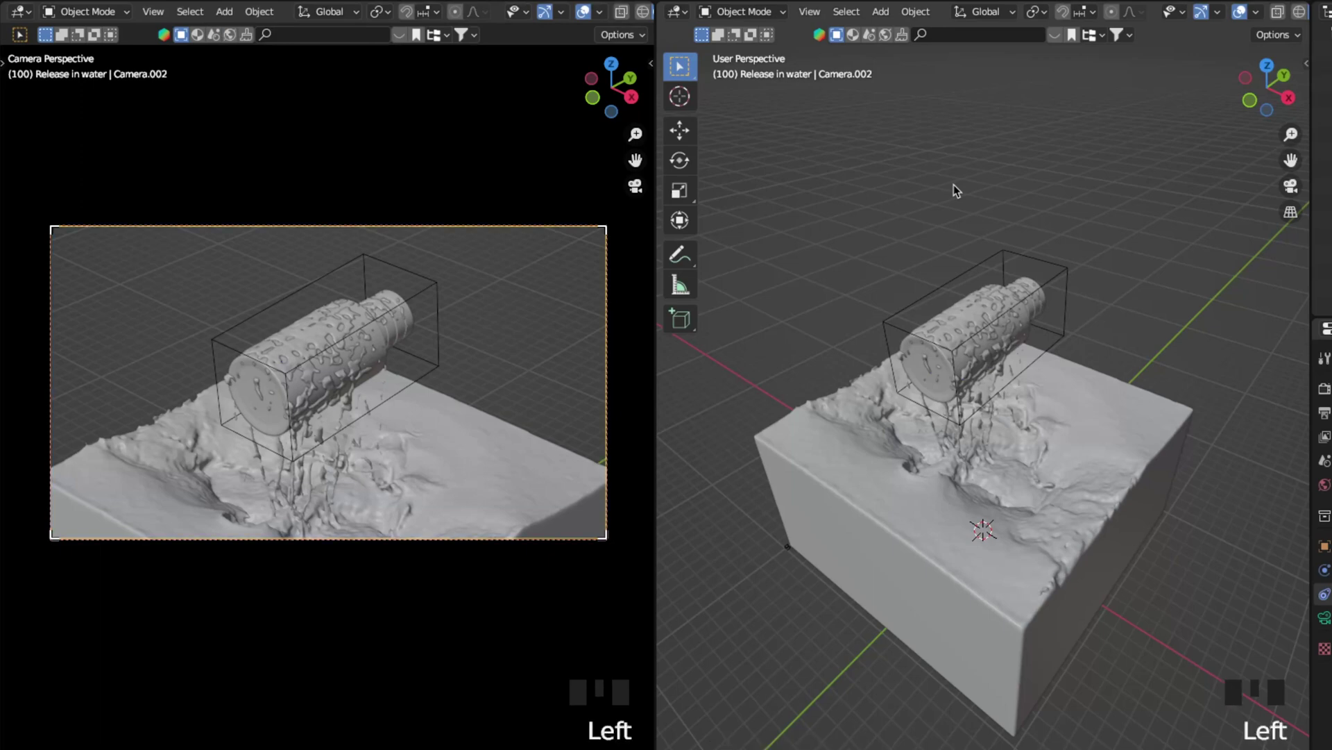
{"action": "key", "text": "shift+a"}
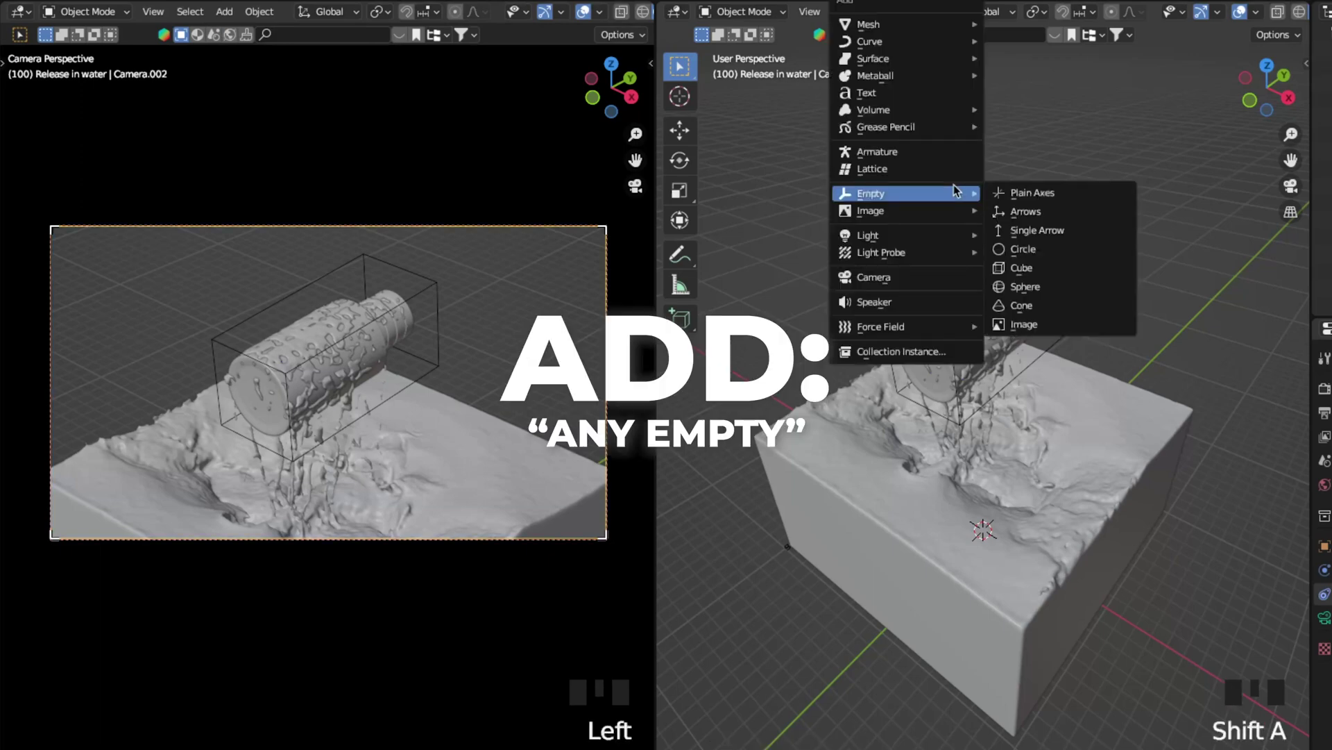
{"action": "left_click", "coordinate": [1075, 200]}
{"action": "key", "text": "g"}
{"action": "key", "text": "z"}
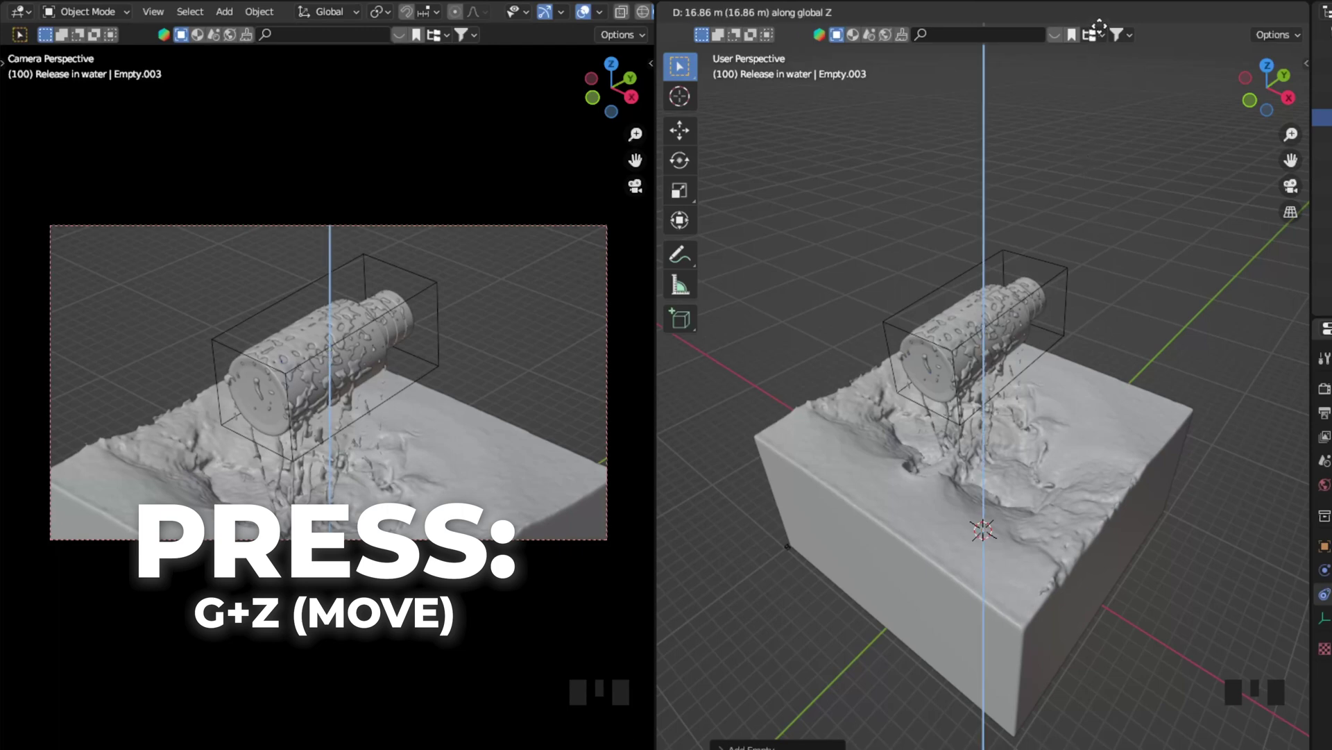
{"action": "left_click", "coordinate": [1118, 287]}
{"action": "key", "text": "s"}
{"action": "key", "text": "s"}
Step: Give Camera.002 a Track To constraint targeting Empty.003
{"action": "left_click", "coordinate": [1024, 115]}
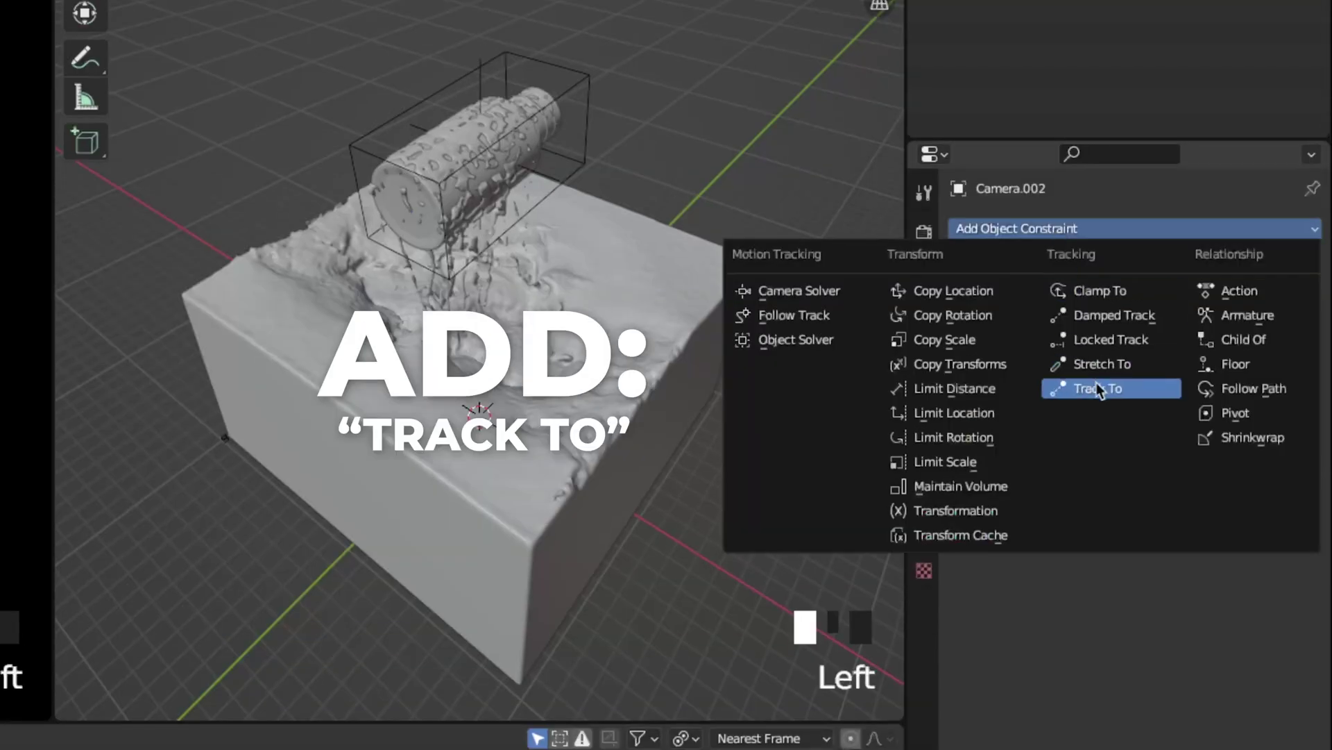
{"action": "left_click", "coordinate": [1096, 383]}
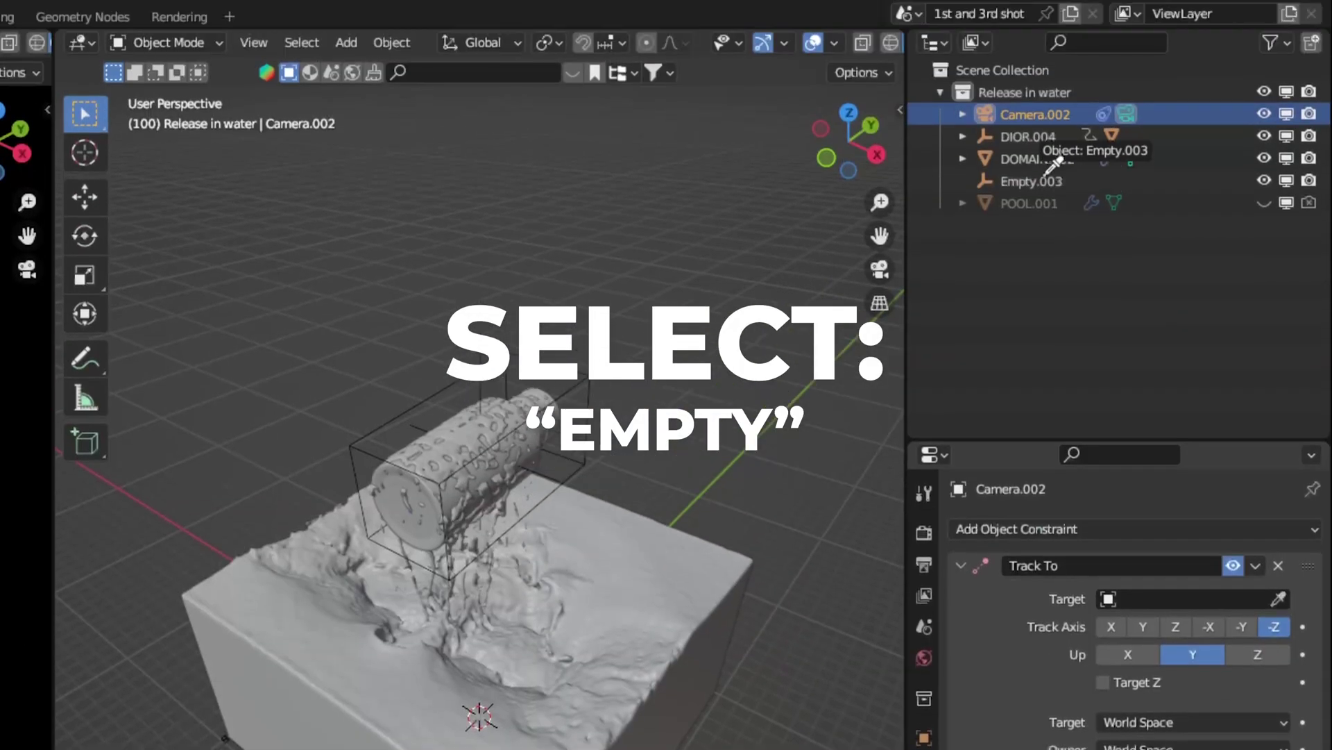
{"action": "left_click", "coordinate": [1034, 7]}
{"action": "key", "text": "g"}
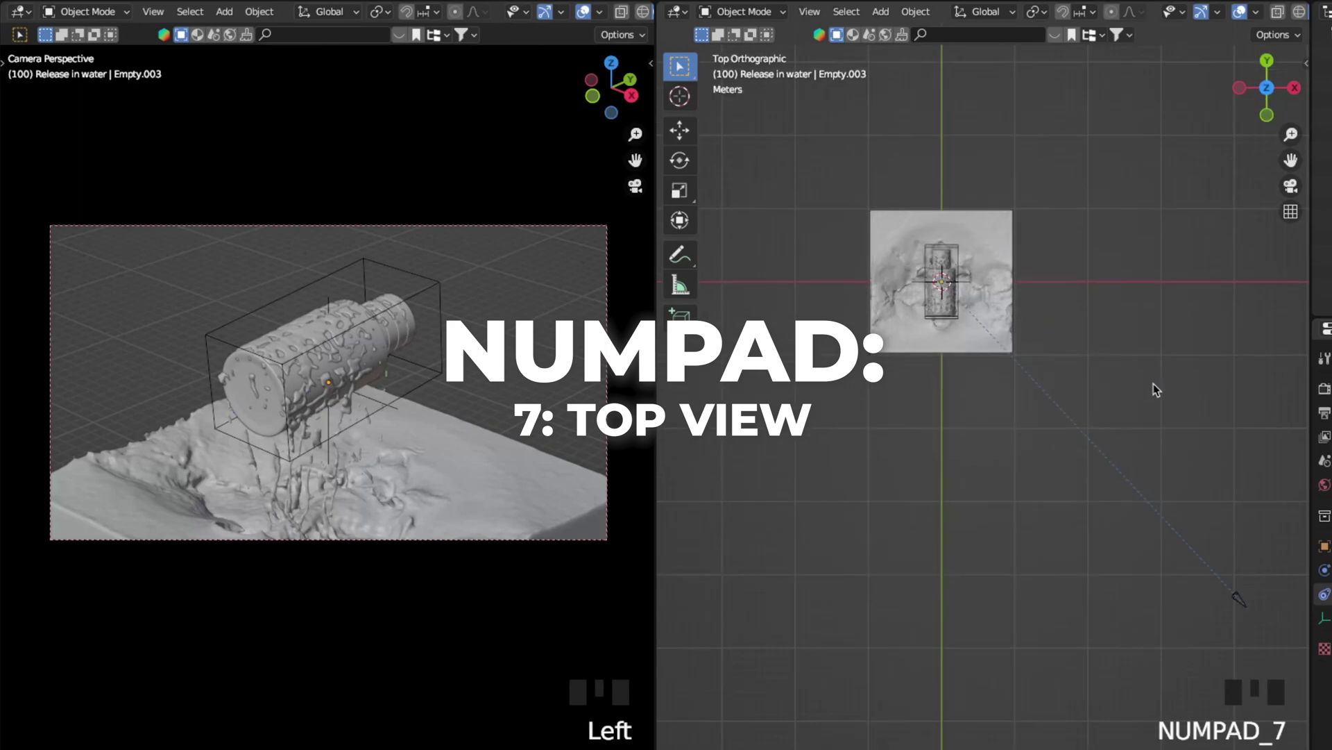
Step: Keyframe the camera location at frame 1, then move it and keyframe again at frame 150
{"action": "double_click", "coordinate": [1104, 675]}
{"action": "type", "text": "1"}
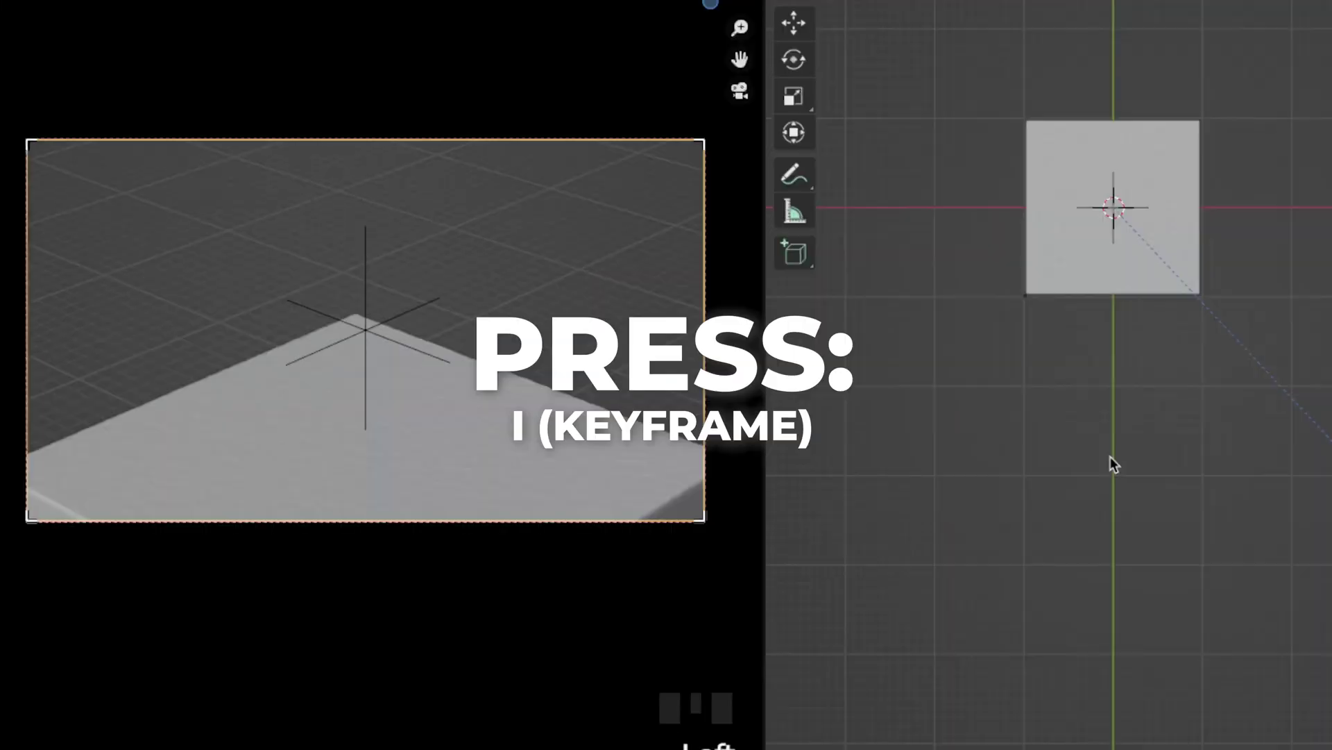
{"action": "key", "text": "i"}
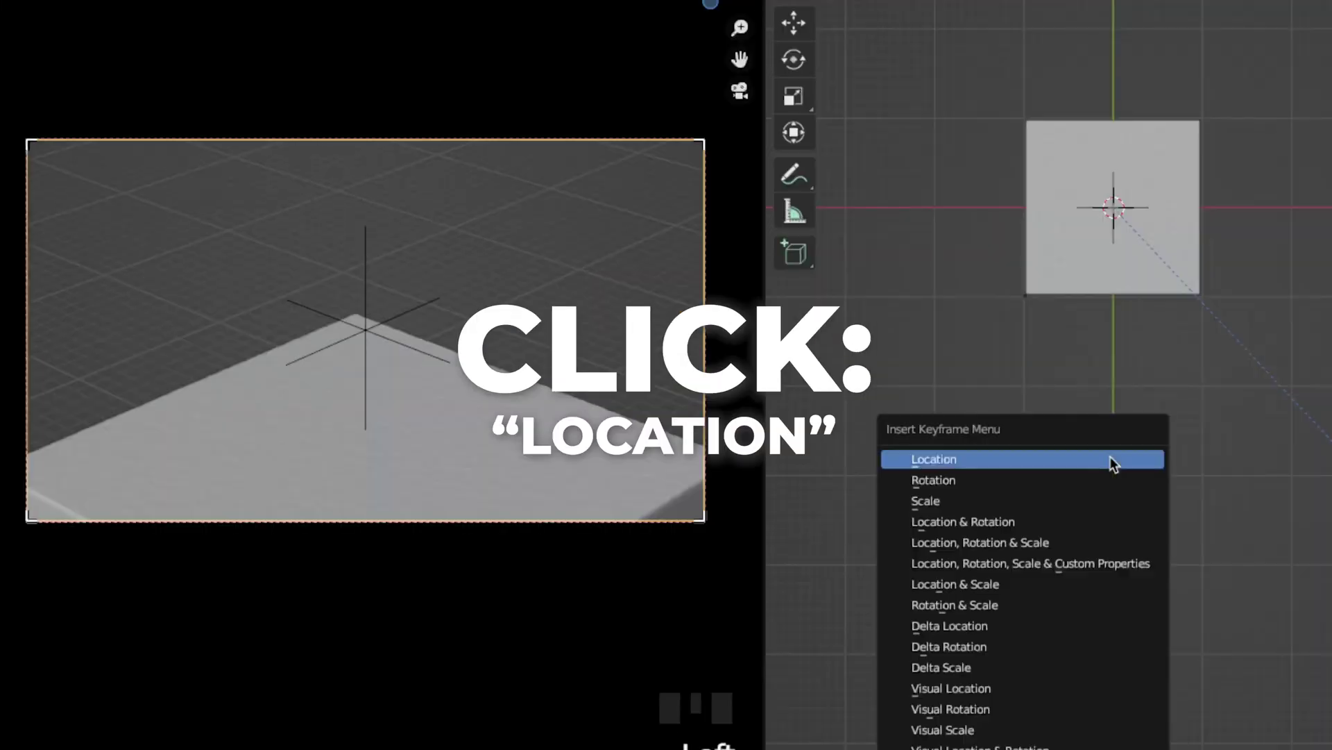
{"action": "left_click", "coordinate": [1110, 458]}
{"action": "key", "text": "shift+Right"}
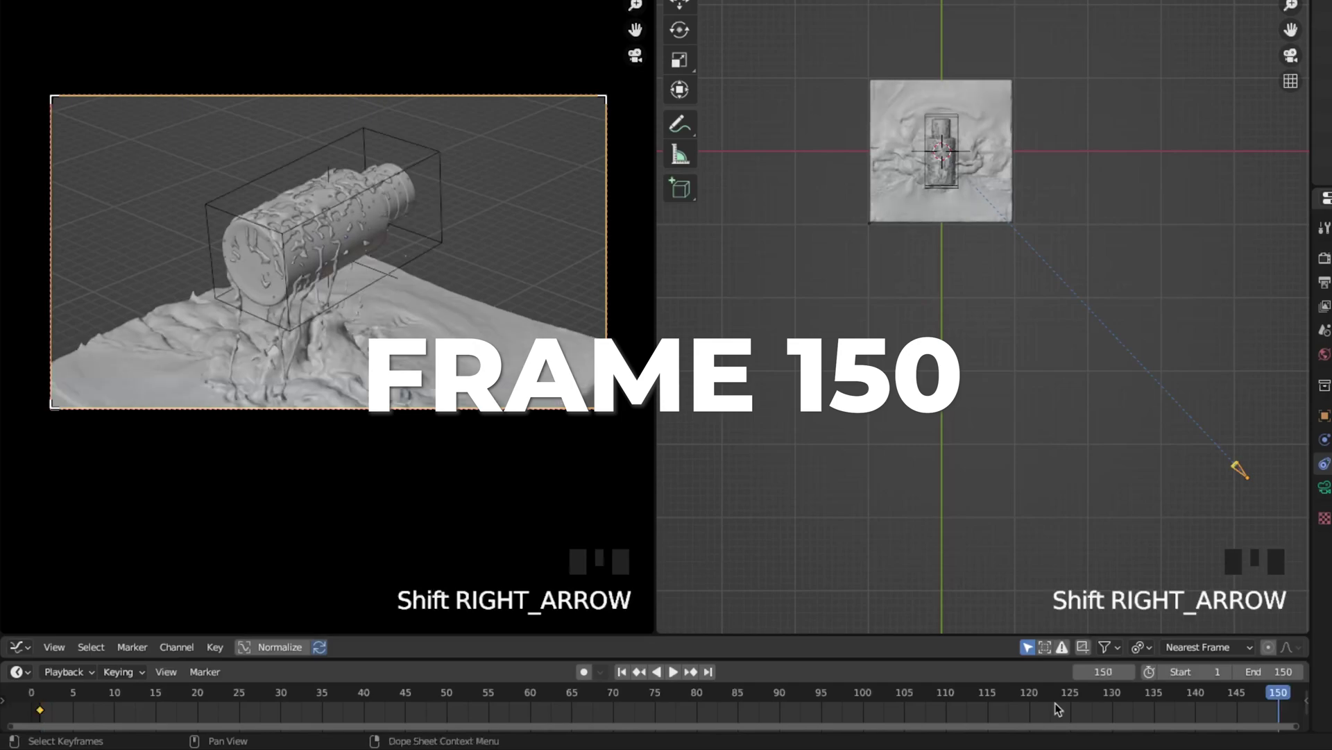
{"action": "key", "text": "g"}
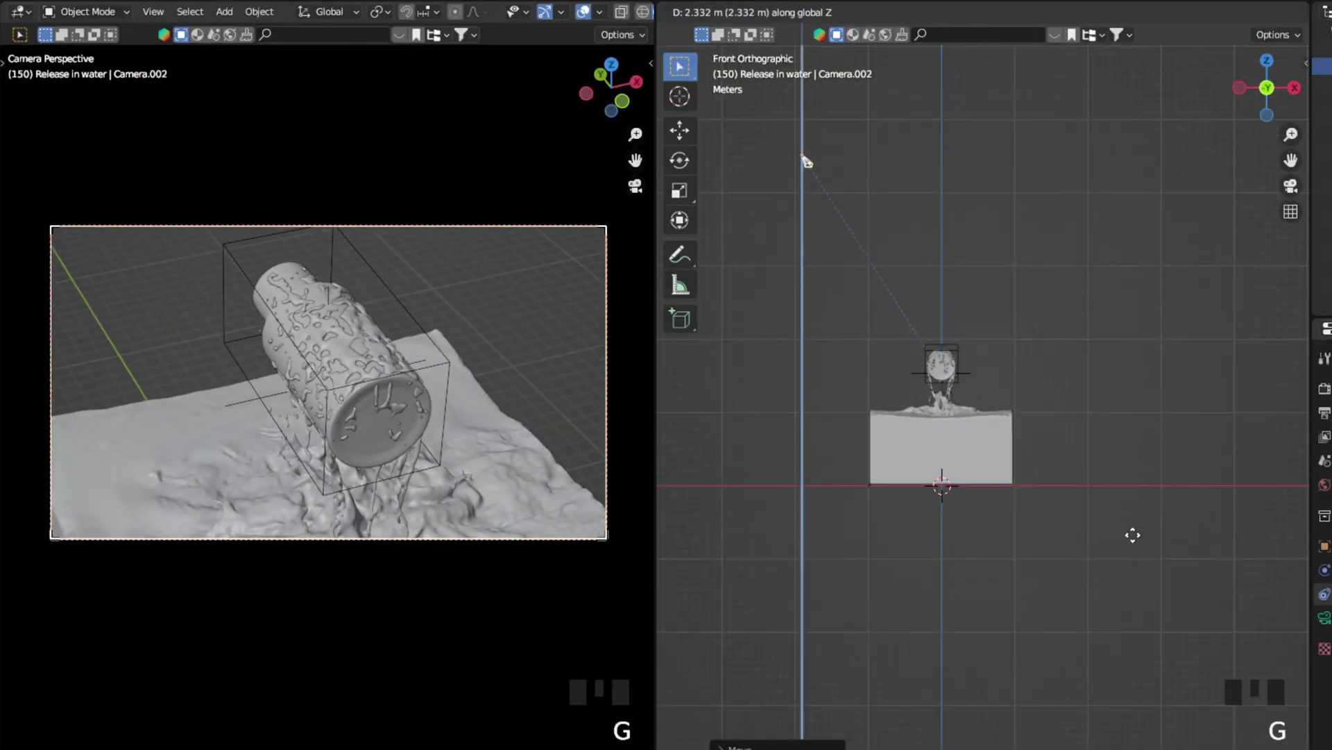
{"action": "key", "text": "i"}
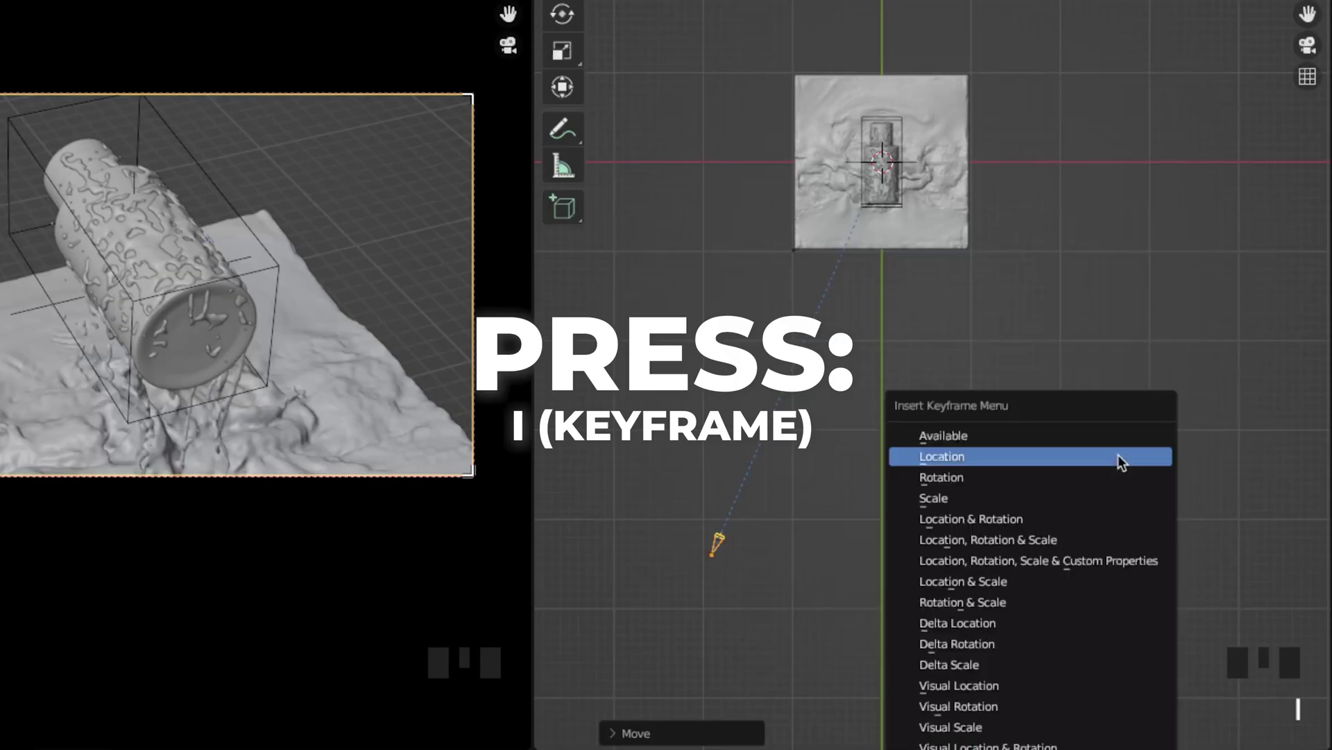
{"action": "left_click", "coordinate": [1118, 455]}
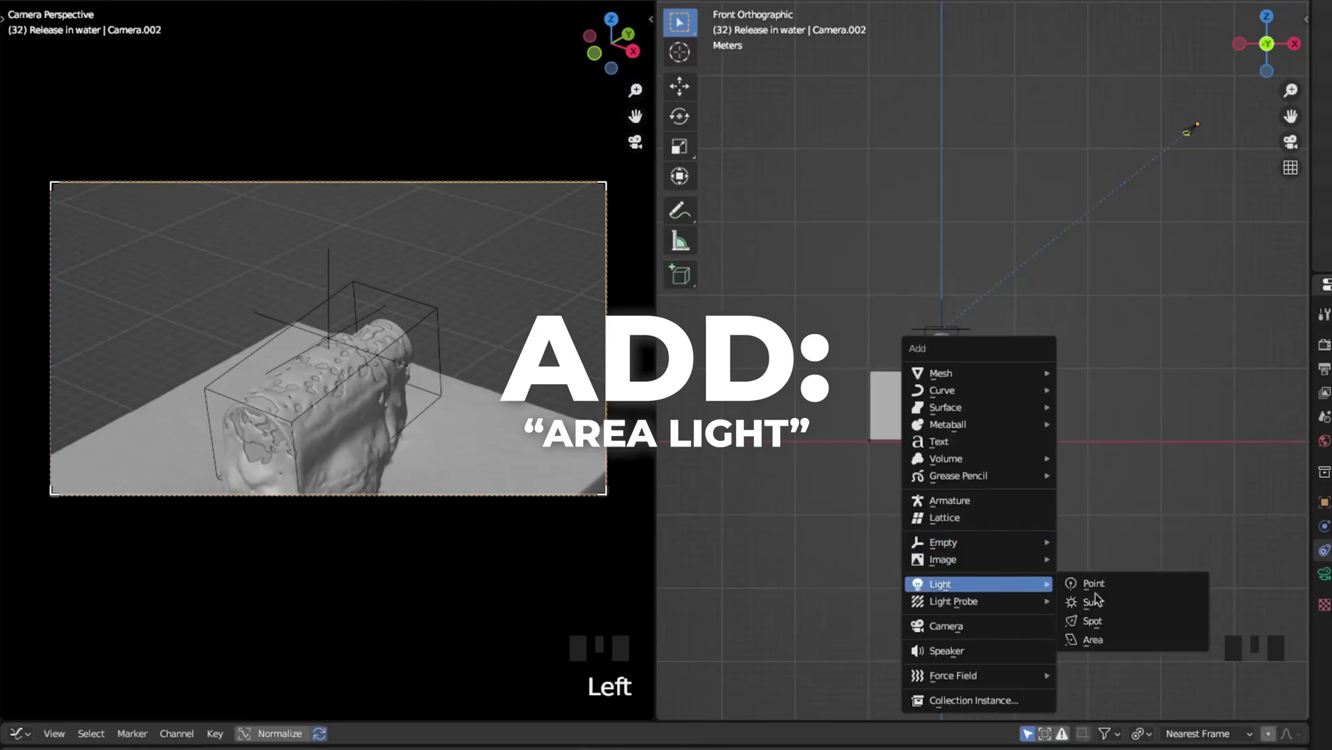
Step: Add an area light, scale it, and raise it high above the bottle
{"action": "left_click", "coordinate": [1100, 640]}
{"action": "key", "text": "s"}
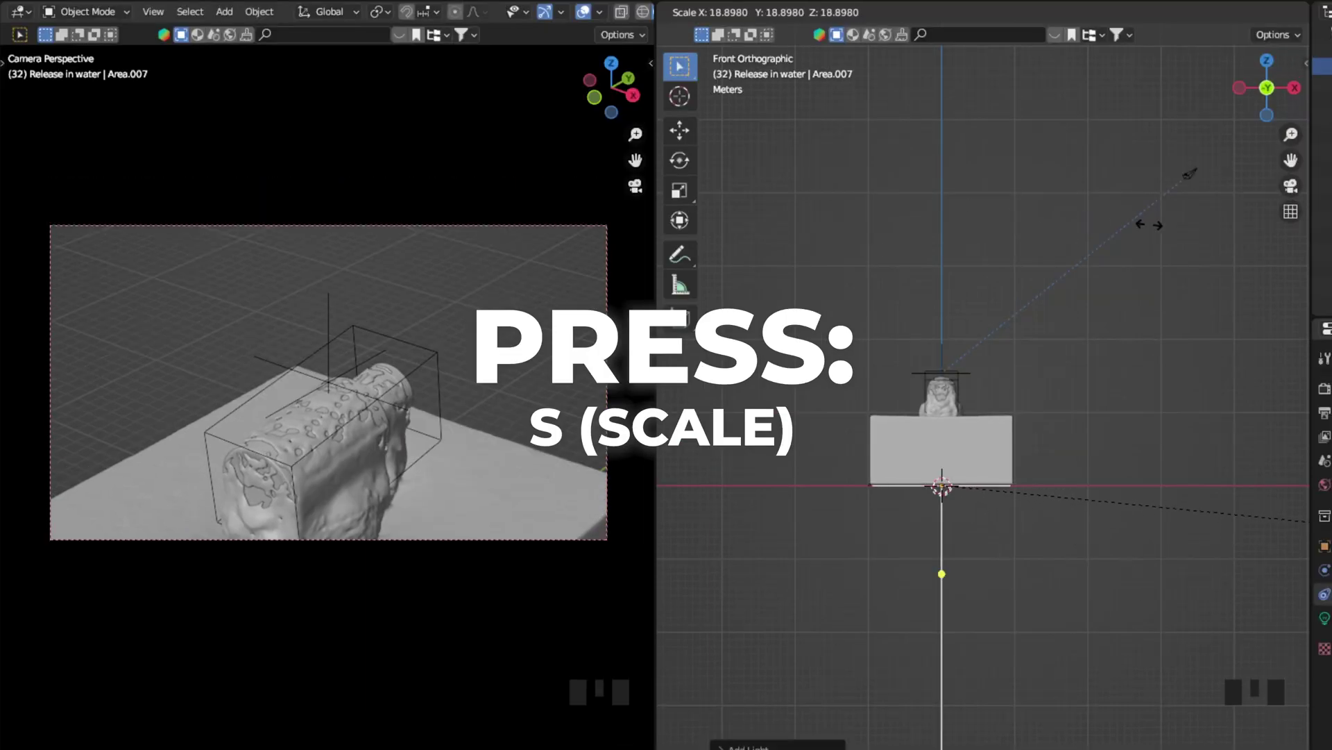
{"action": "left_click", "coordinate": [1148, 224]}
{"action": "key", "text": "g"}
{"action": "key", "text": "z"}
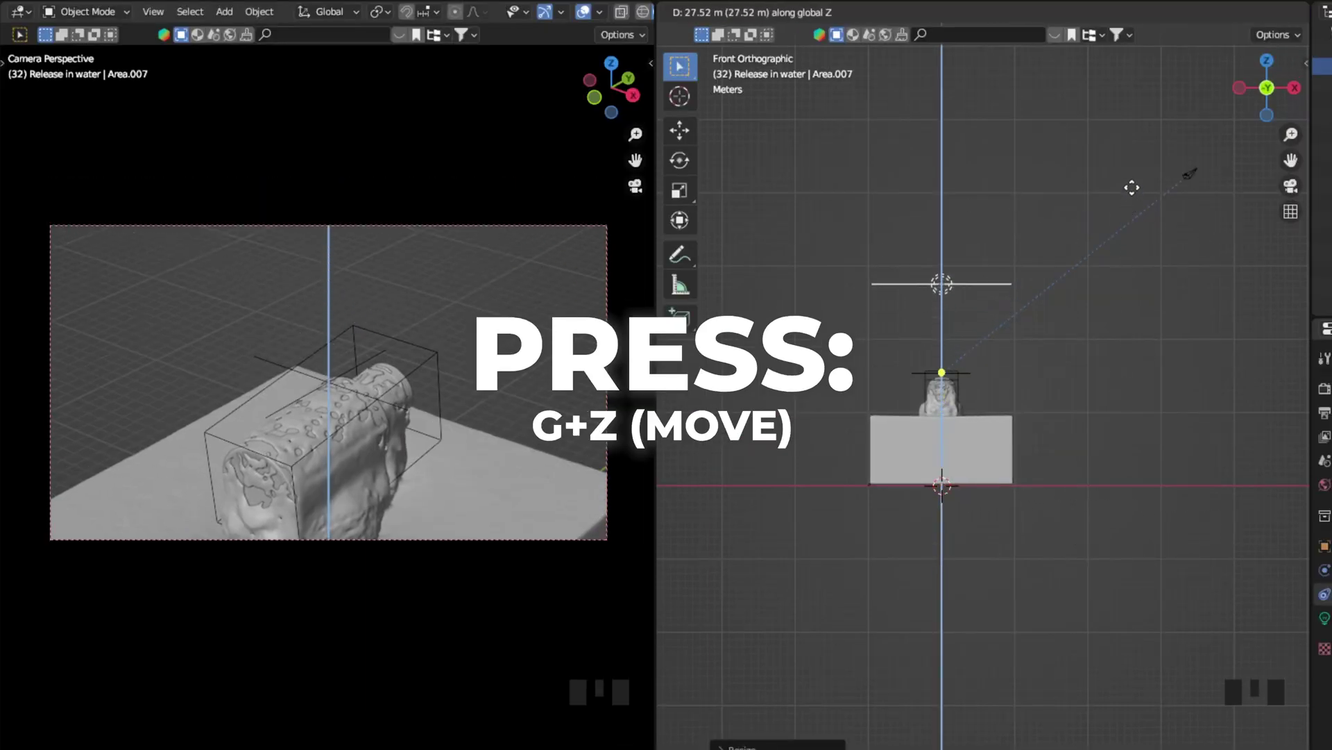
{"action": "left_click", "coordinate": [1132, 188]}
Step: Duplicate the area light twice, placing copies on opposite sides of the box
{"action": "key", "text": "shift+d"}
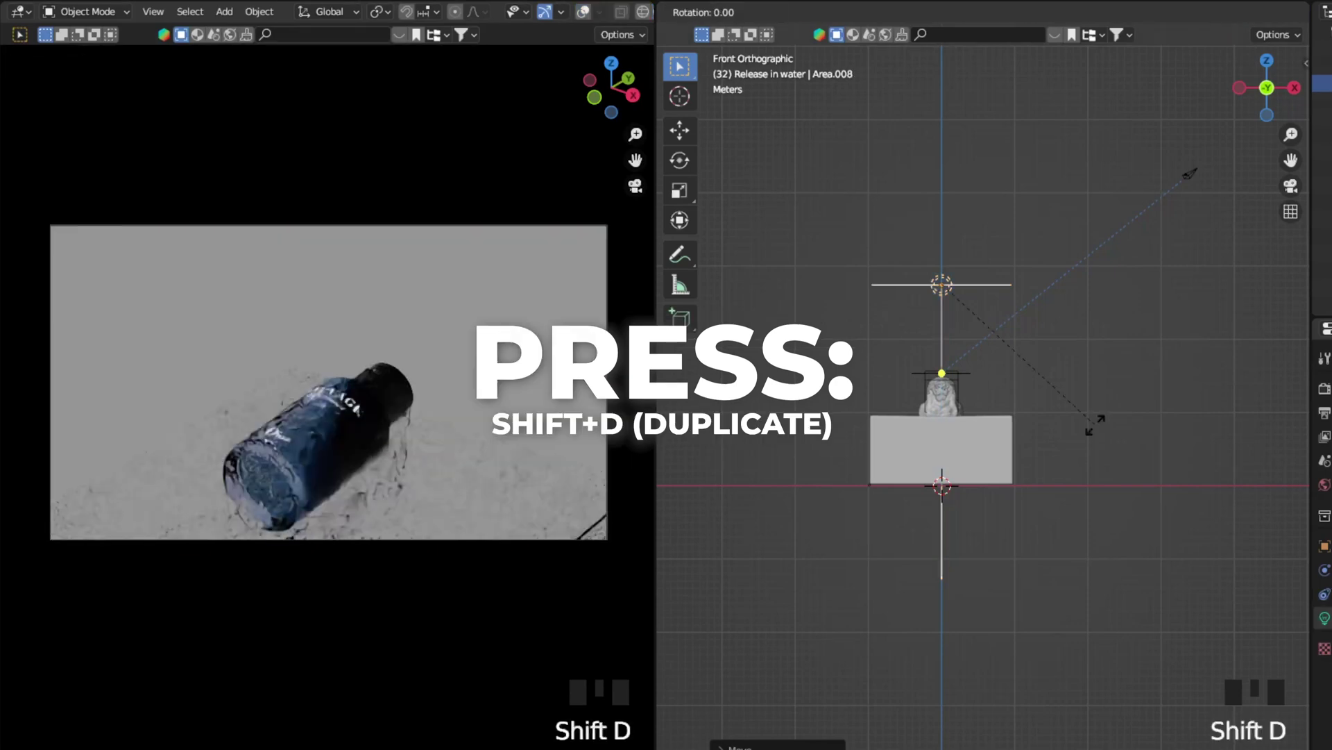
{"action": "key", "text": "g"}
{"action": "key", "text": "g"}
{"action": "key", "text": "KP_7"}
{"action": "left_click", "coordinate": [1041, 384]}
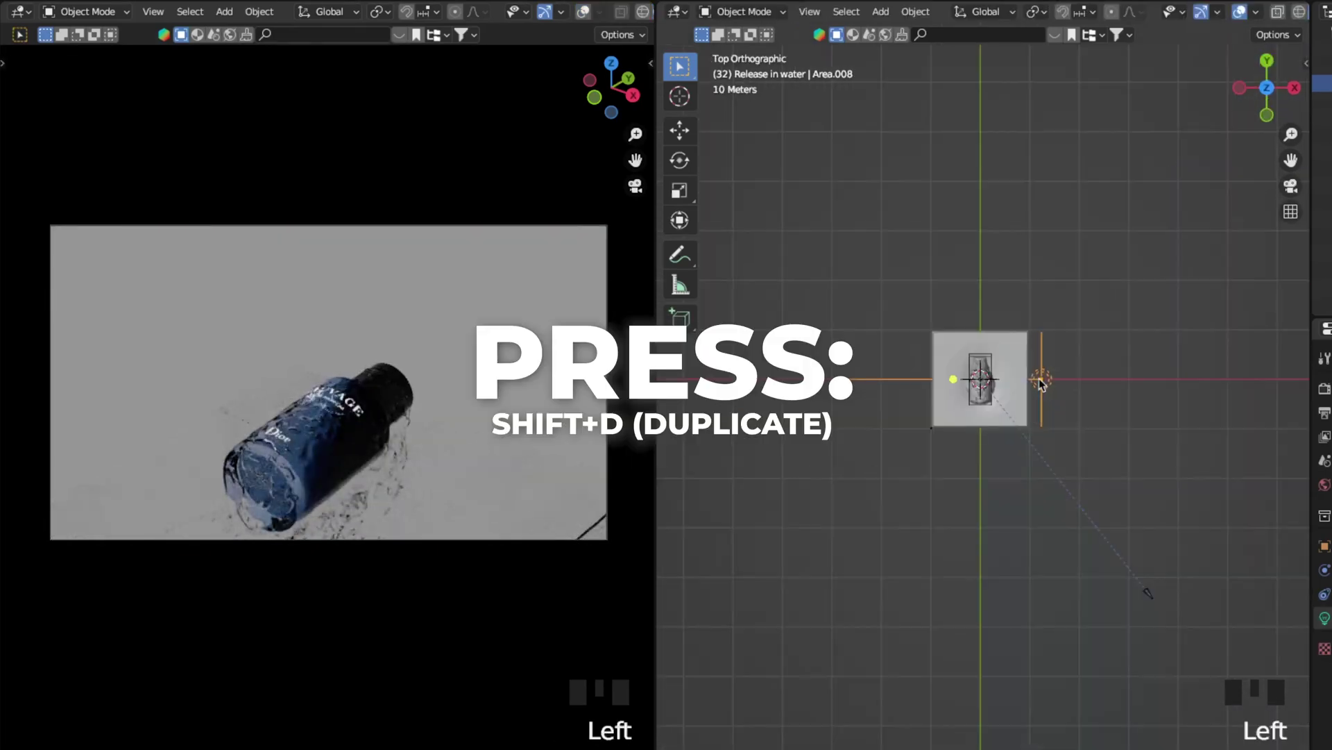
{"action": "key", "text": "shift+d"}
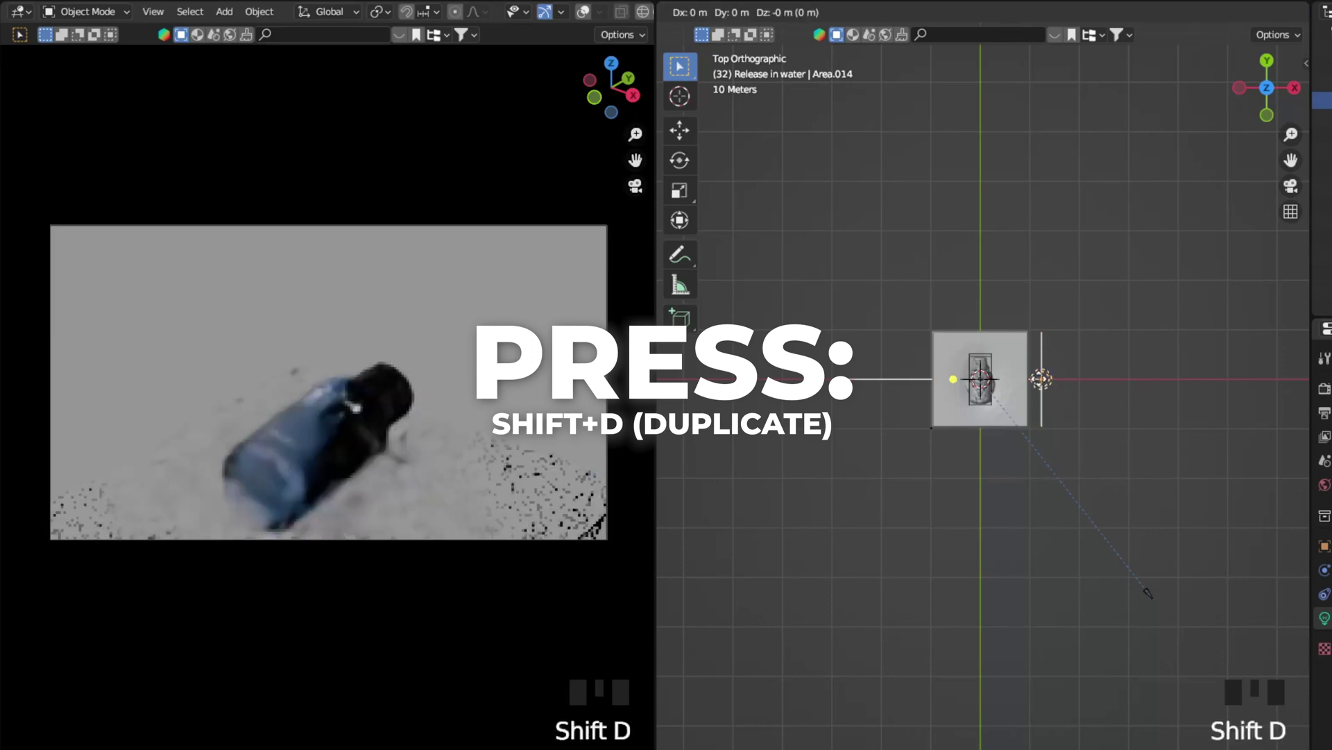
{"action": "key", "text": "g"}
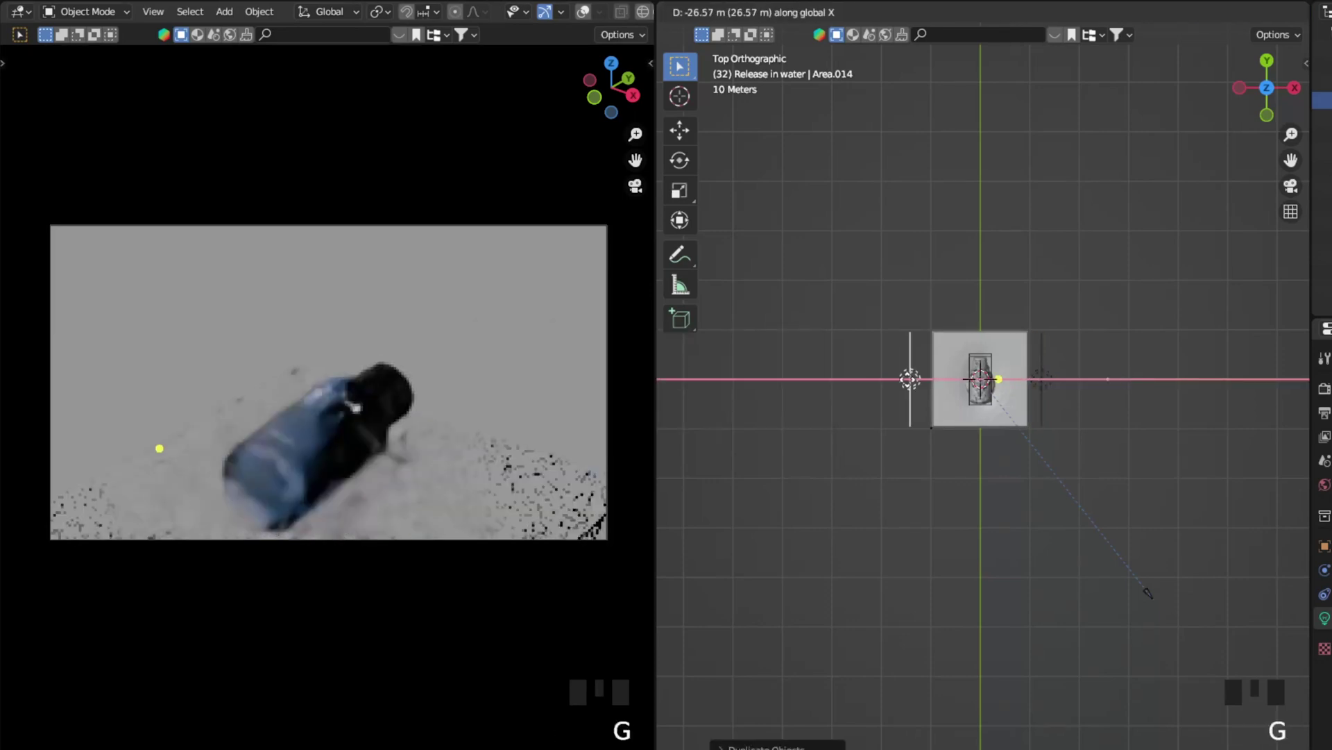
{"action": "left_click", "coordinate": [1166, 405]}
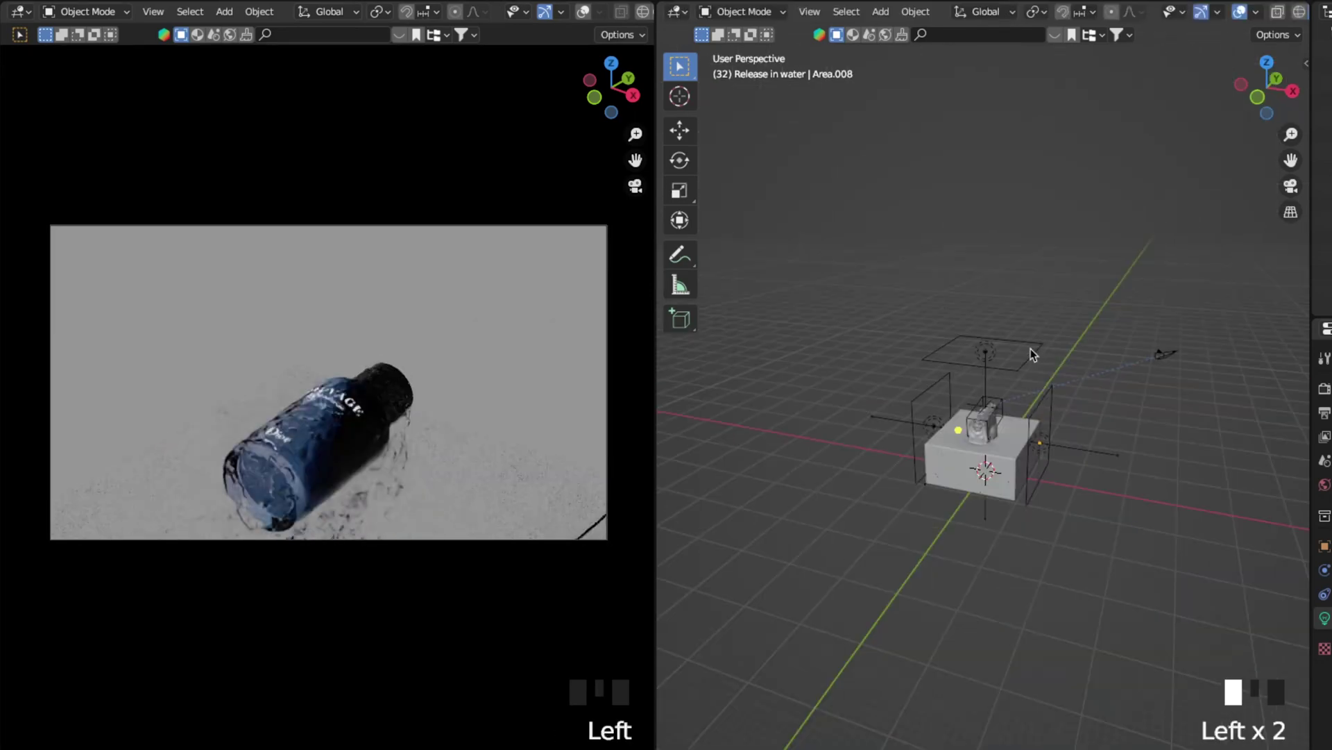
Step: Set the power of the top and side area lights, ending at 2000 W
{"action": "left_click", "coordinate": [985, 347]}
{"action": "left_click", "coordinate": [1329, 500]}
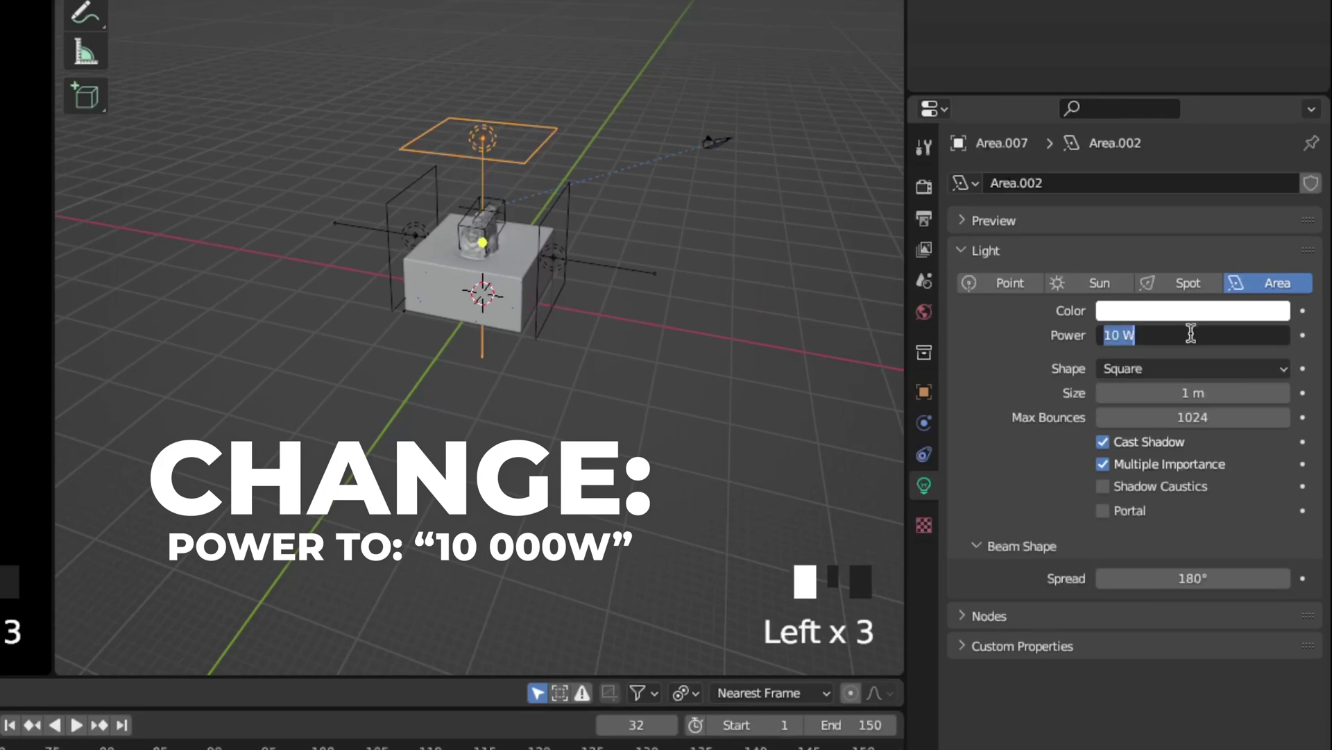
{"action": "type", "text": "00"}
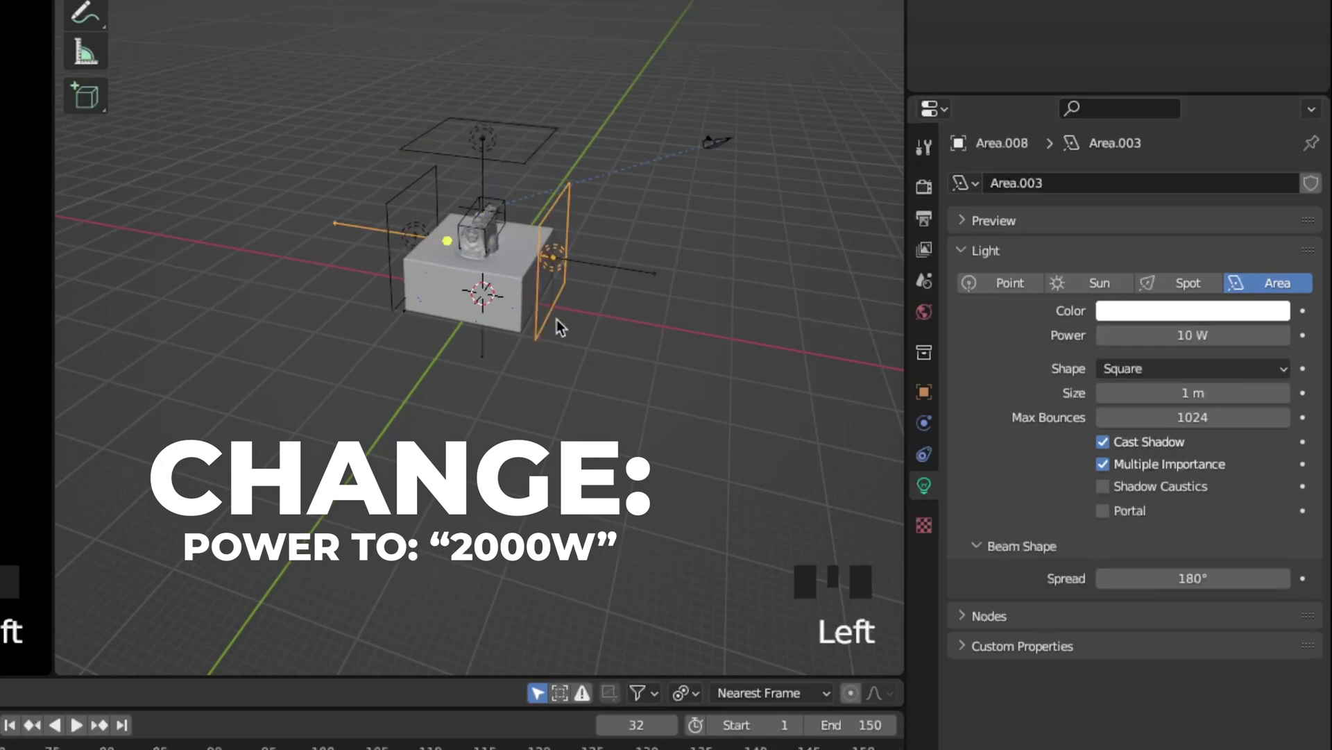
{"action": "left_click", "coordinate": [1212, 335]}
{"action": "type", "text": "200"}
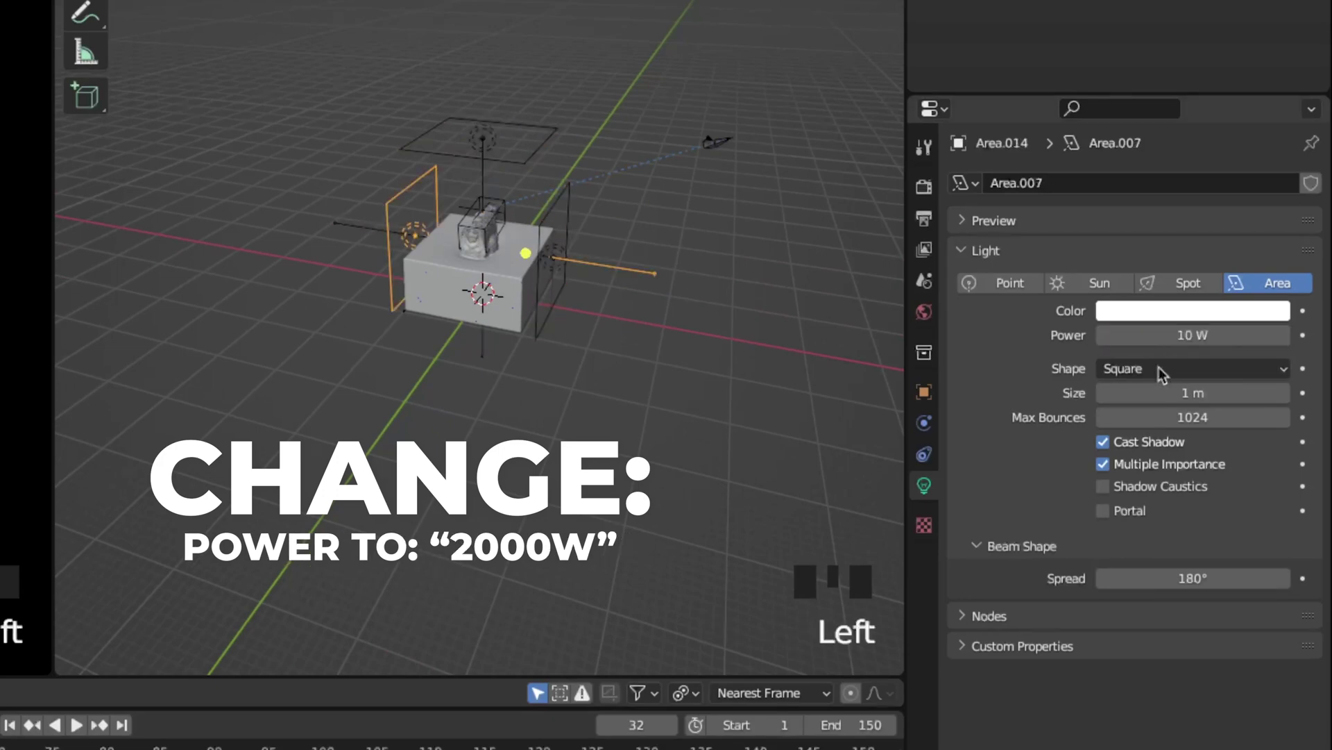
{"action": "left_click", "coordinate": [1122, 336]}
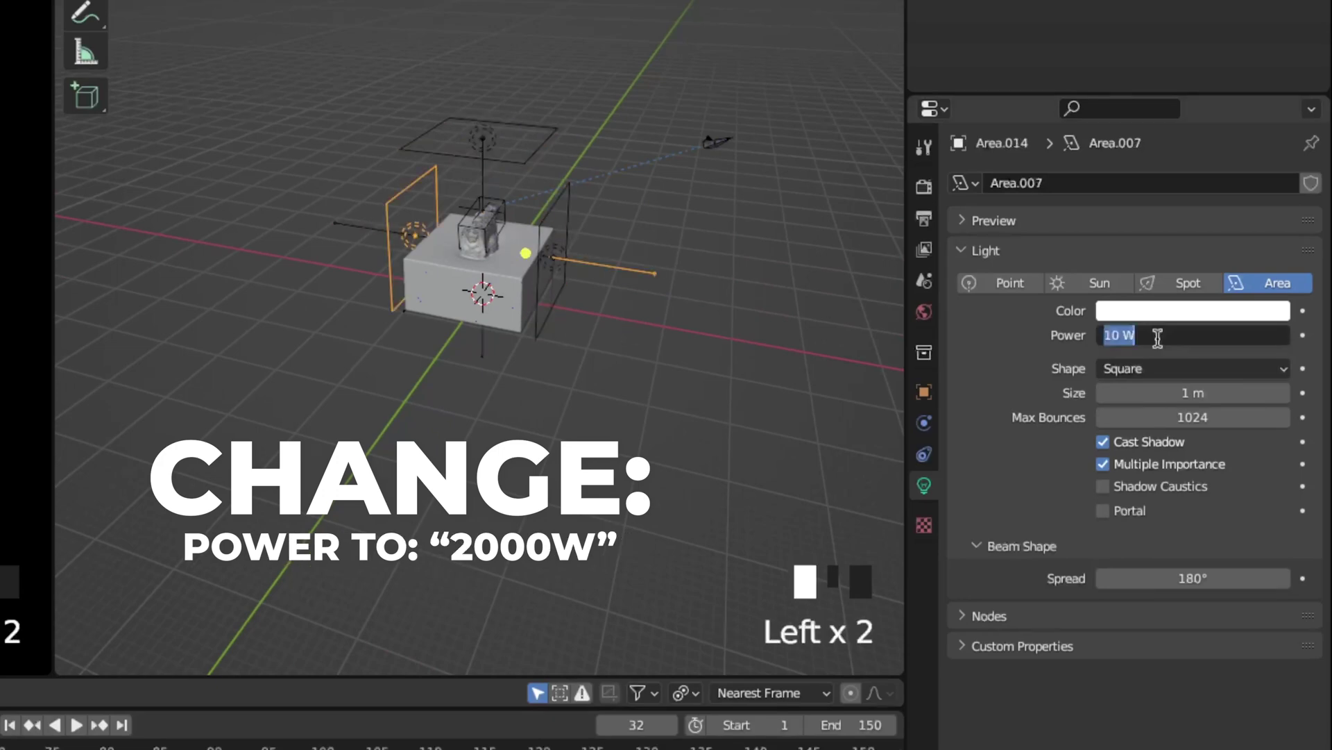
{"action": "type", "text": "2000"}
{"action": "key", "text": "Return"}
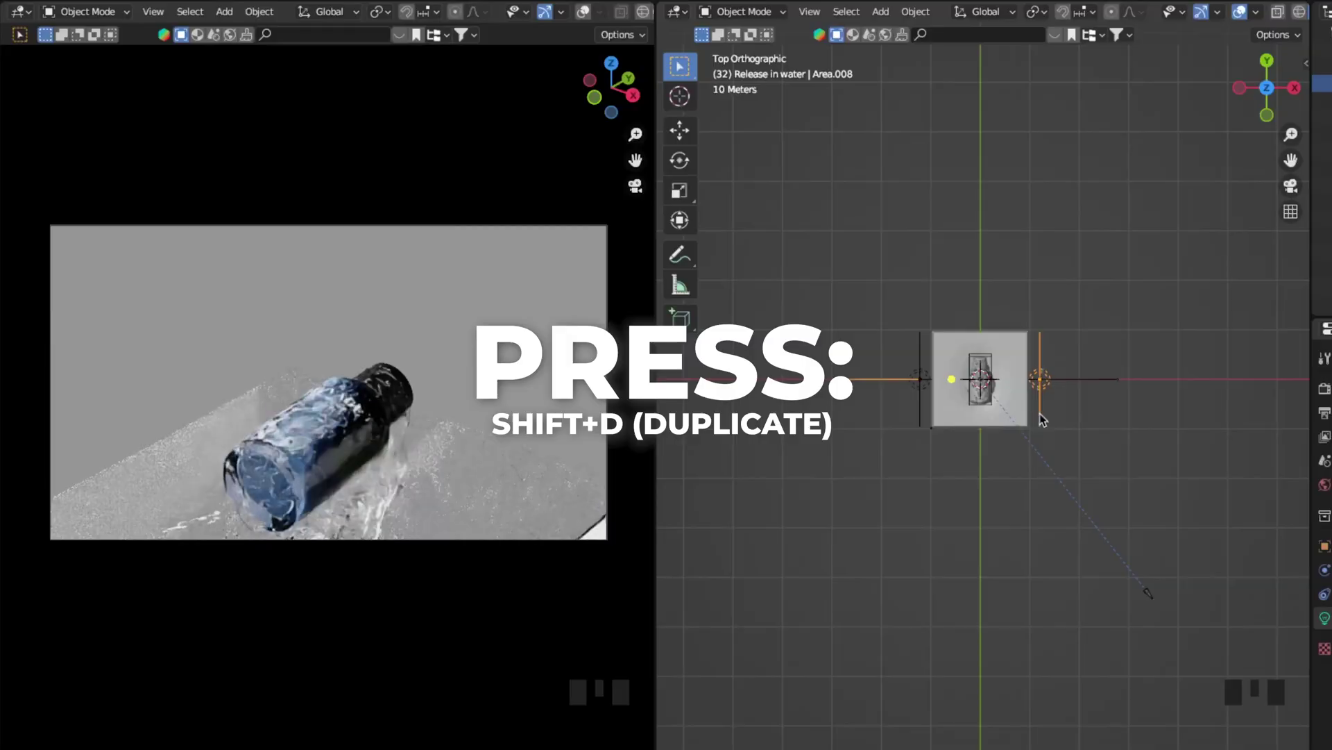
Step: Duplicate the light twice more, moving copies to opposite sides along Y
{"action": "key", "text": "shift+d"}
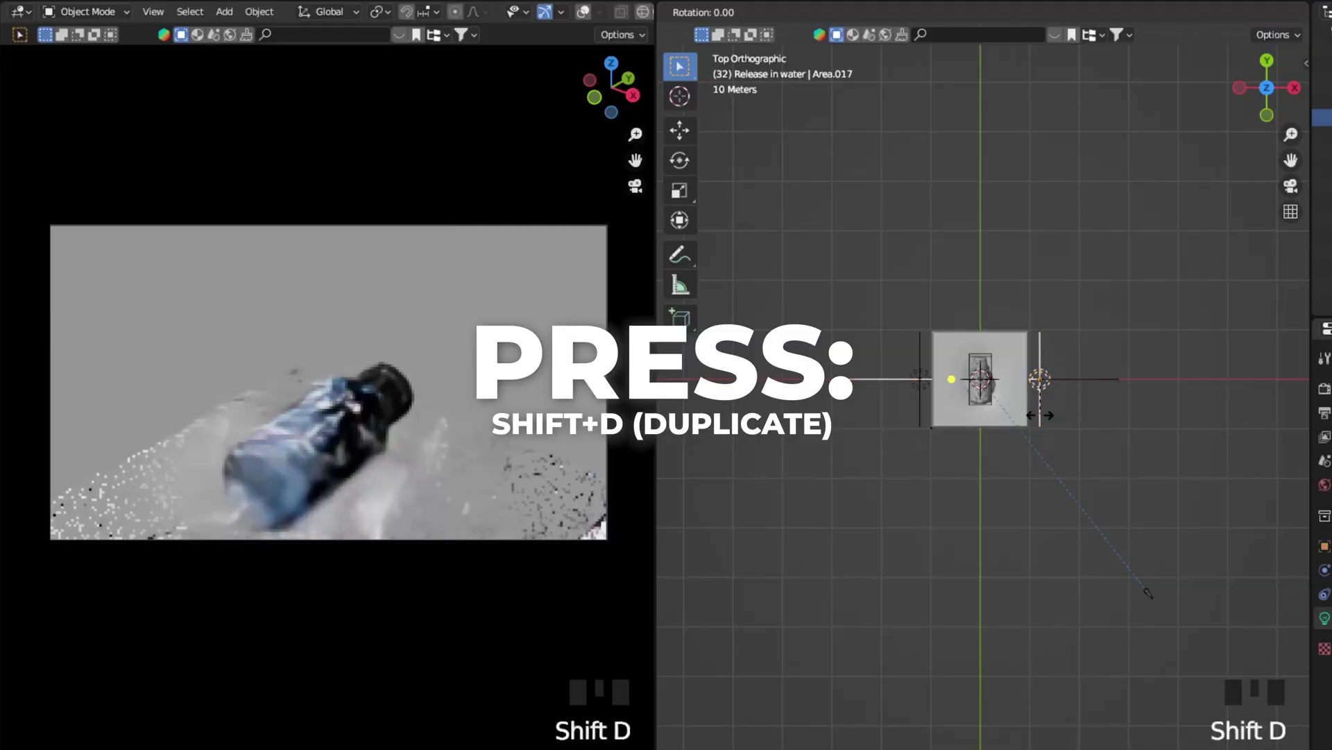
{"action": "key", "text": "g"}
{"action": "key", "text": "y"}
{"action": "left_click", "coordinate": [986, 360]}
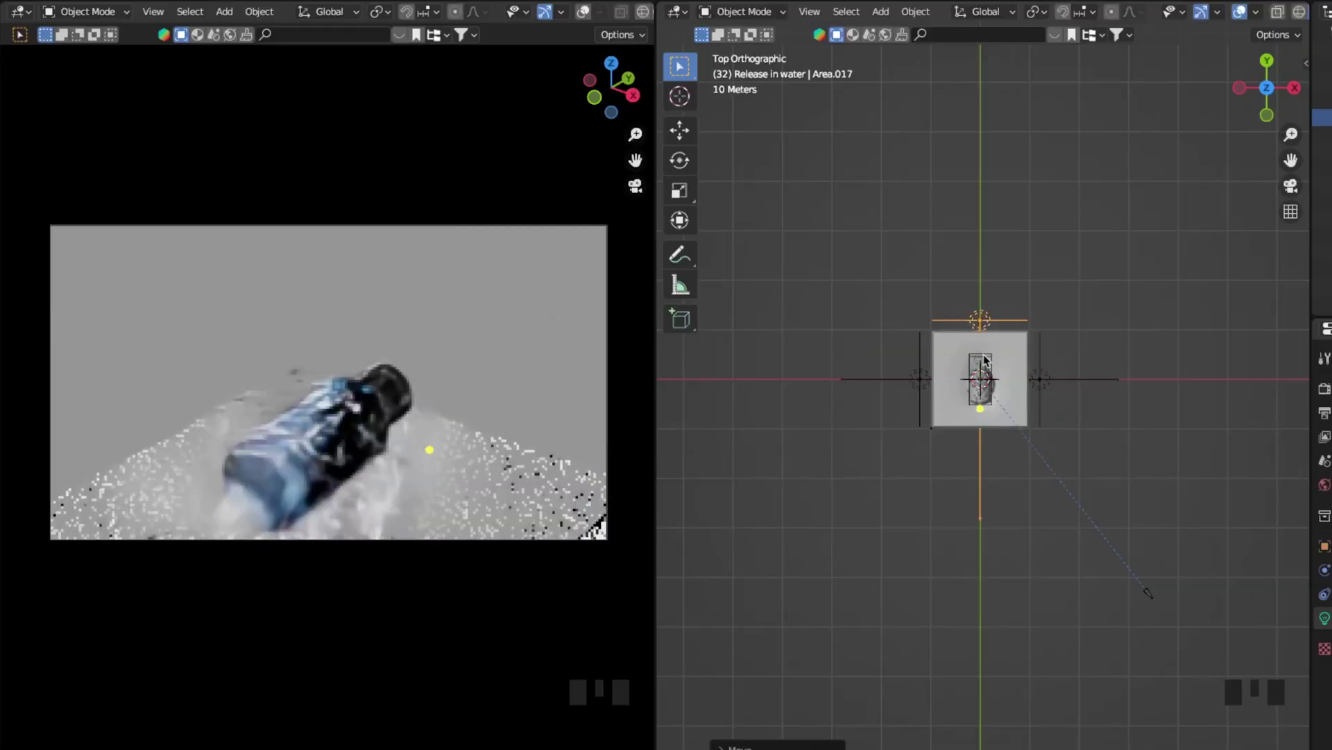
{"action": "key", "text": "shift+d"}
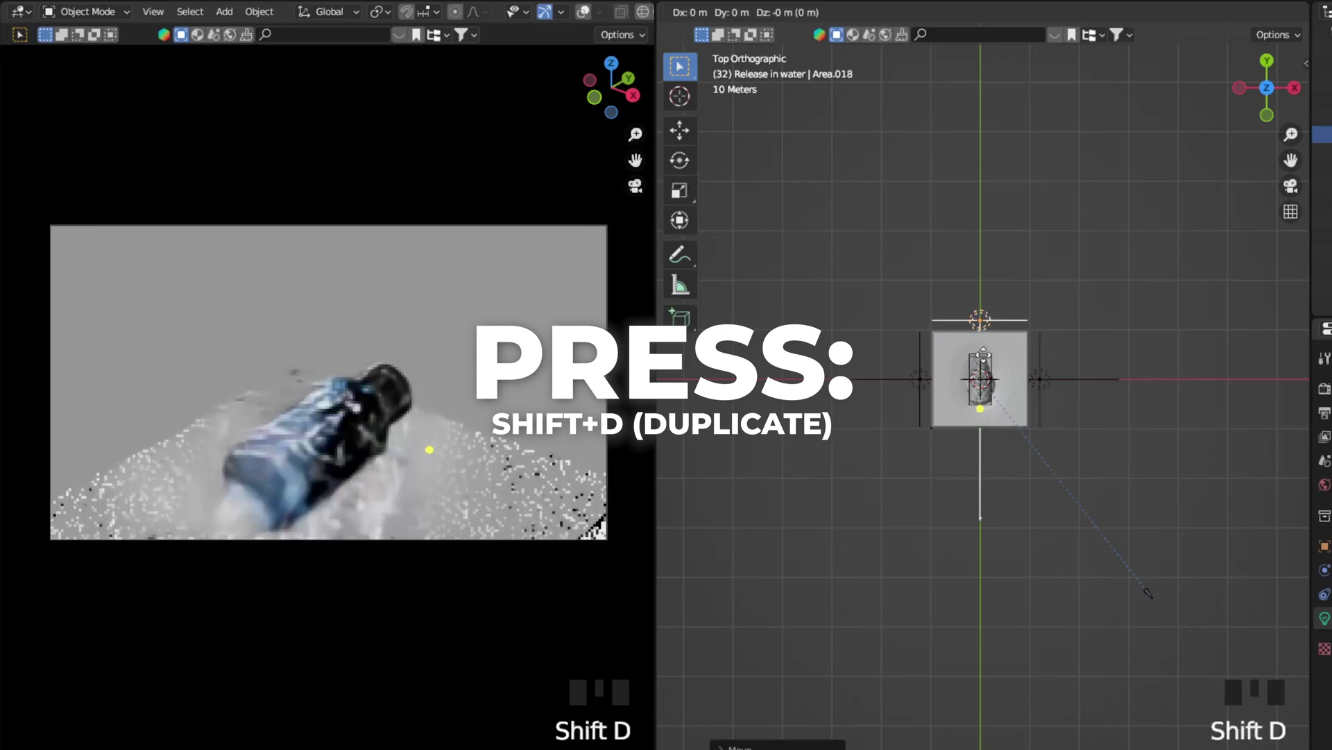
{"action": "key", "text": "Return"}
{"action": "key", "text": "g"}
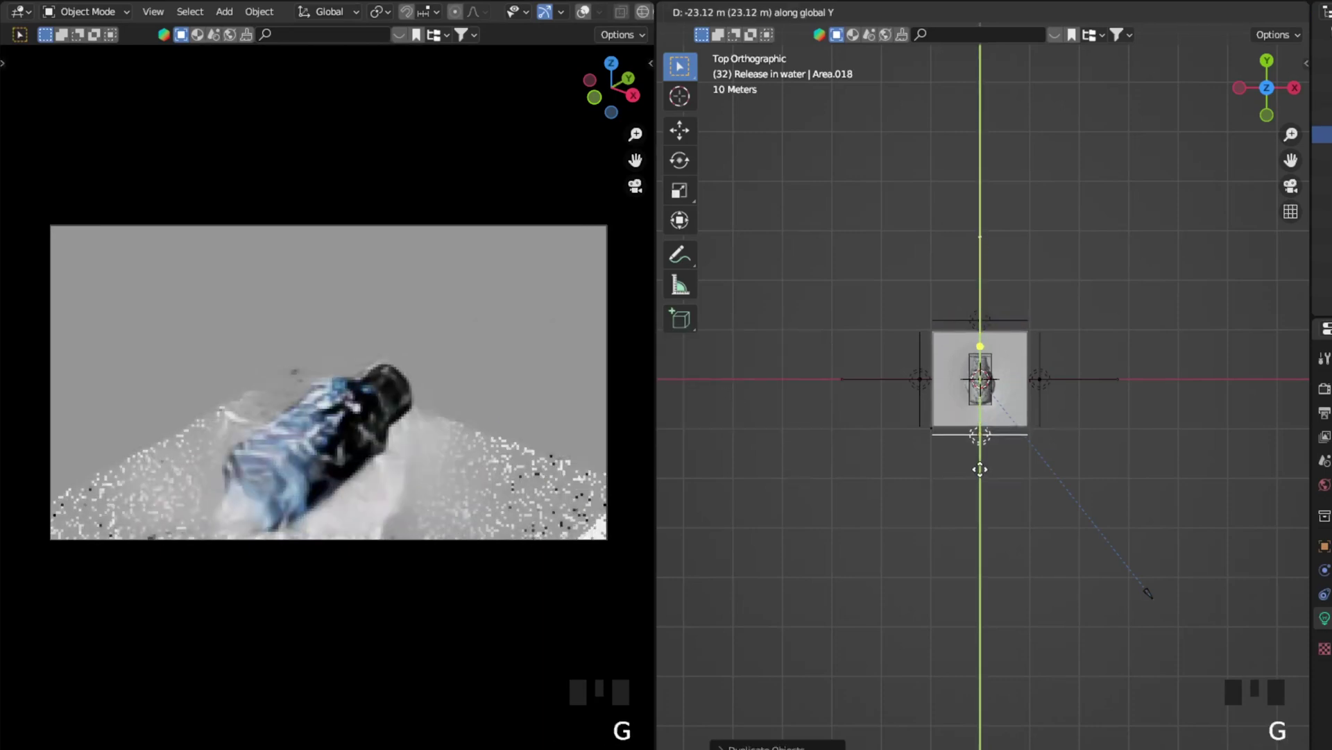
{"action": "left_click", "coordinate": [1092, 473]}
{"action": "middle_click_drag", "start_coordinate": [1093, 473], "coordinate": [1181, 496]}
Step: Raise the area light power to 3000 W
{"action": "double_click", "coordinate": [1331, 502]}
{"action": "type", "text": "300"}
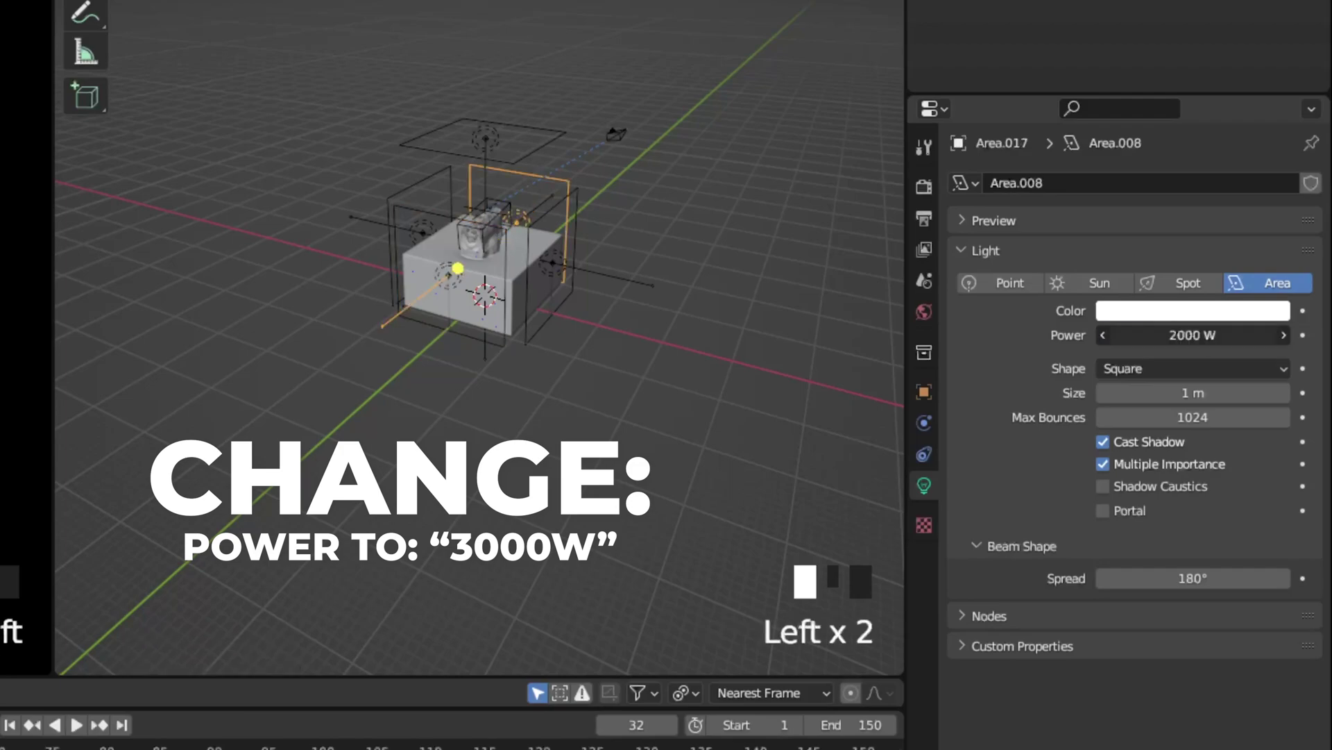
{"action": "double_click", "coordinate": [1199, 336]}
{"action": "type", "text": "3000"}
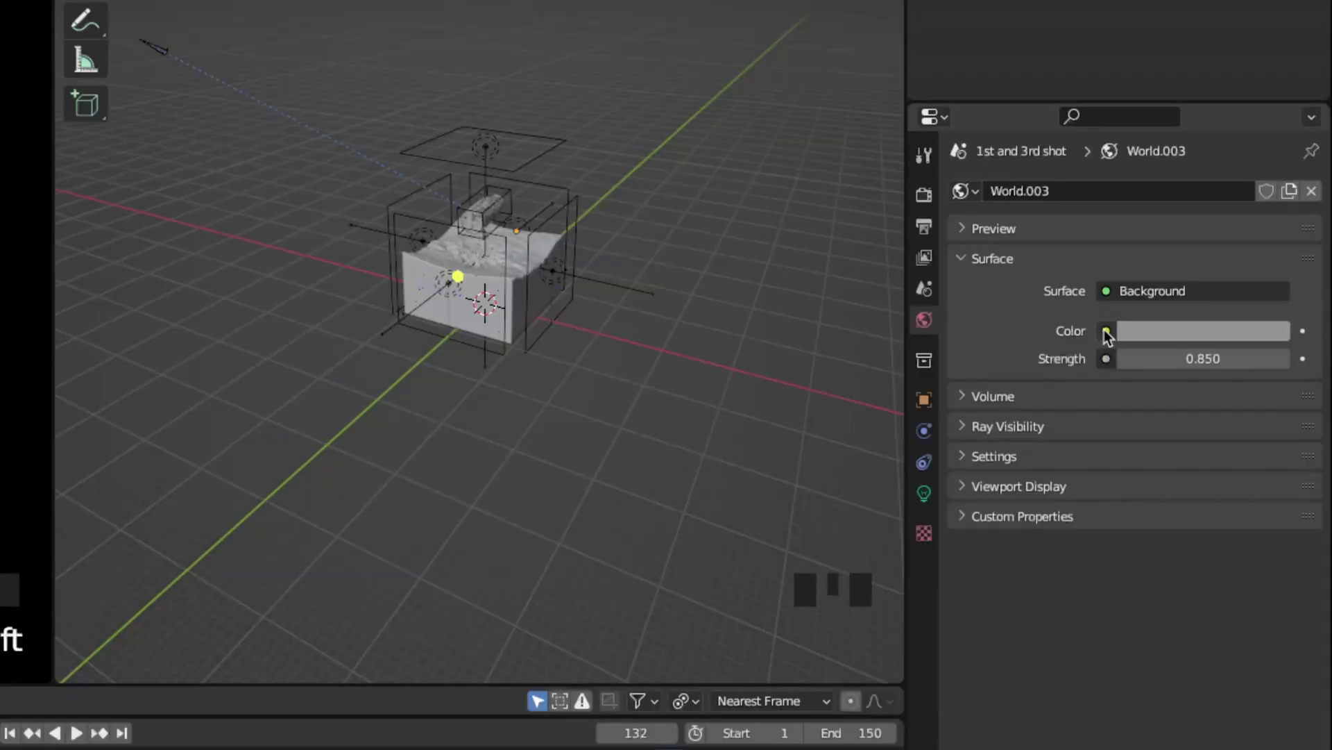
Step: Drive the world colour with an Environment Texture loading the studio_small_09 HDRI
{"action": "left_click", "coordinate": [1106, 331]}
{"action": "left_click", "coordinate": [697, 437]}
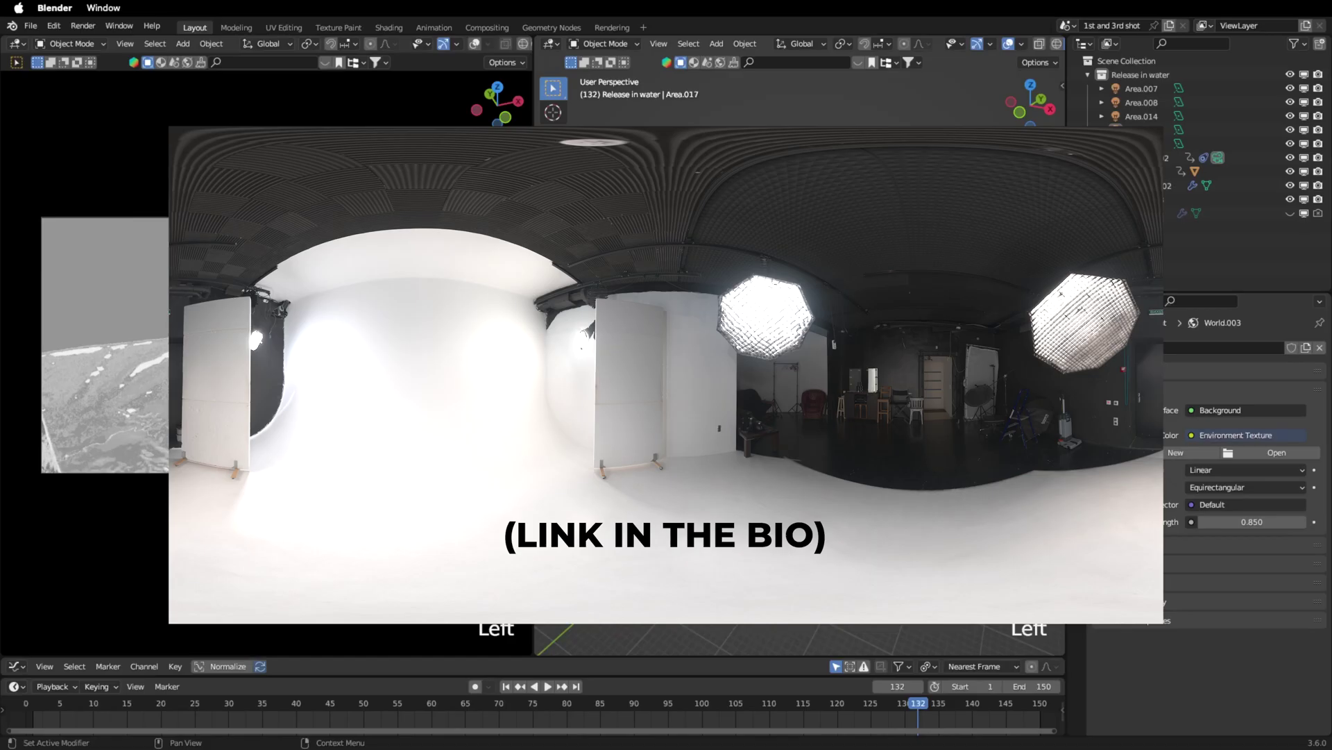
{"action": "left_click", "coordinate": [1281, 453]}
{"action": "key", "text": "Return"}
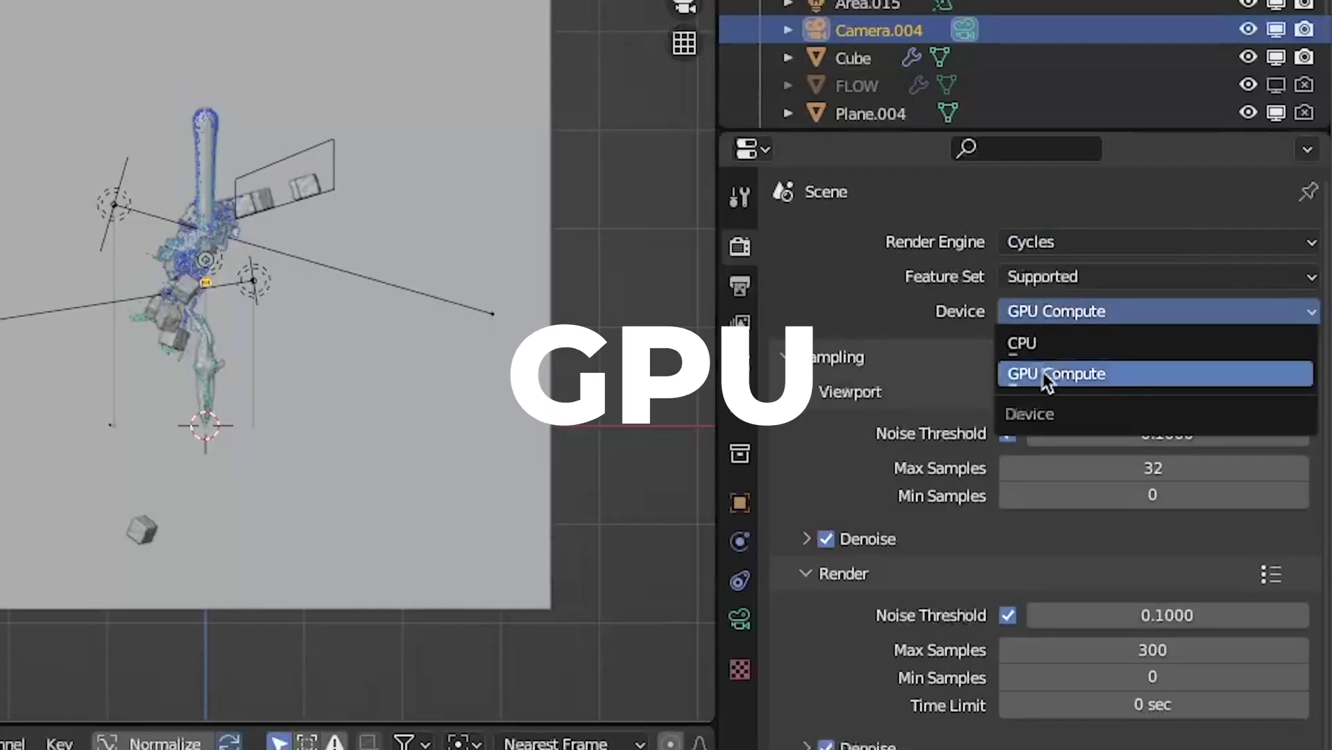
Step: Keep GPU Compute, enable final-render Denoise, and set the noise threshold to 0.1
{"action": "left_click", "coordinate": [1043, 372]}
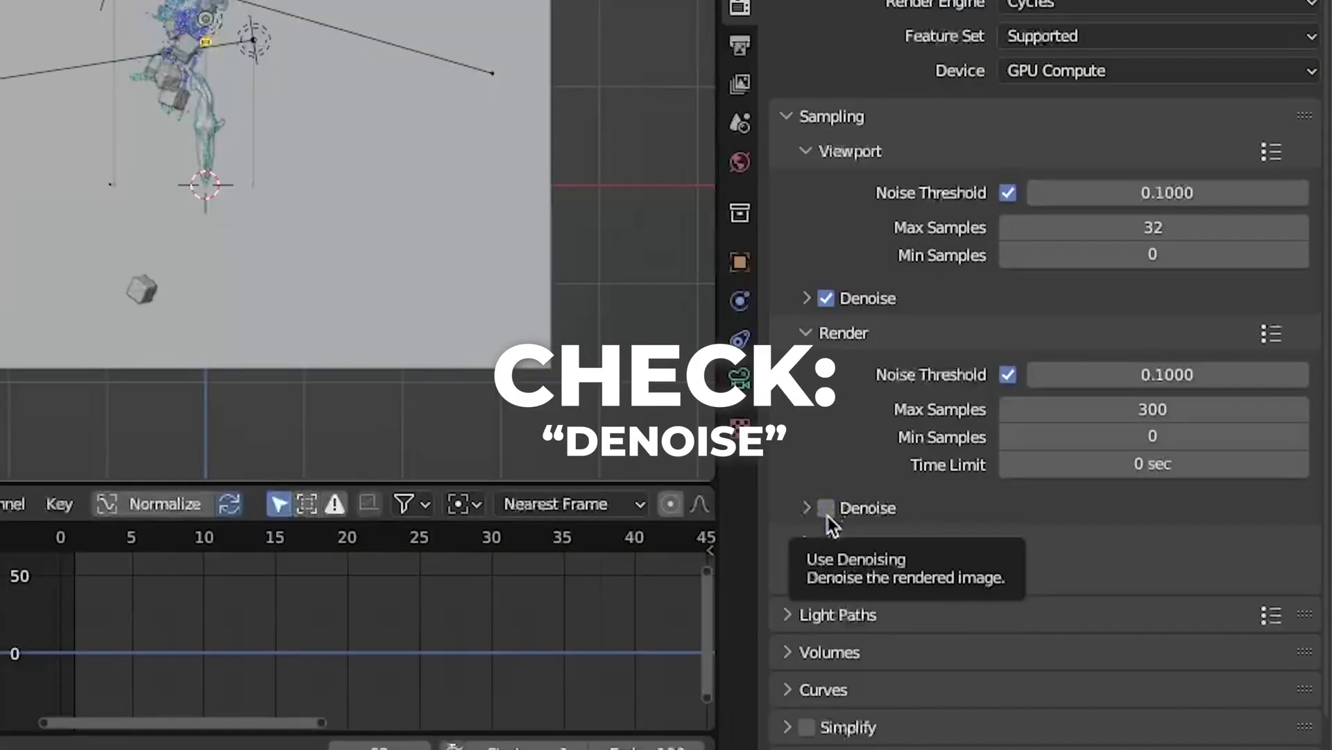
{"action": "left_click", "coordinate": [826, 507]}
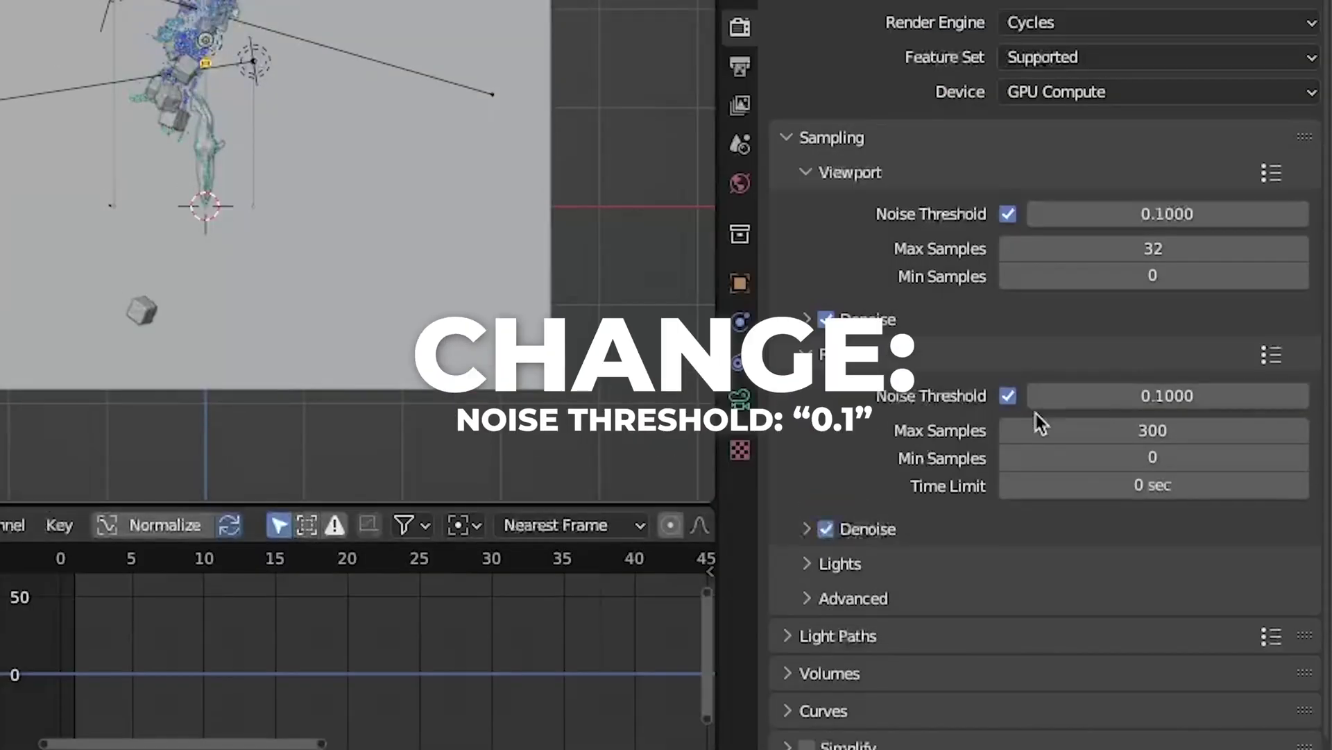
{"action": "left_click", "coordinate": [1127, 401]}
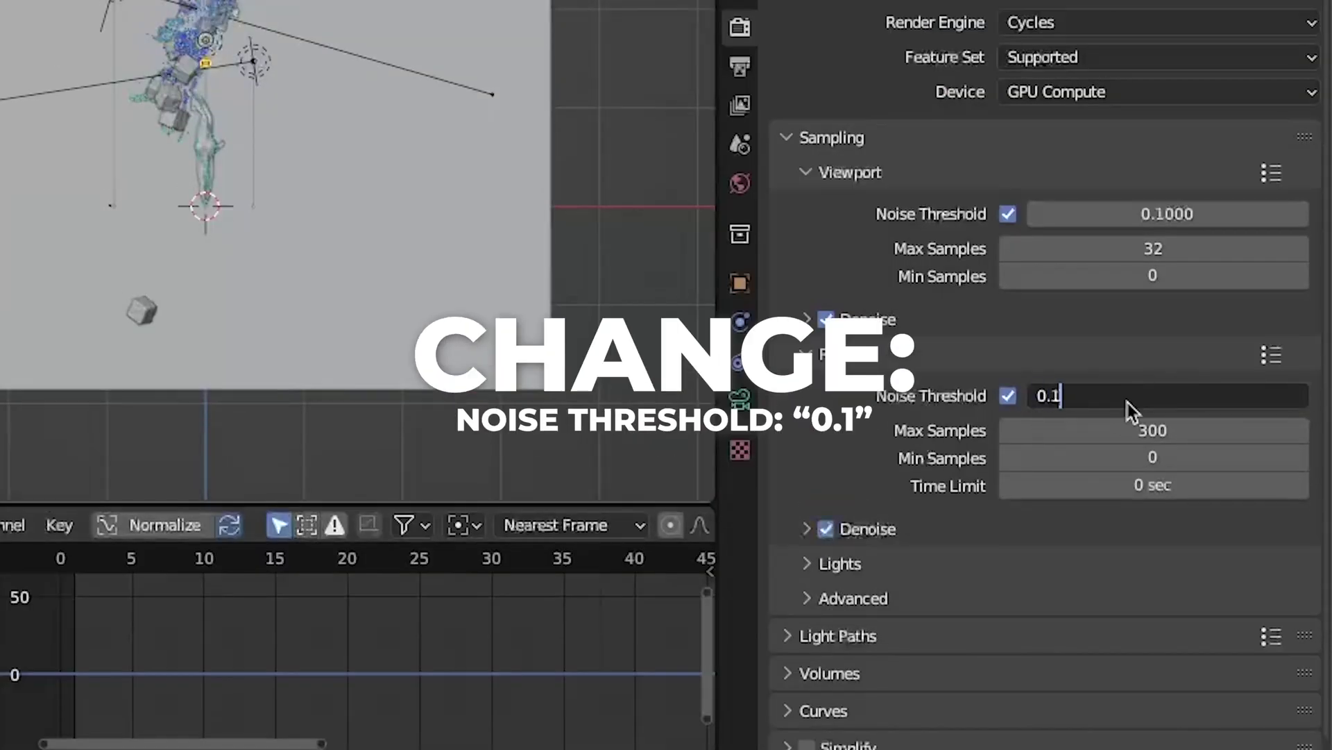
{"action": "key", "text": "Return"}
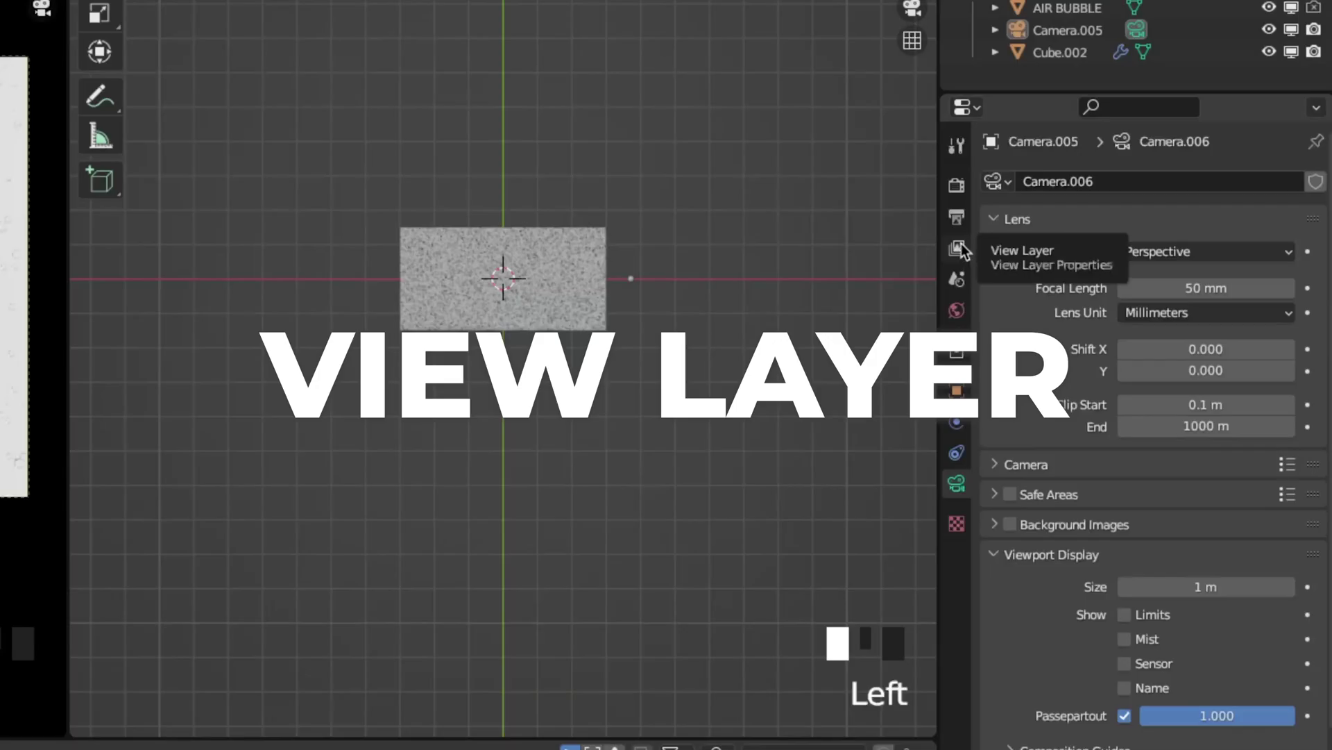
Step: Enable the Denoising Data passes in the View Layer properties
{"action": "left_click", "coordinate": [957, 248]}
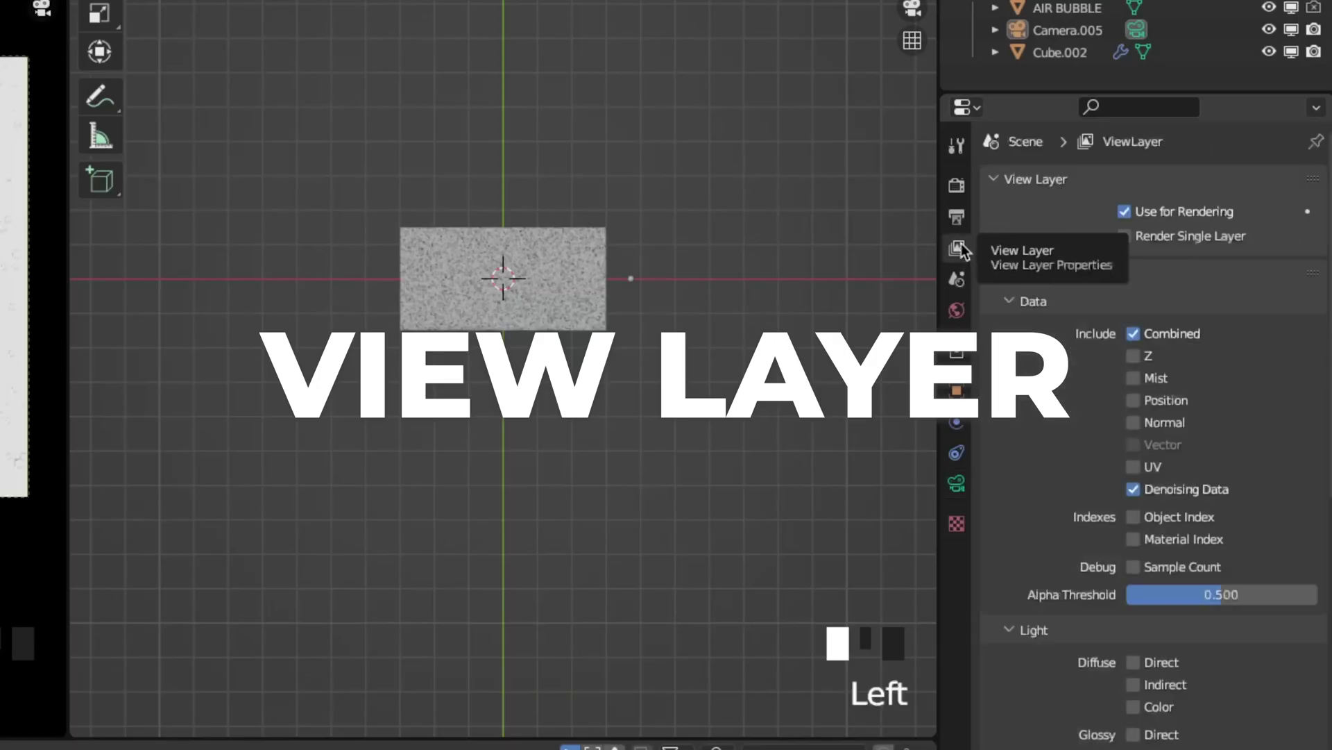
{"action": "left_click", "coordinate": [1134, 489]}
{"action": "left_click", "coordinate": [1135, 489]}
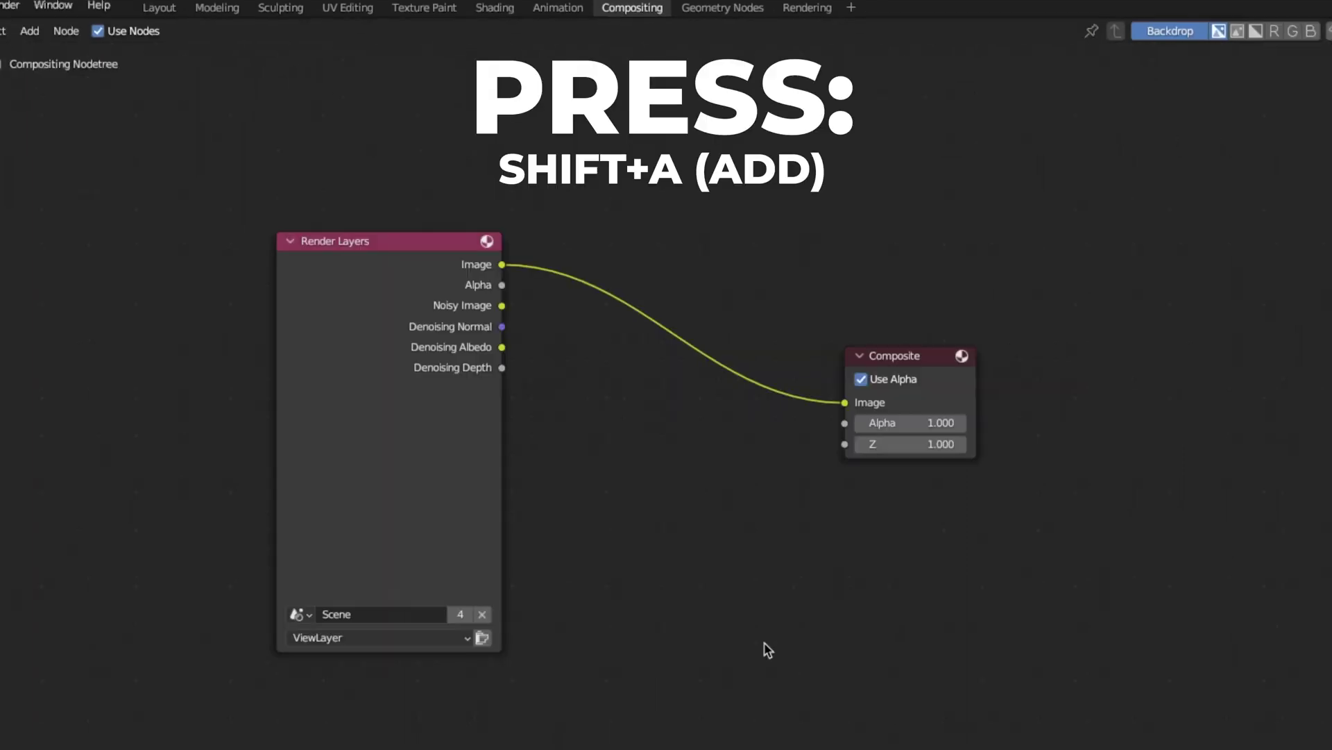
Step: Insert a Denoise node on the image link and connect Denoising Normal and Albedo
{"action": "key", "text": "shift+a"}
{"action": "type", "text": "de"}
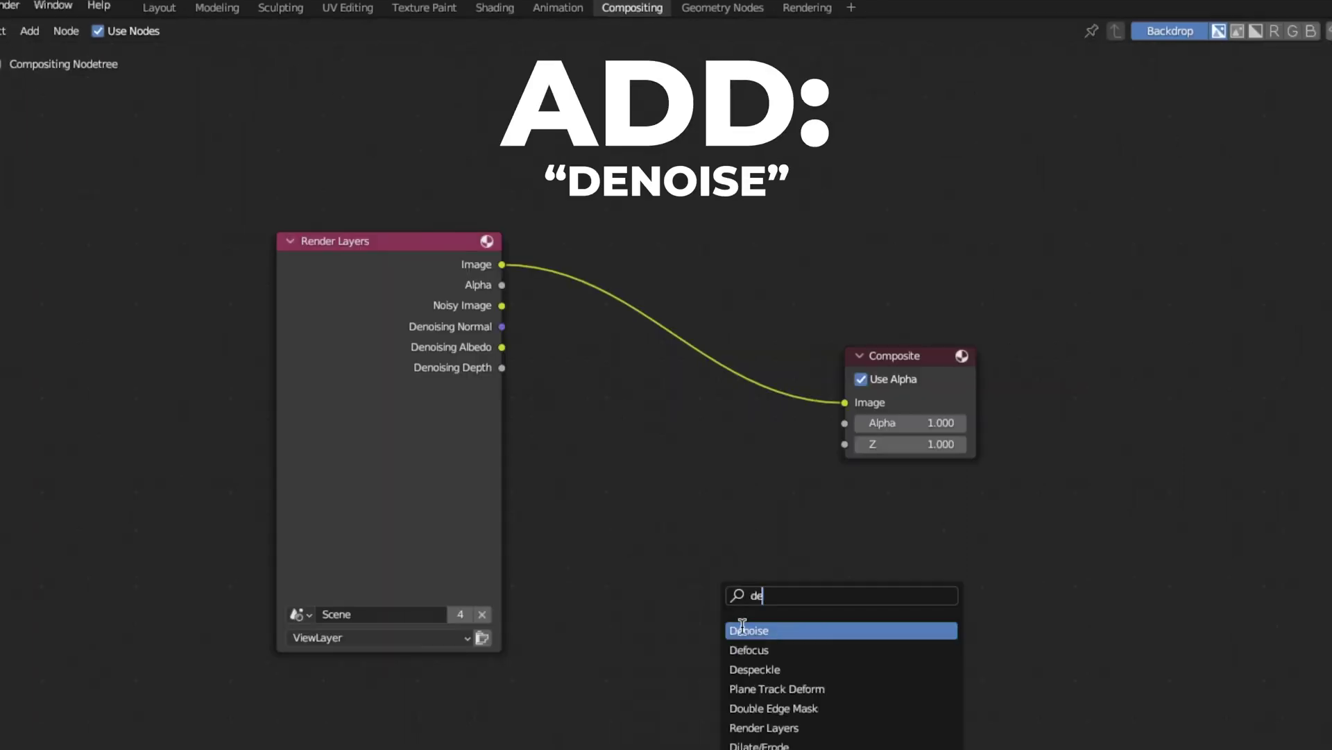
{"action": "left_click", "coordinate": [742, 630]}
{"action": "left_click", "coordinate": [639, 351]}
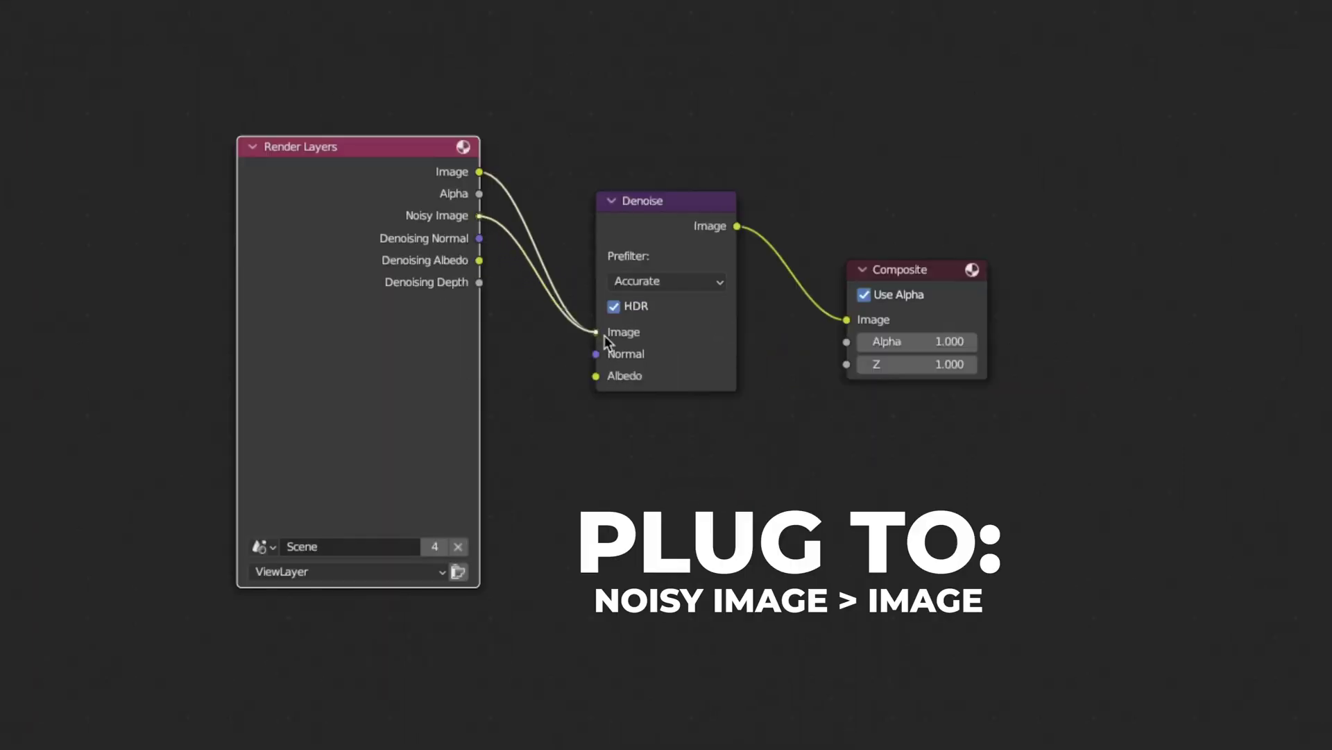
{"action": "left_click_drag", "start_coordinate": [480, 238], "coordinate": [544, 304]}
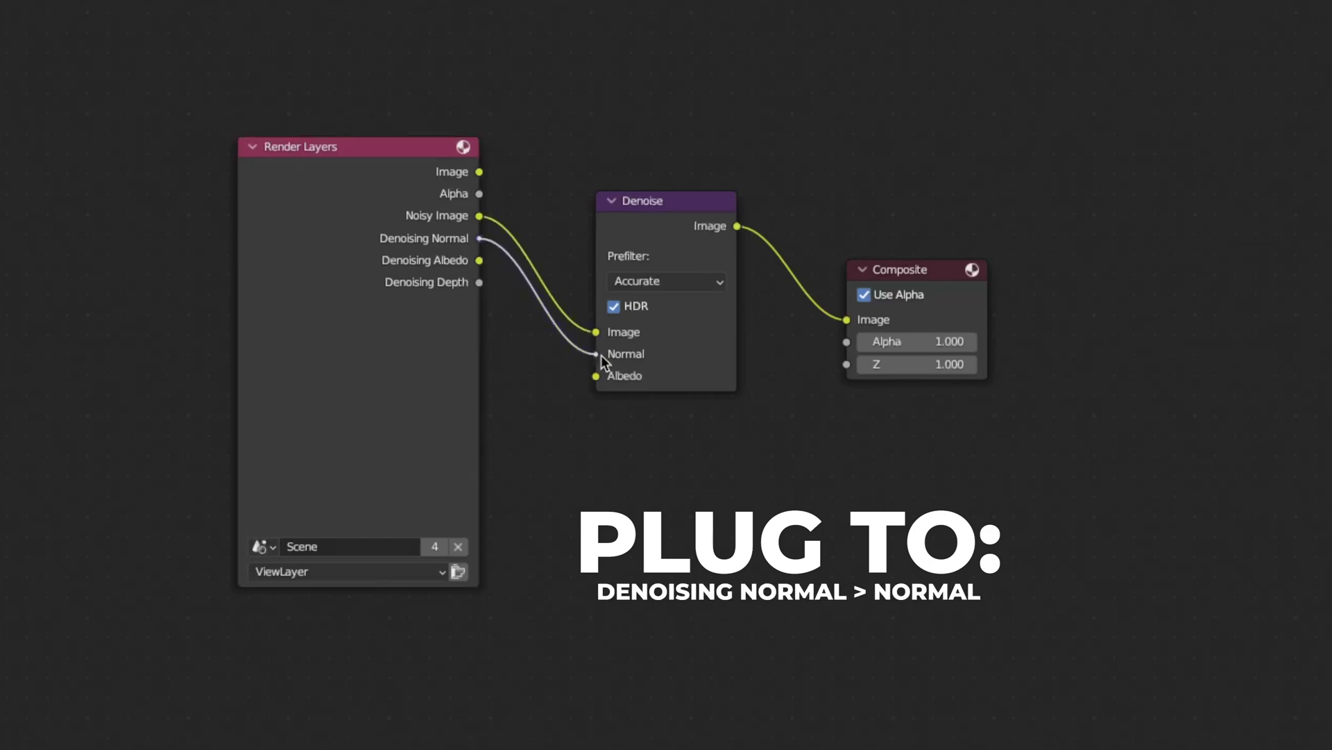
{"action": "left_click_drag", "start_coordinate": [601, 355], "coordinate": [603, 356]}
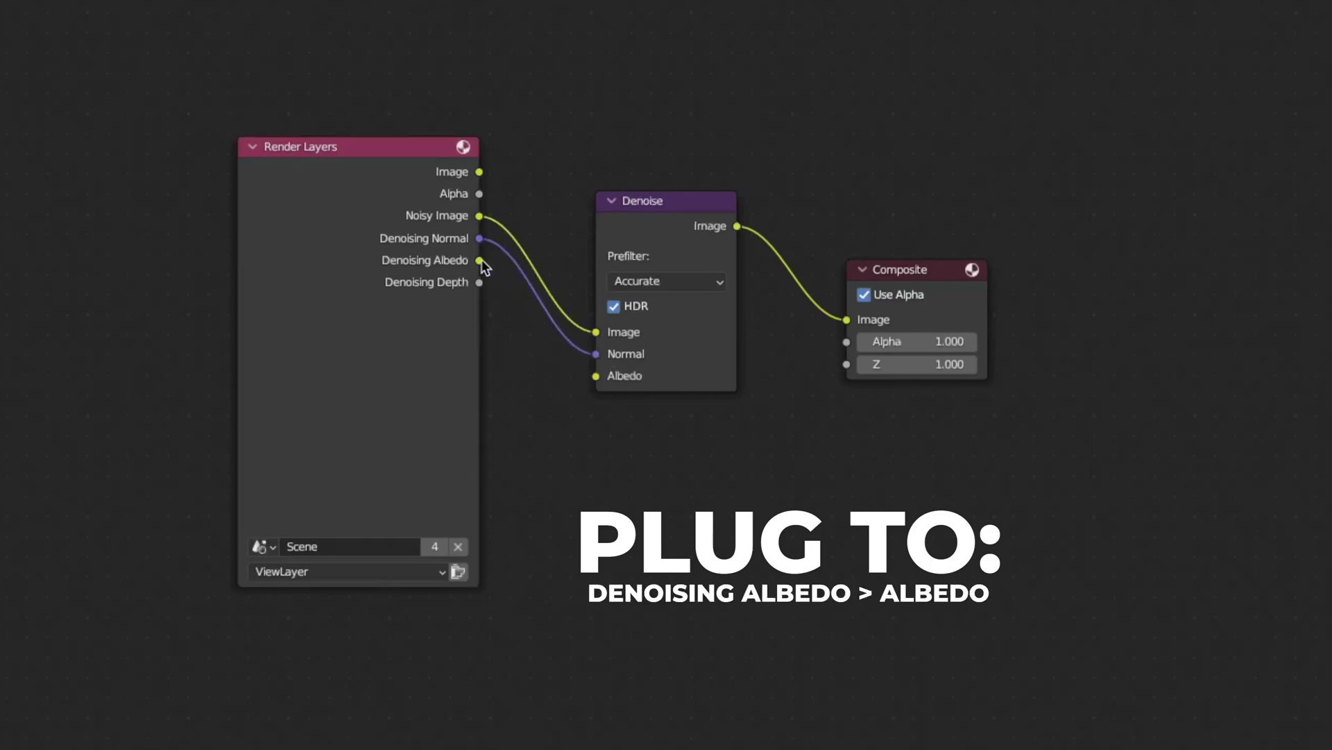
{"action": "left_click_drag", "start_coordinate": [480, 260], "coordinate": [596, 375]}
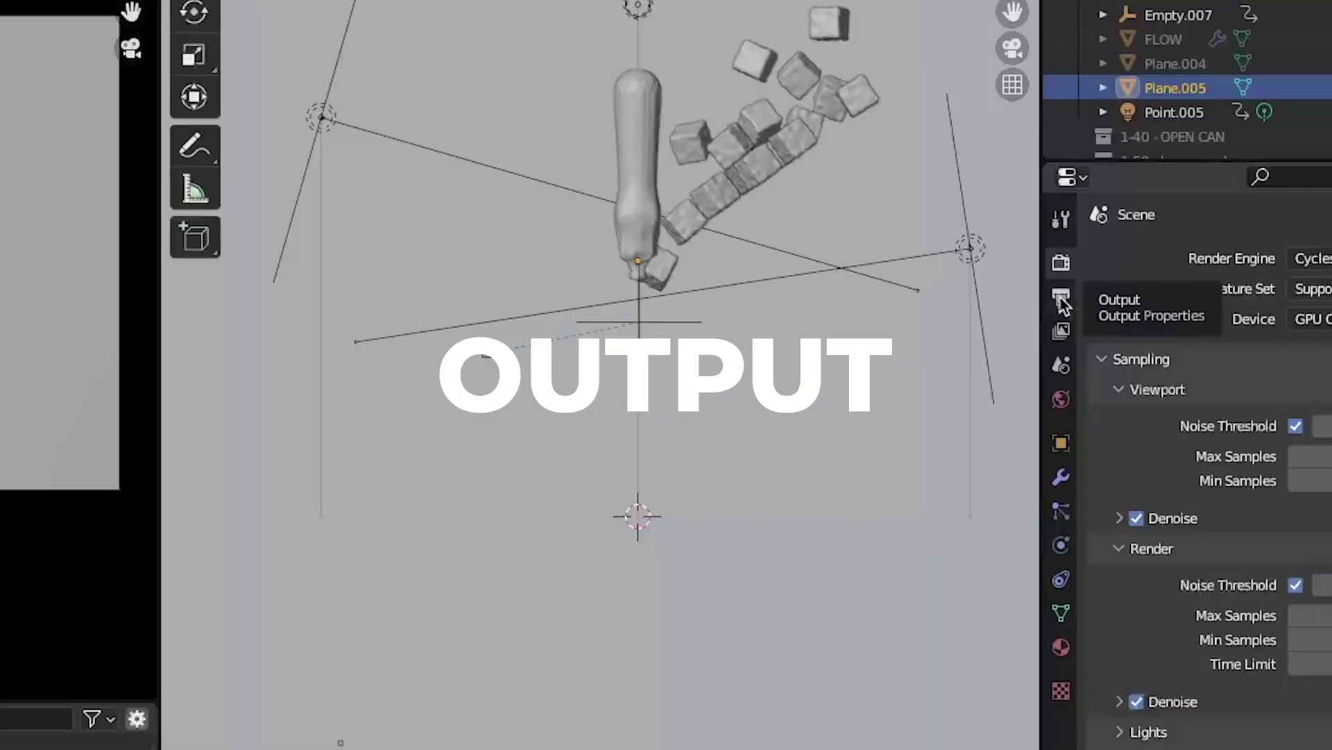
Step: Set output to FFmpeg Video with an MPEG-4 container and H.264 video codec
{"action": "left_click", "coordinate": [1062, 276]}
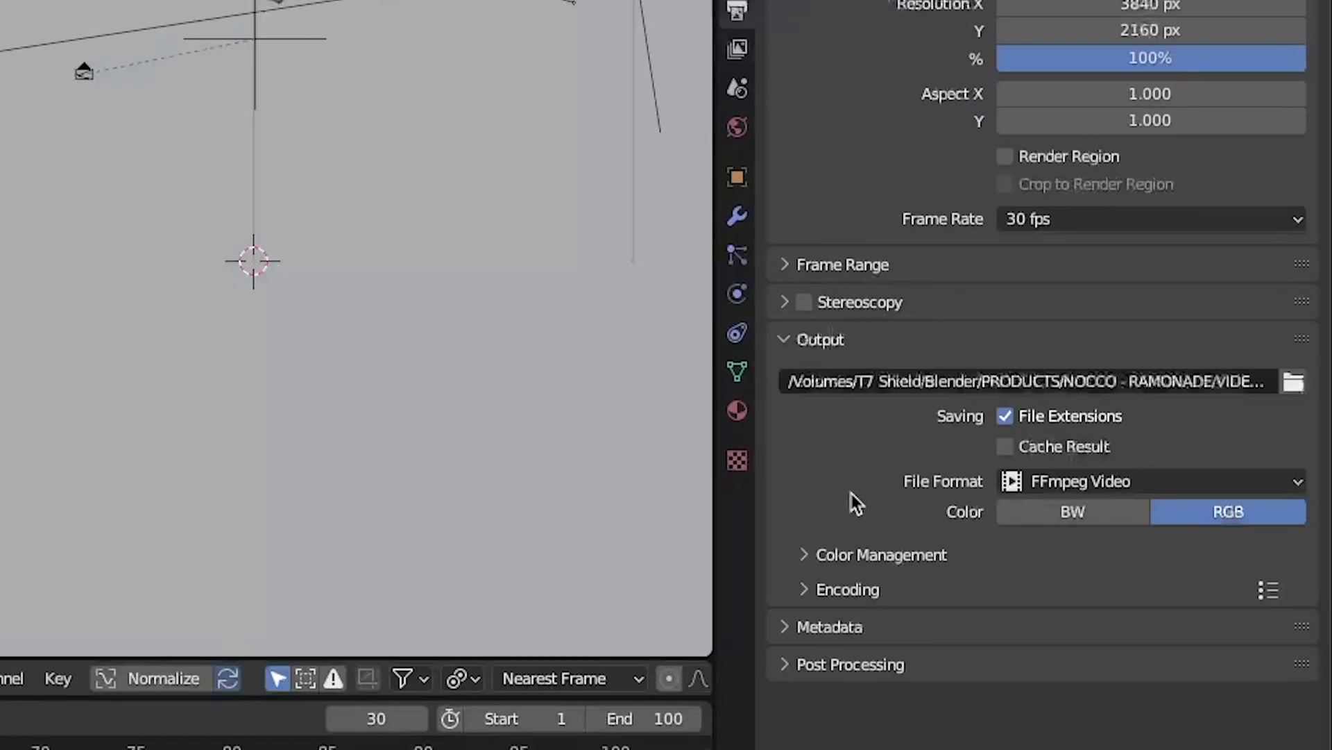
{"action": "left_click", "coordinate": [1077, 481]}
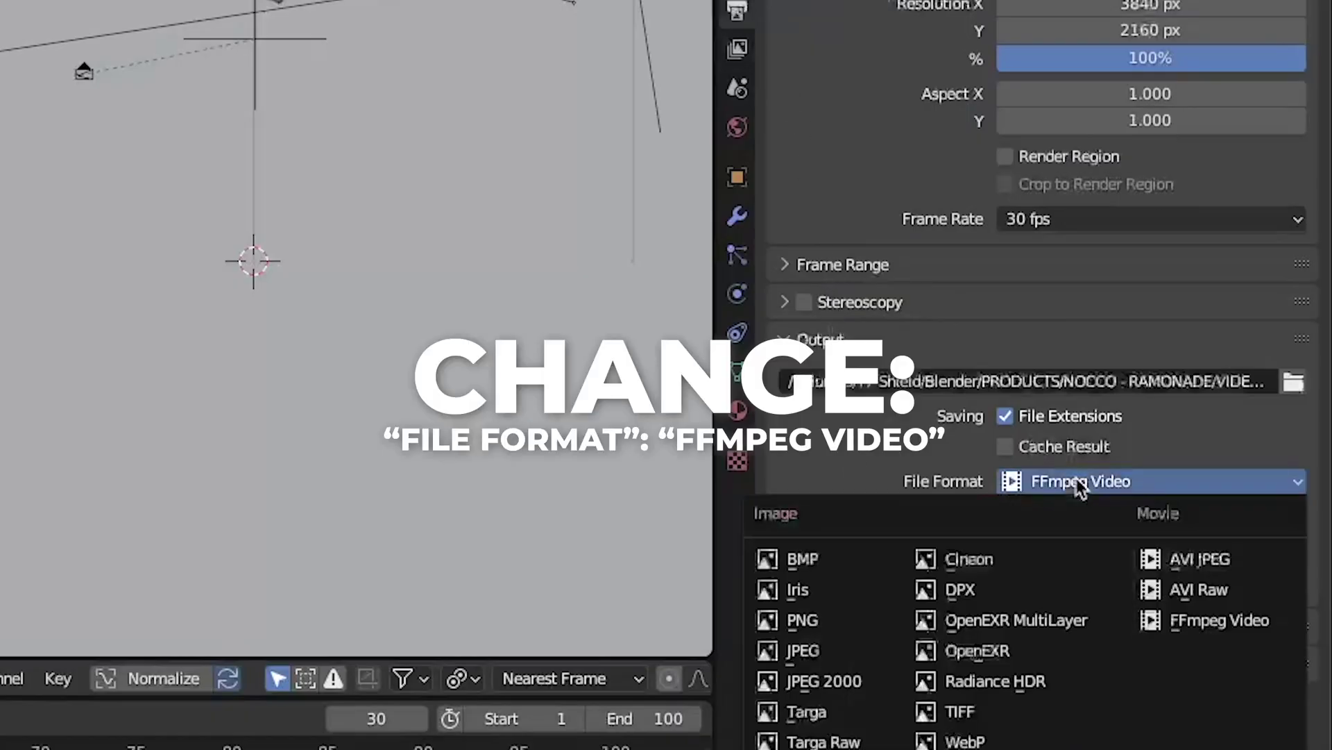
{"action": "left_click", "coordinate": [1213, 626]}
{"action": "left_click", "coordinate": [1077, 563]}
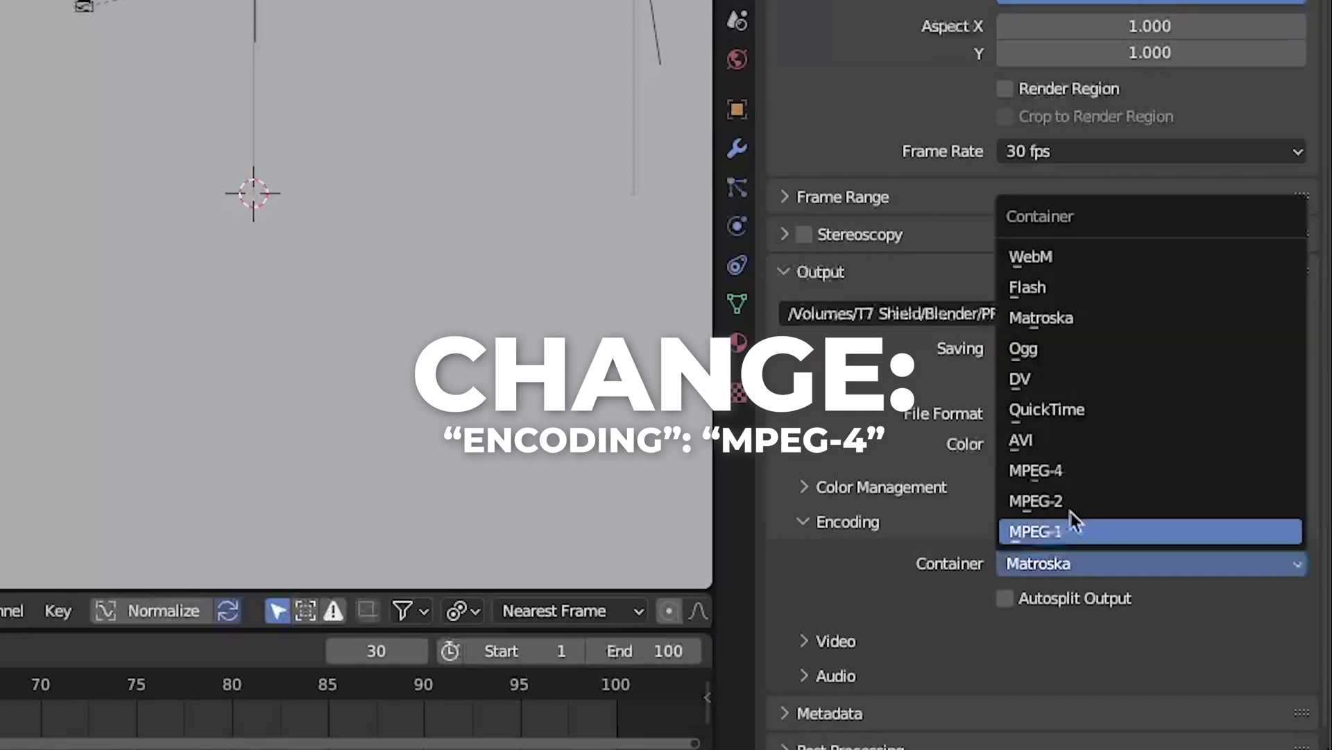
{"action": "left_click", "coordinate": [1068, 472]}
{"action": "left_click", "coordinate": [827, 642]}
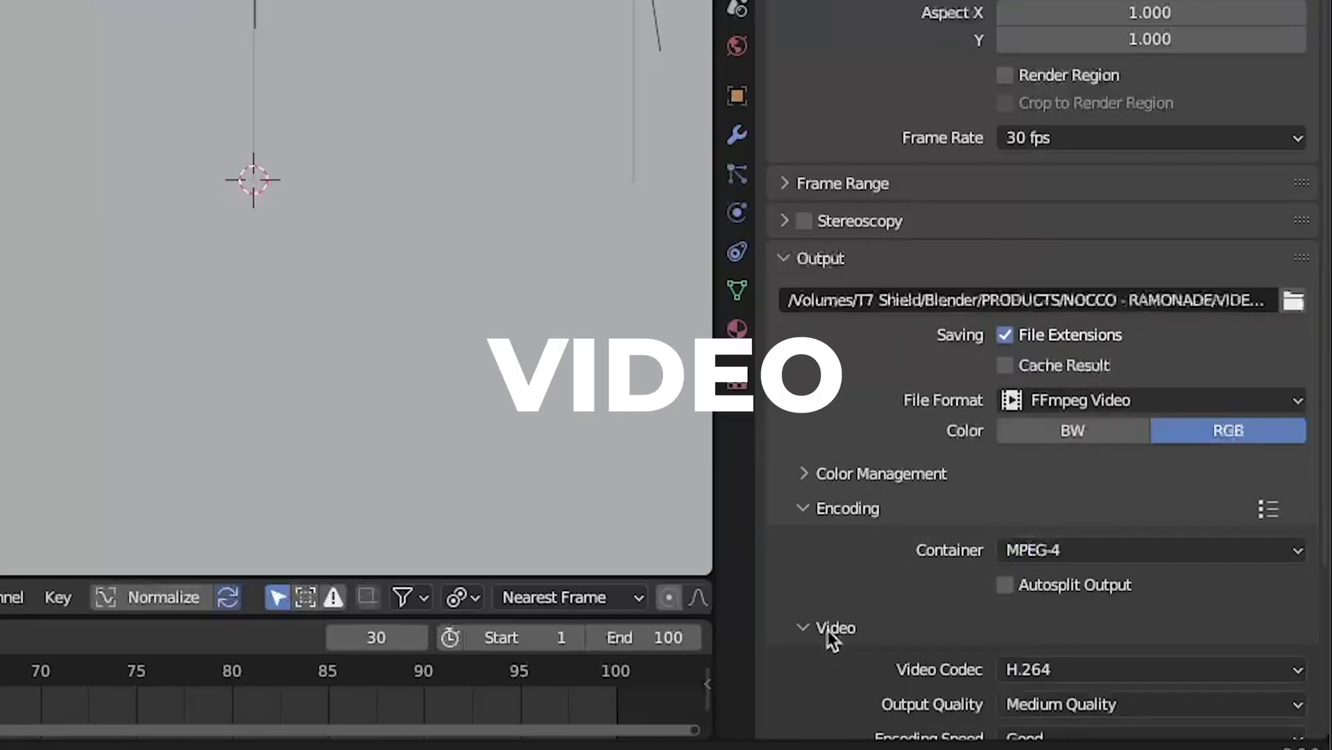
{"action": "scroll", "coordinate": [827, 630], "scroll_direction": "down", "scroll_amount": 5}
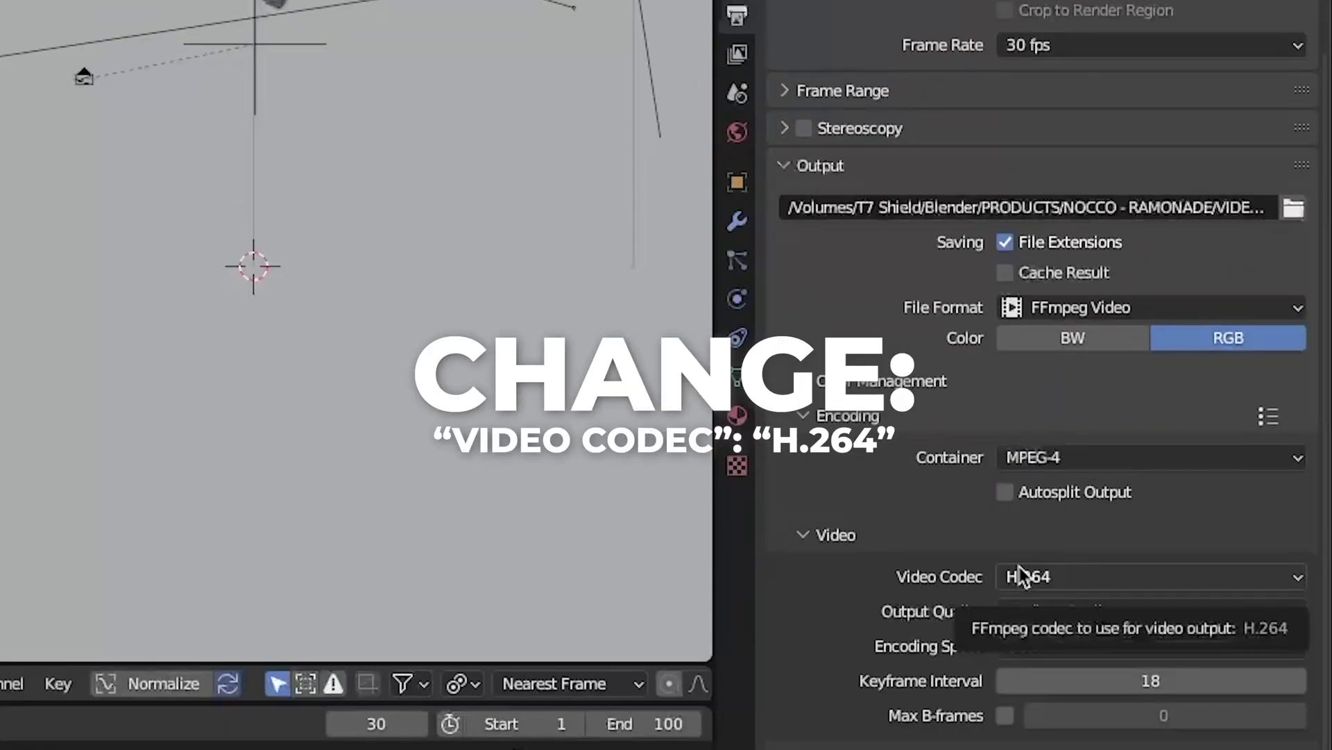
{"action": "left_click", "coordinate": [1023, 576]}
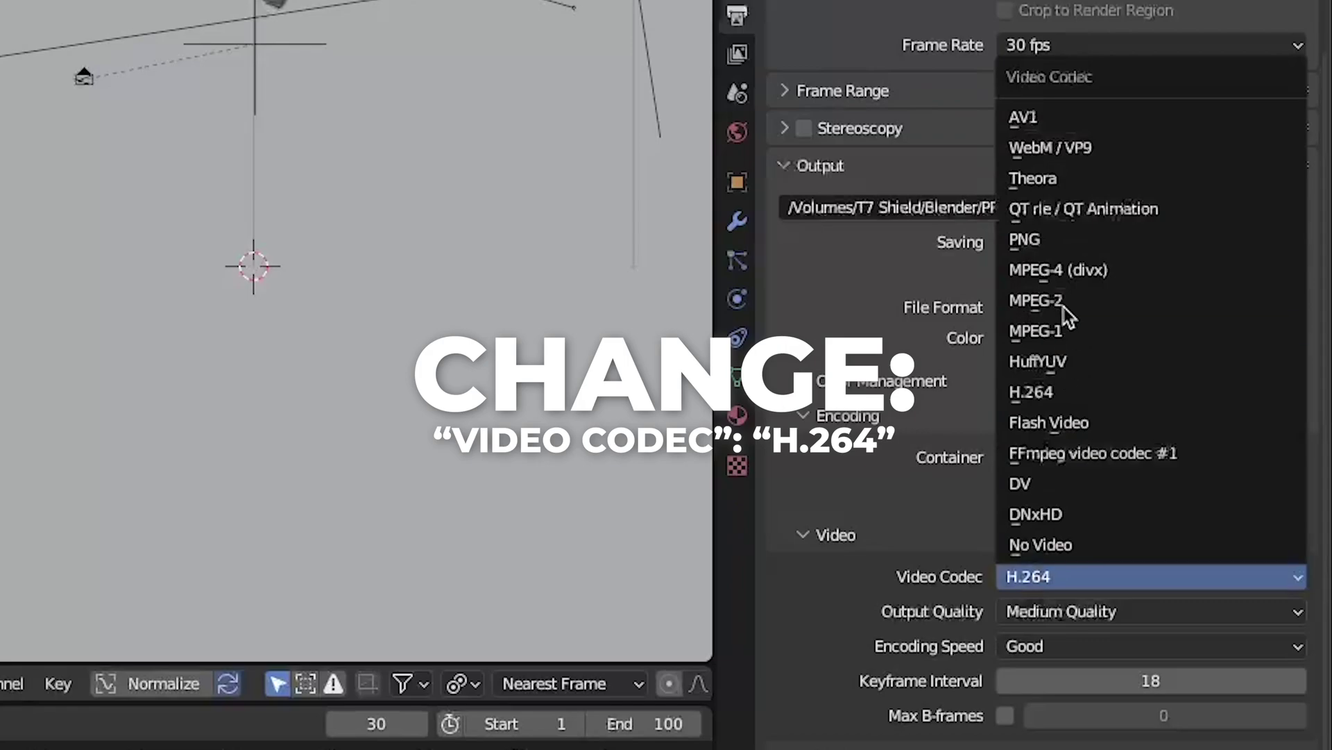
{"action": "left_click", "coordinate": [1044, 406]}
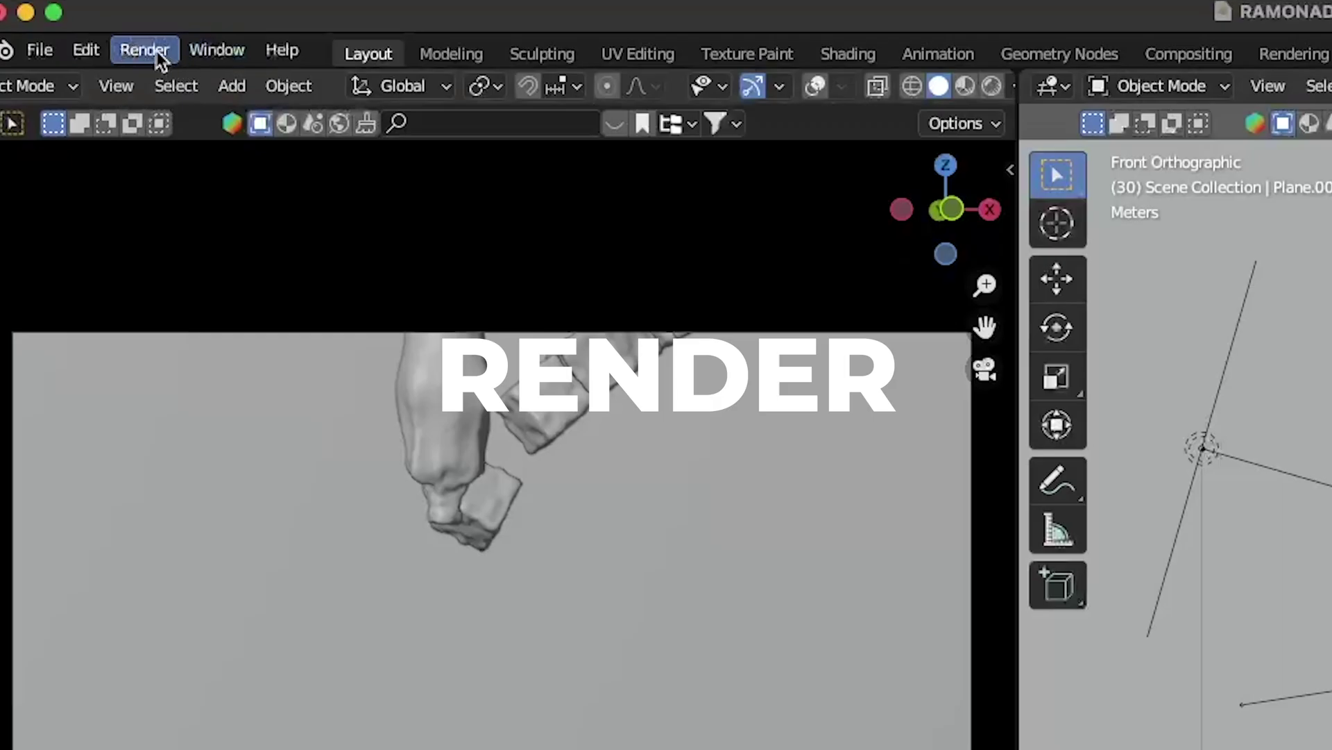
{"action": "left_click", "coordinate": [159, 58]}
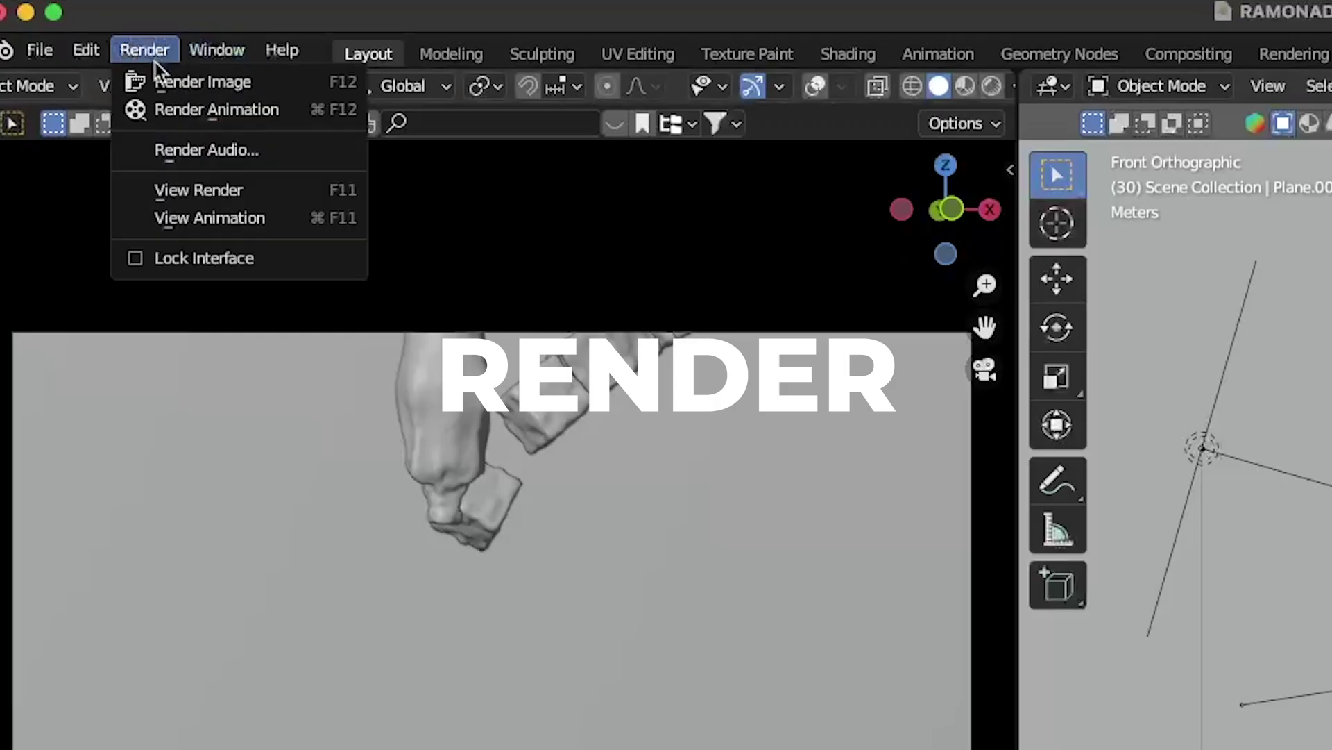